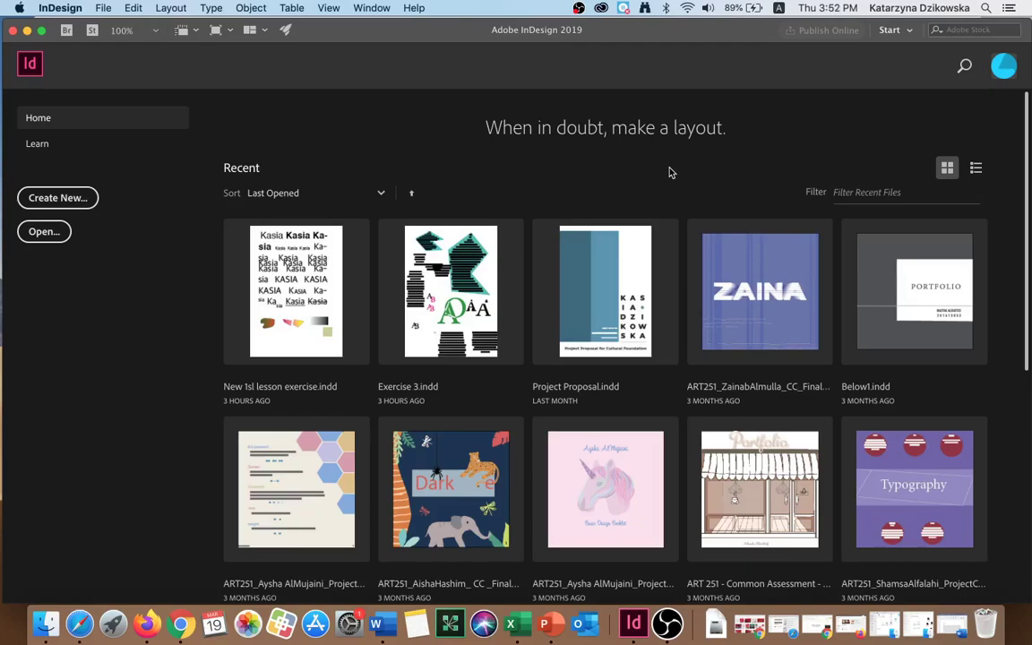
Open the New Document dialog from the InDesign Home screen with Create New.
left_click(80, 198)
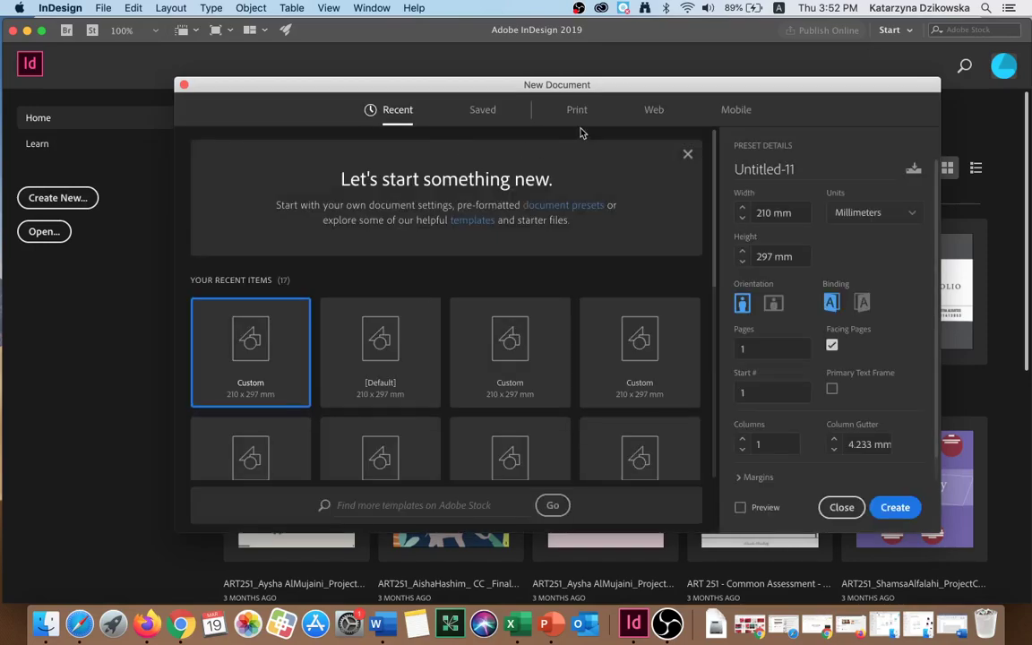
Choose the Print A4 preset in millimetres, portrait, with left-to-right binding.
left_click(578, 109)
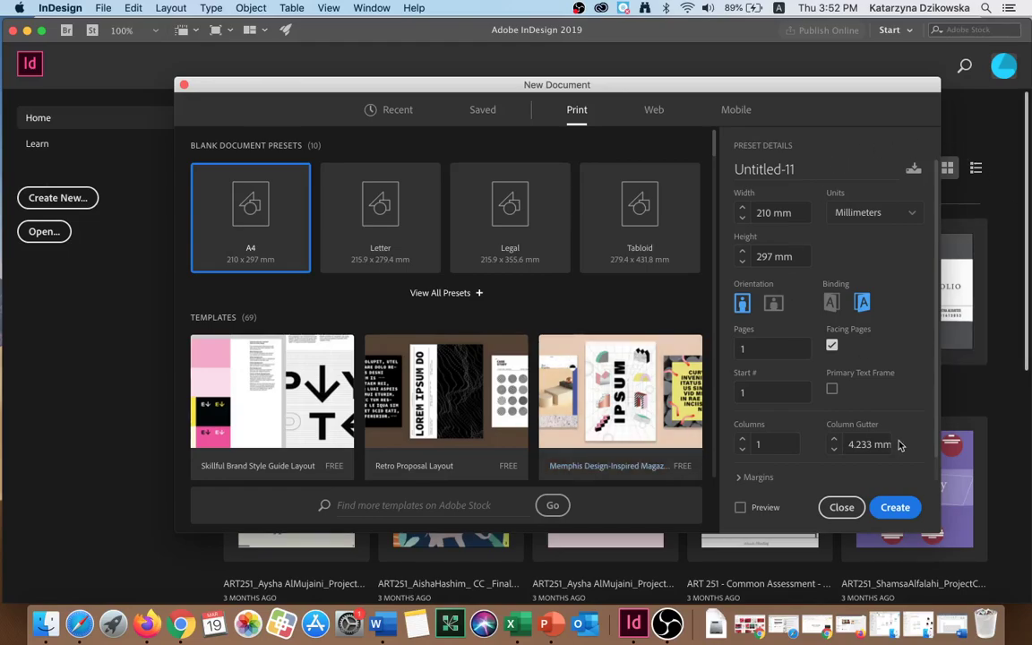
left_click(913, 215)
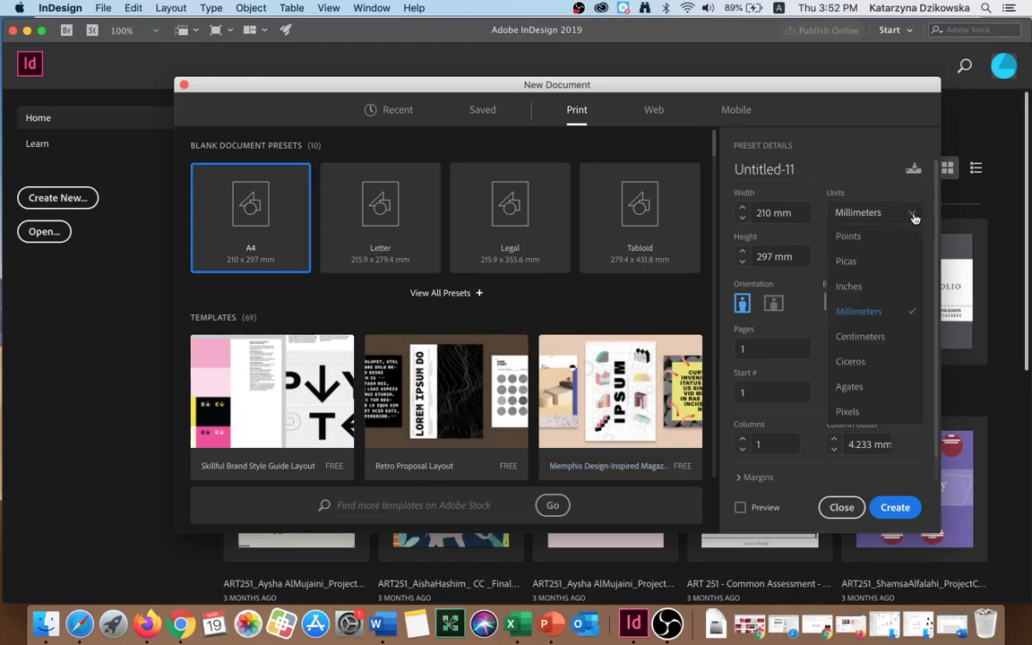
left_click(772, 210)
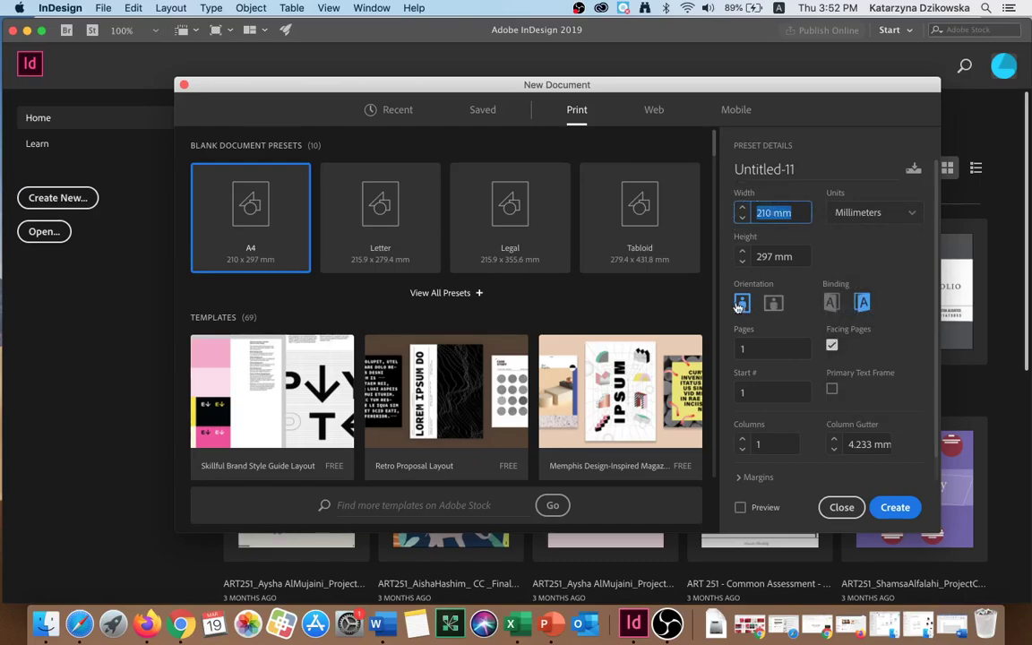
left_click(774, 304)
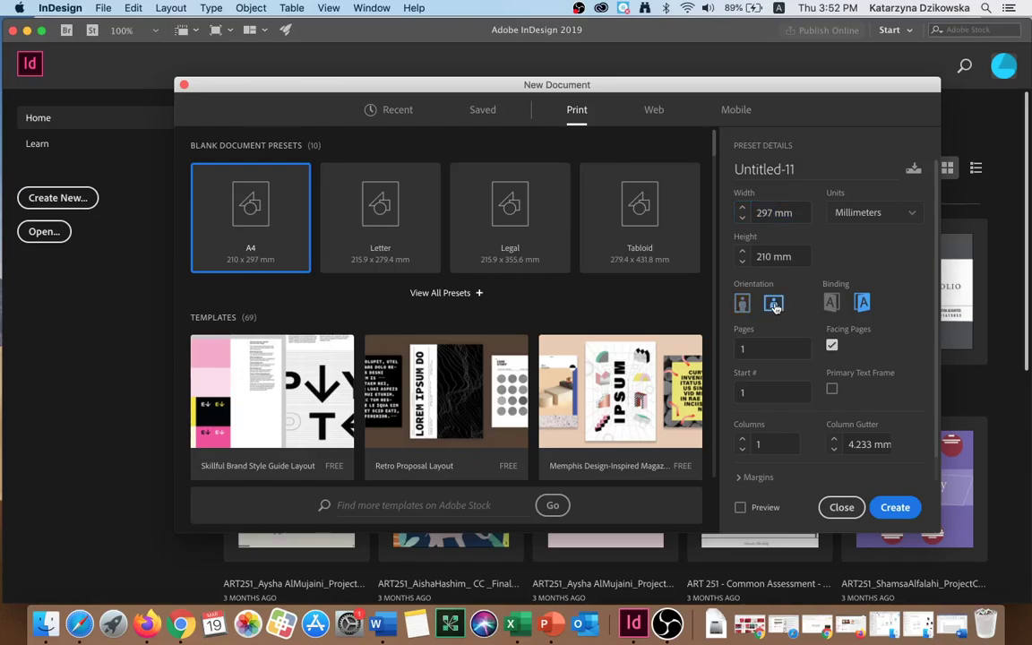
left_click(742, 303)
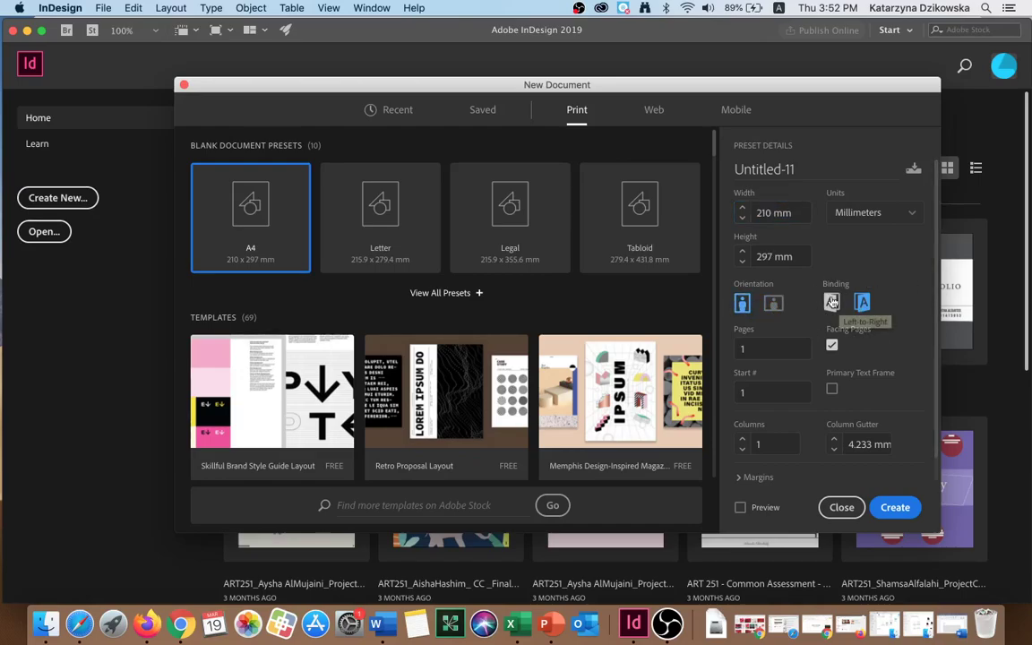
left_click(831, 303)
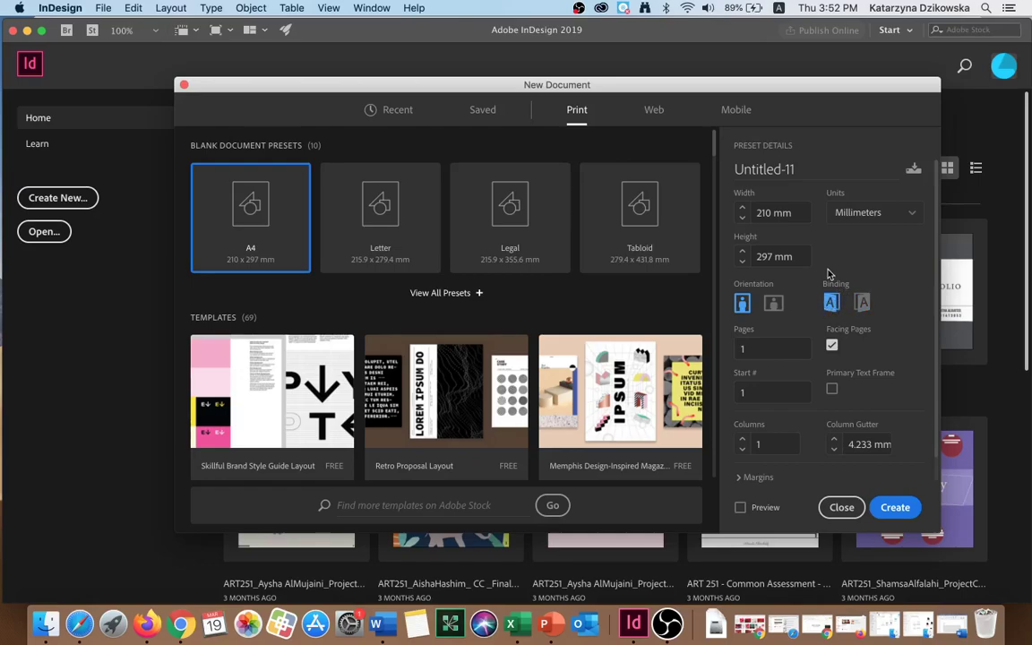
Check the Margins and Bleed settings, then create the blank A4 document.
scroll(744, 373, "down", 1)
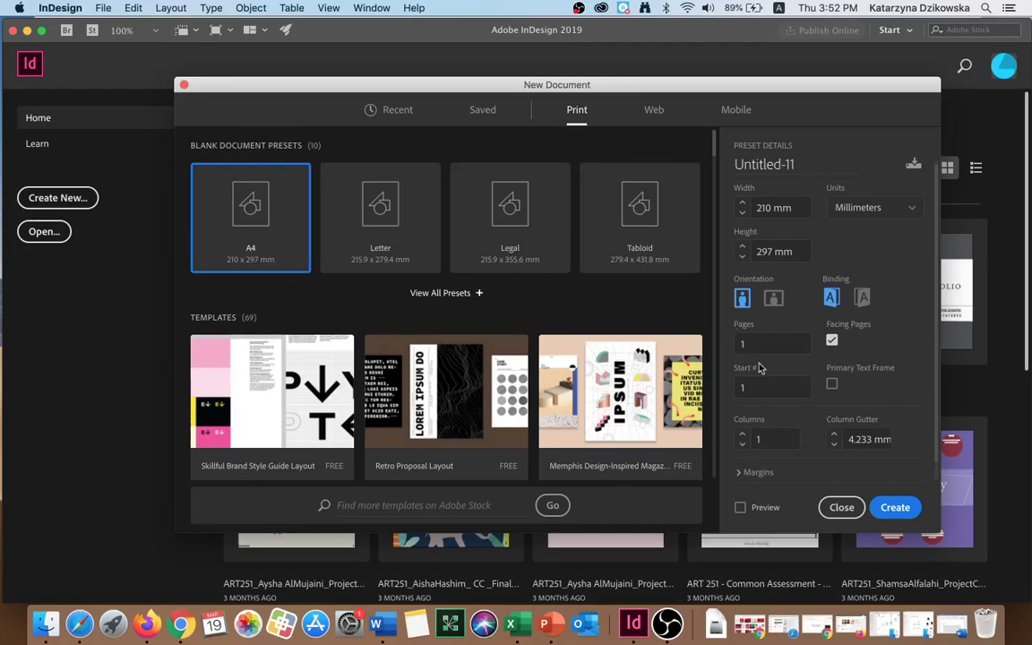
scroll(777, 358, "down", 2)
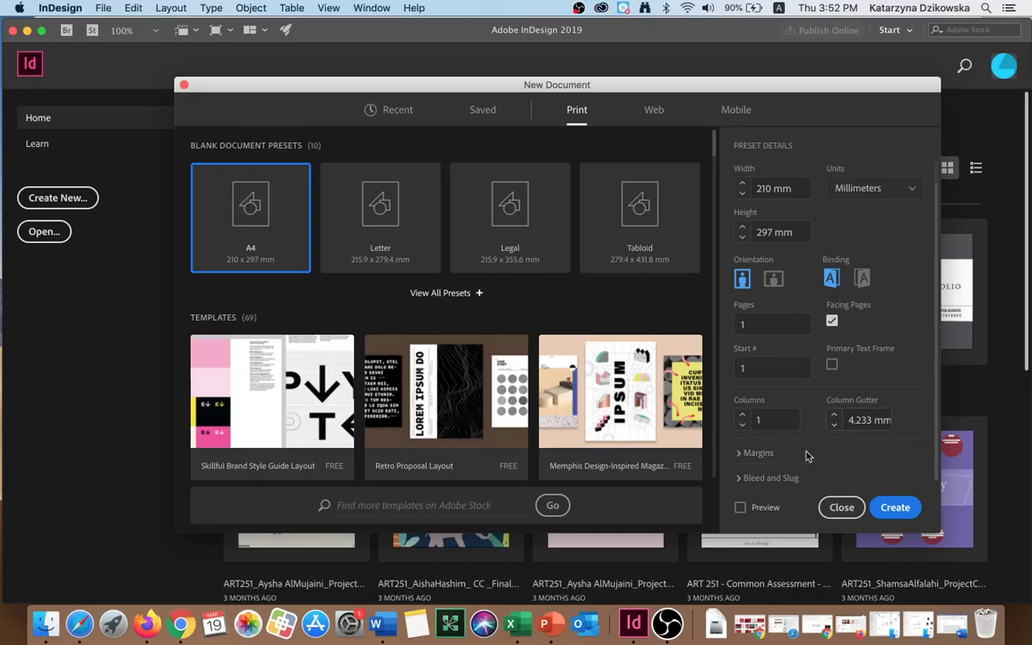
left_click(758, 453)
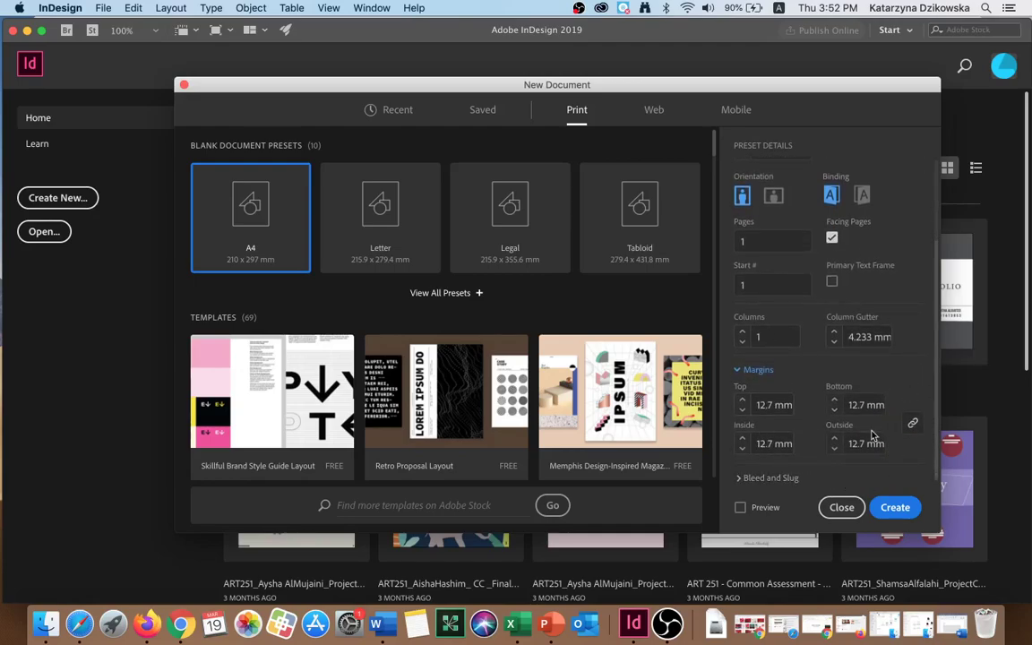
left_click(740, 370)
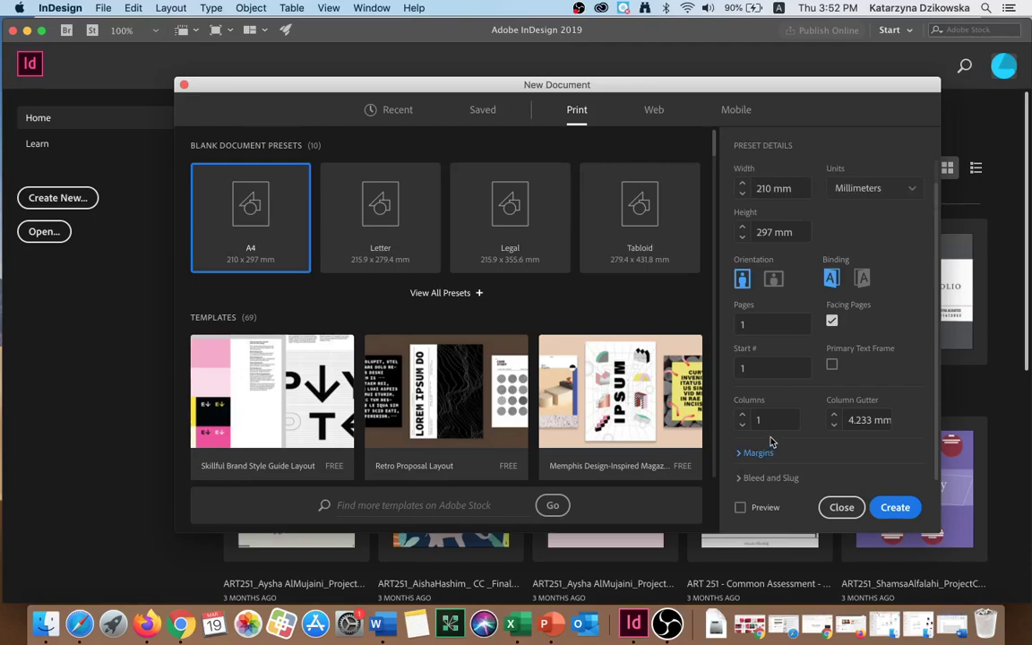
left_click(762, 477)
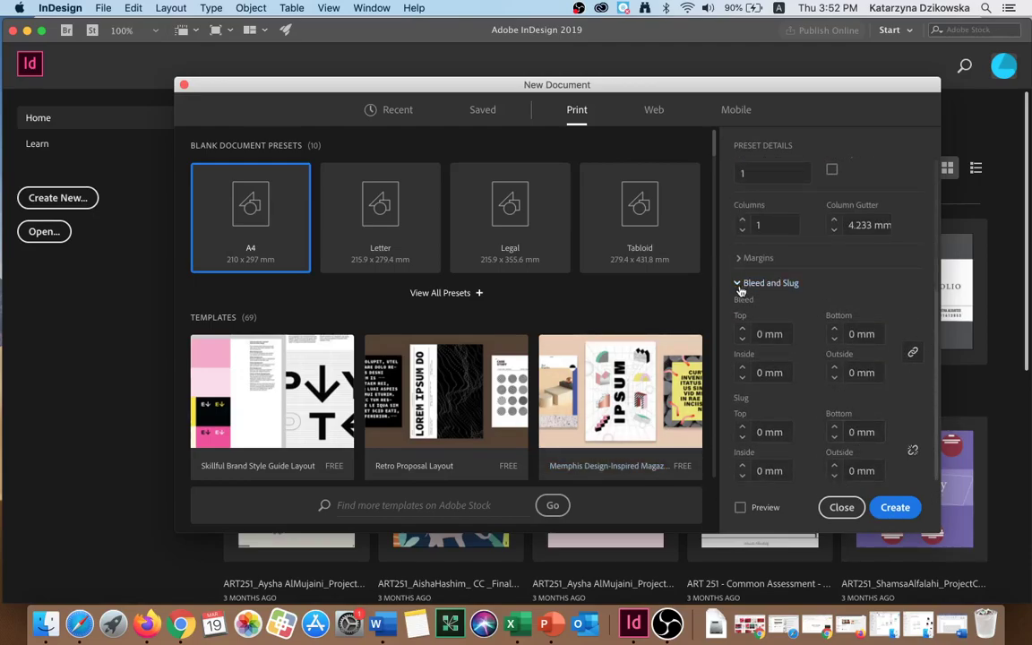
left_click(771, 283)
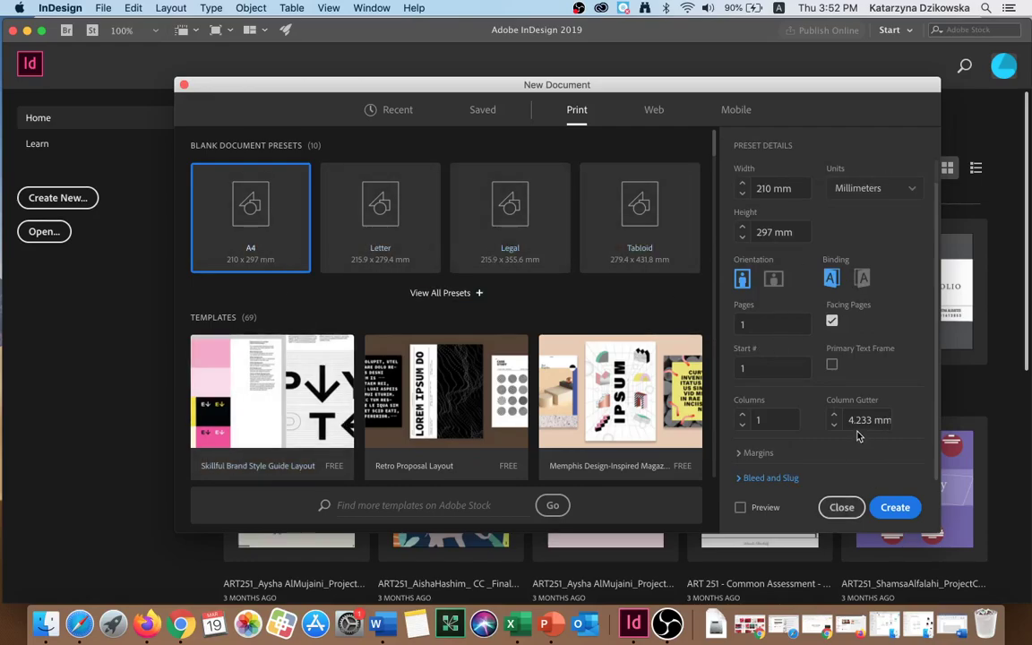
left_click(894, 508)
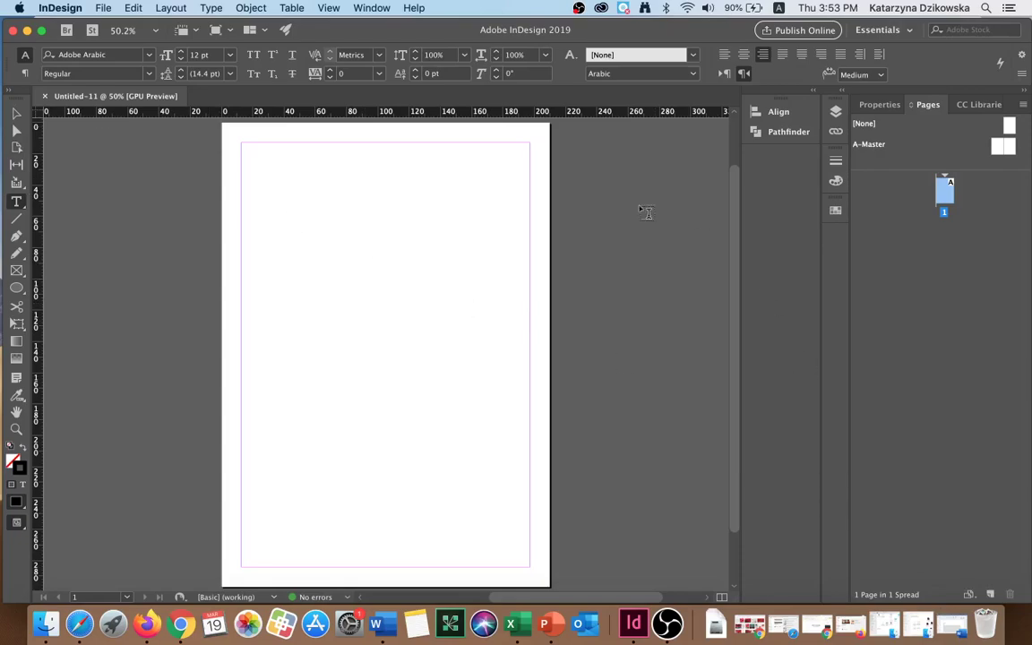
Reset the Essentials workspace and turn on the Control bar from the Window menu.
left_click(367, 8)
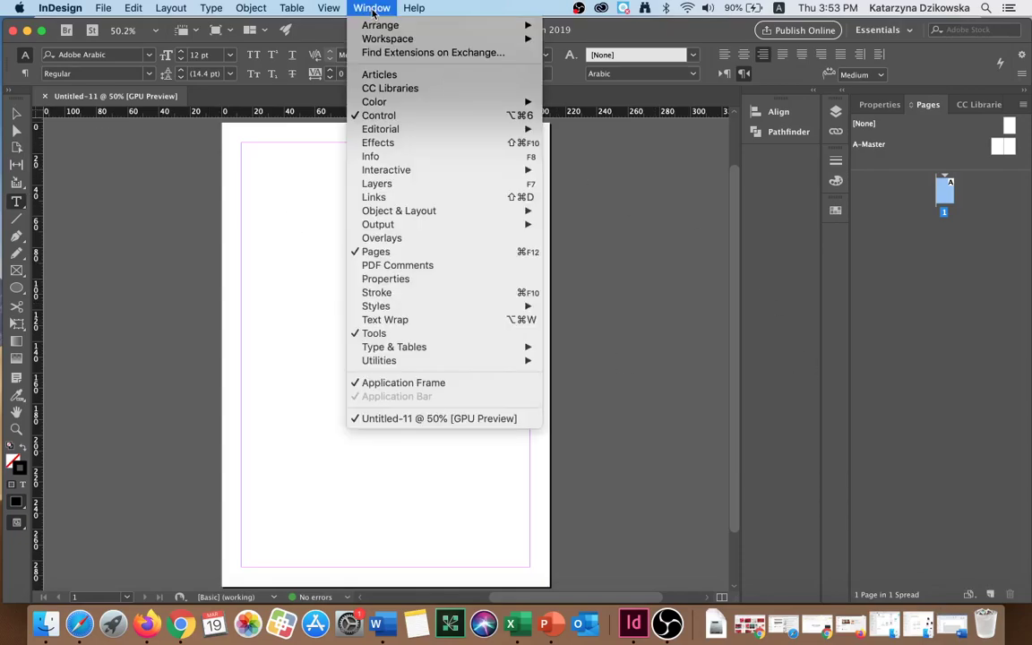
mouse_move(382, 40)
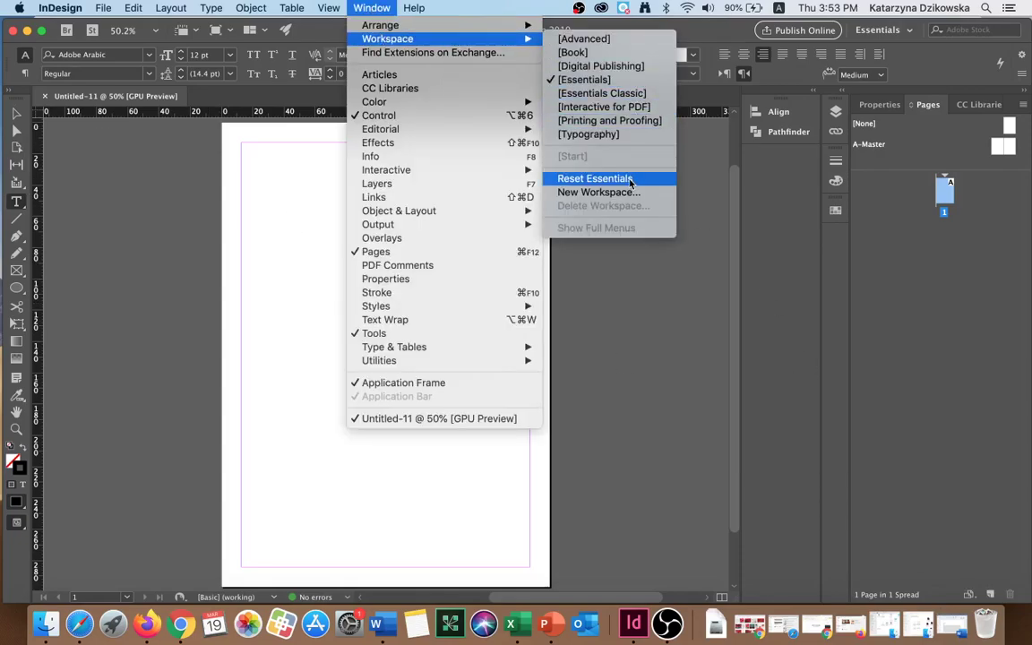
left_click(573, 178)
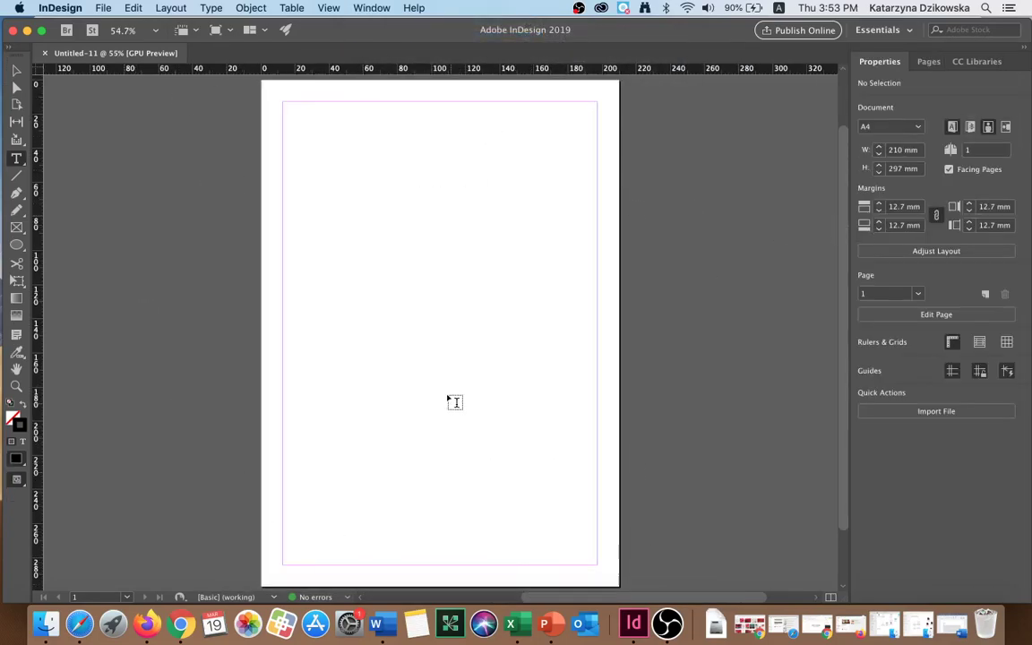
left_click(373, 8)
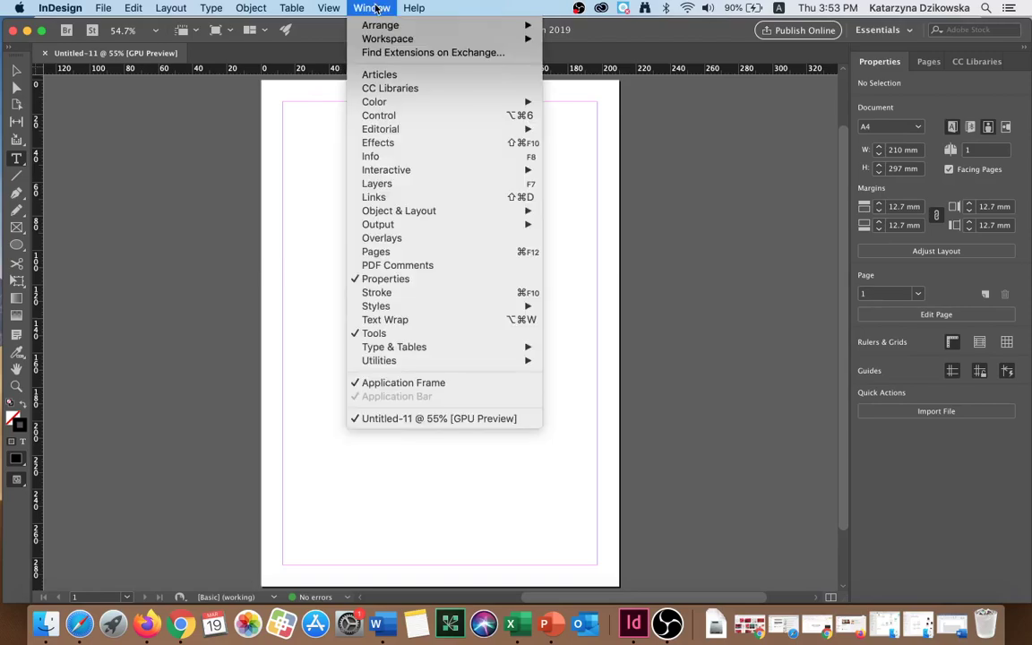
left_click(428, 117)
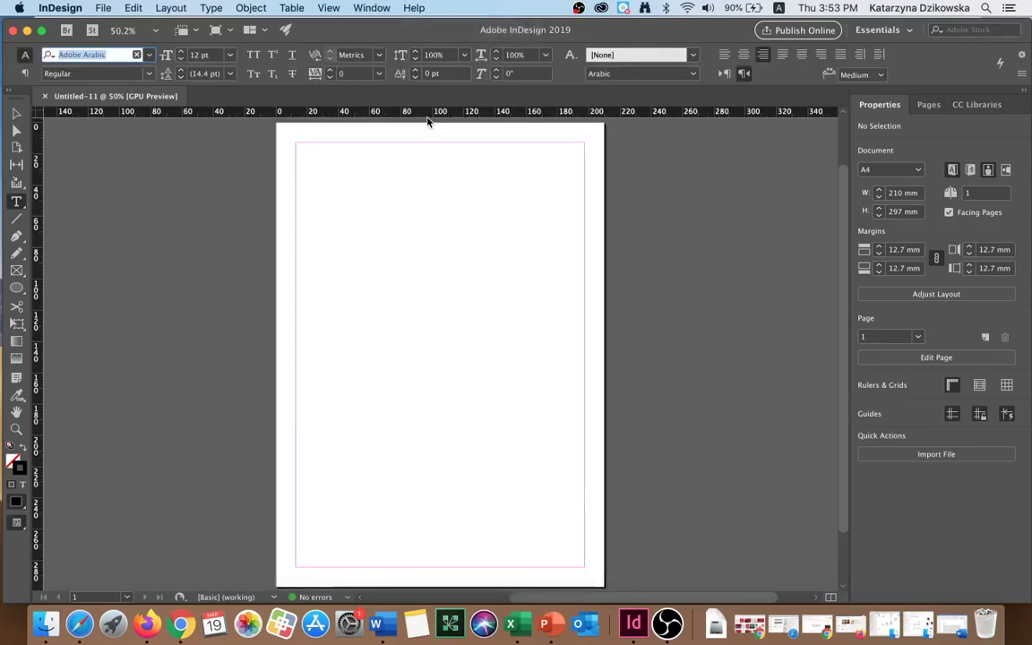
Select the Type tool and show the Pages panel.
left_click(16, 113)
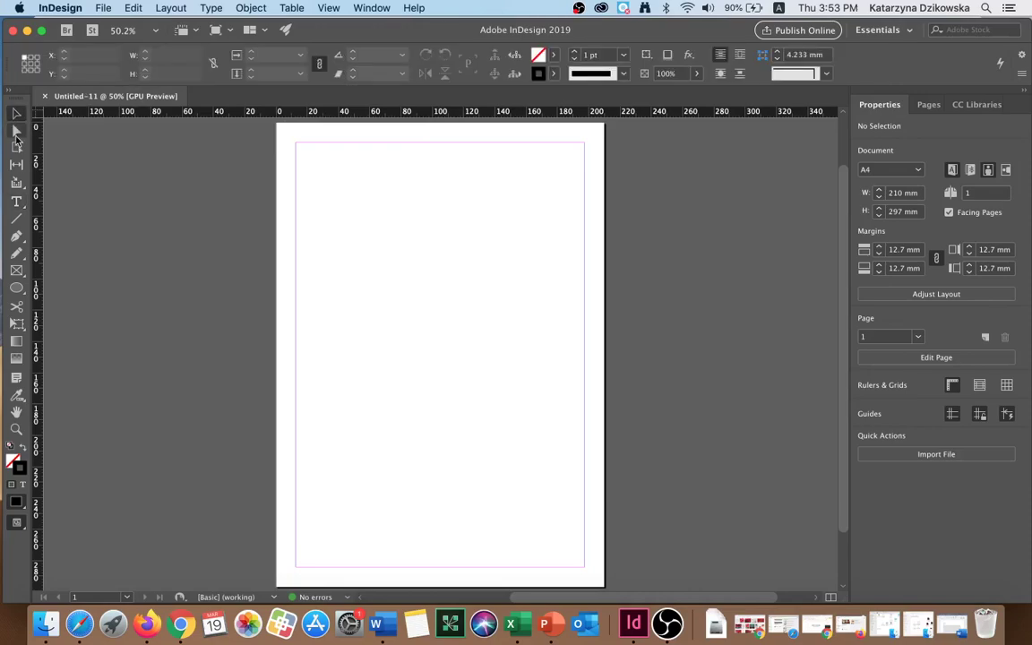
left_click(16, 183)
left_click(16, 201)
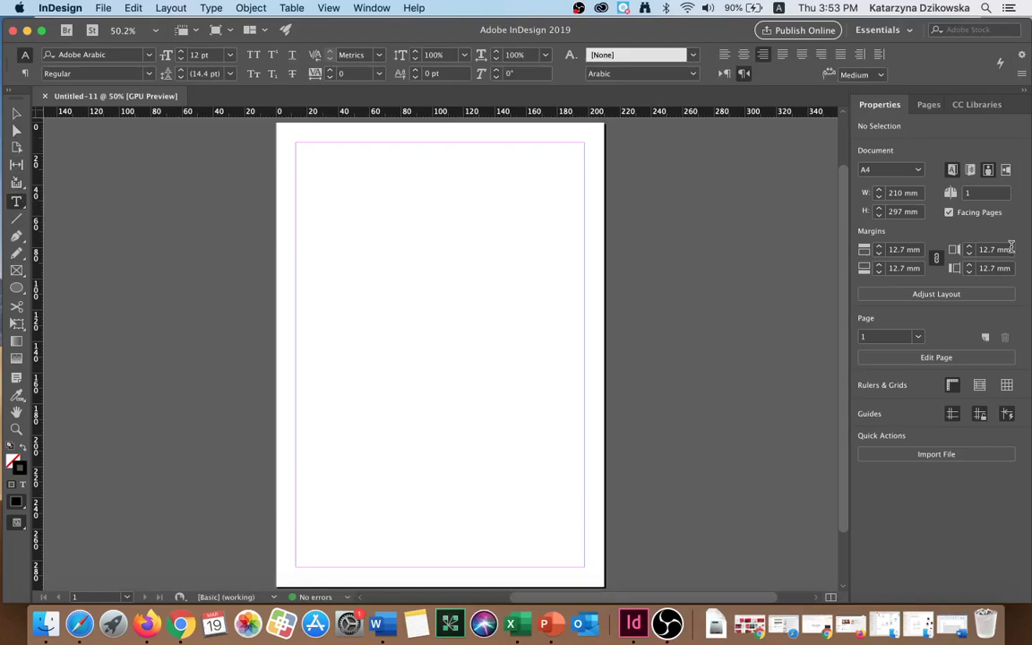
left_click(928, 104)
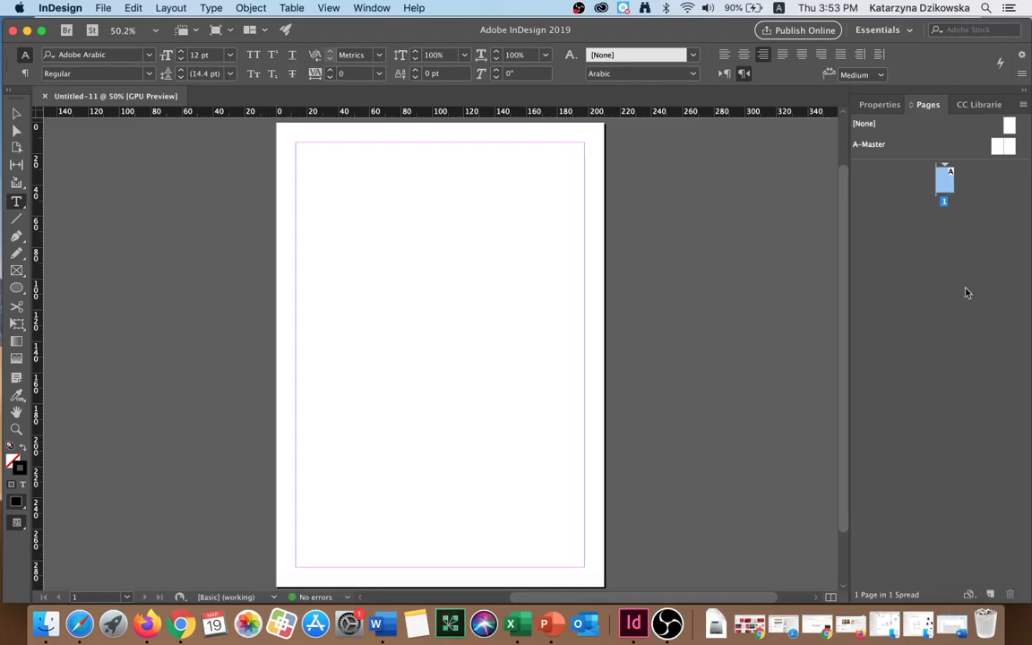
left_click(991, 594)
left_click(991, 594)
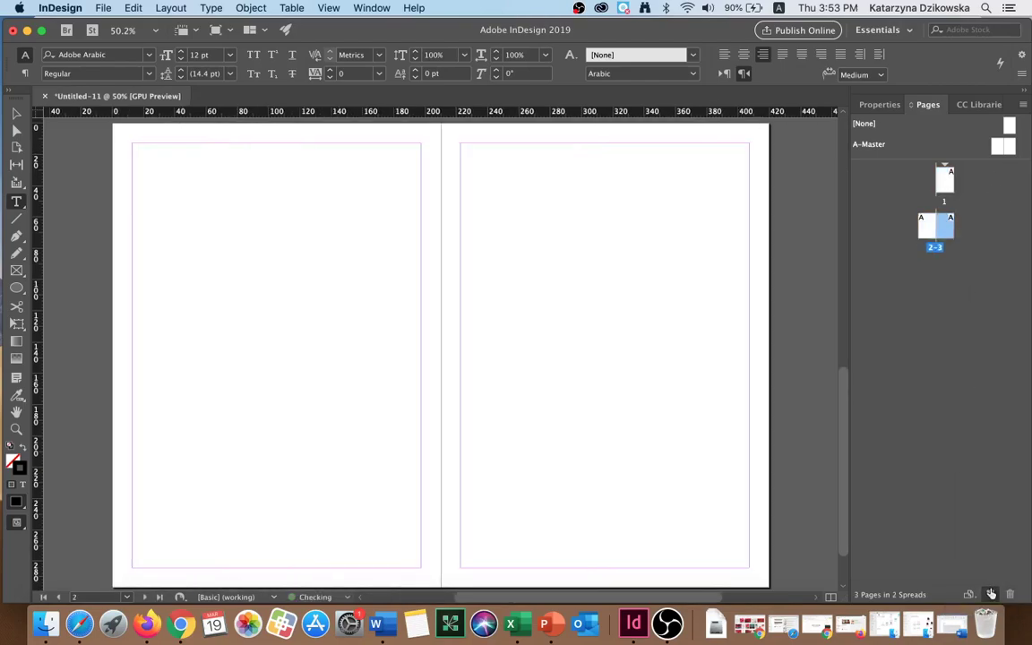
left_click(991, 594)
left_click(991, 594)
left_click(991, 594)
left_click(991, 594)
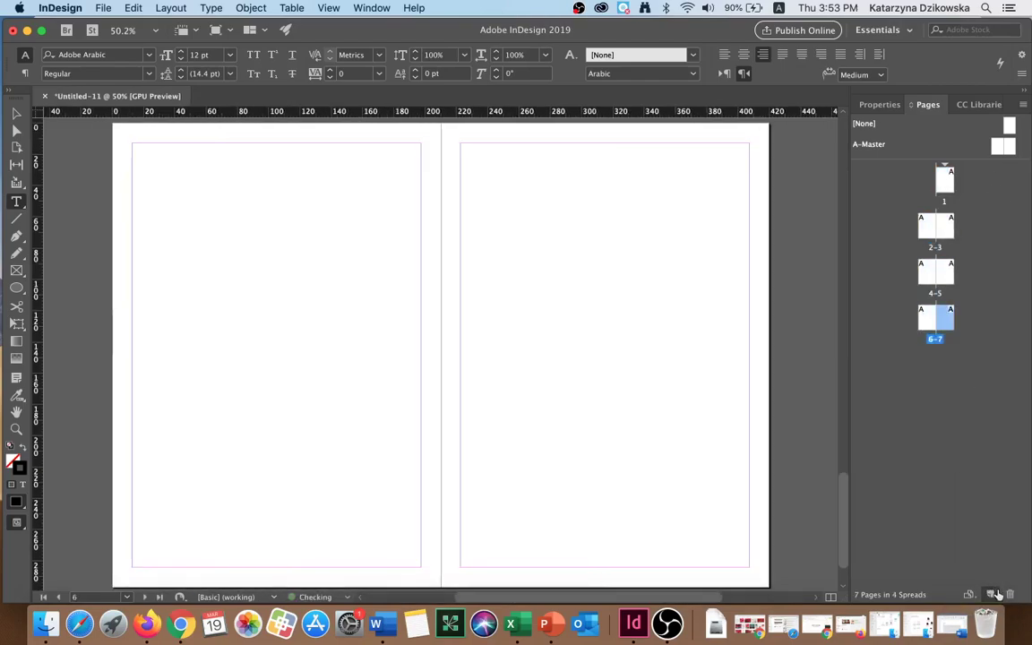
left_click(1011, 594)
left_click(1011, 594)
left_click(1011, 595)
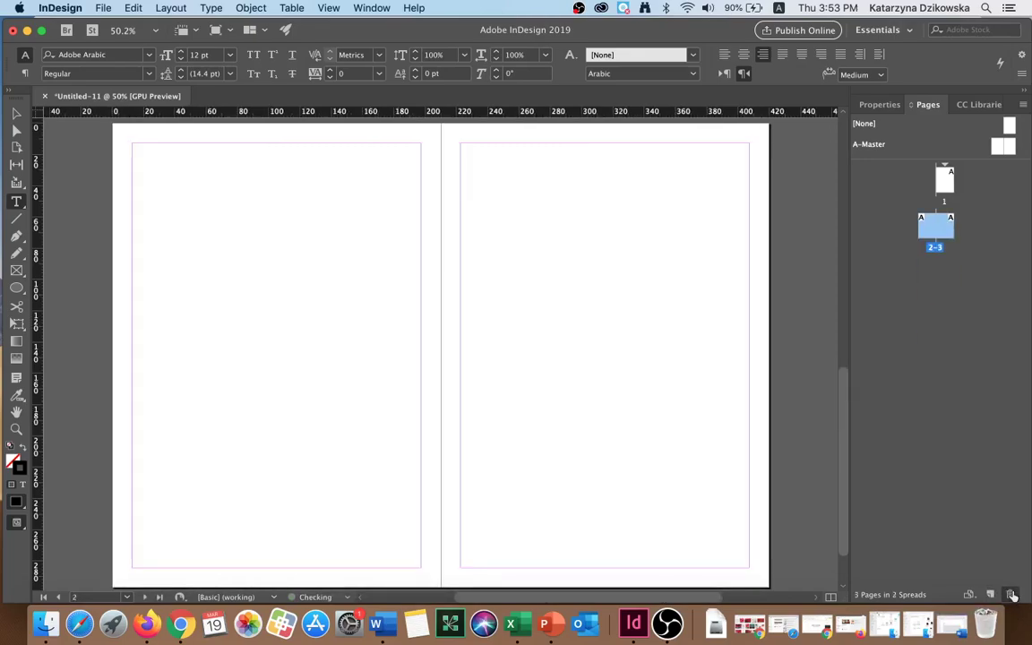
left_click(1011, 594)
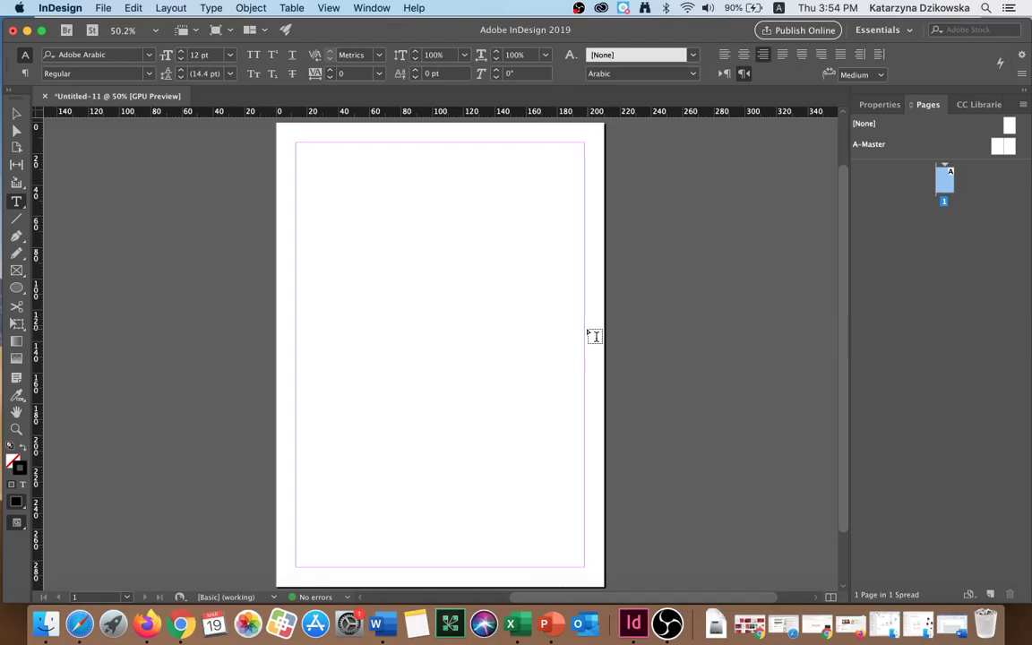
left_click(17, 112)
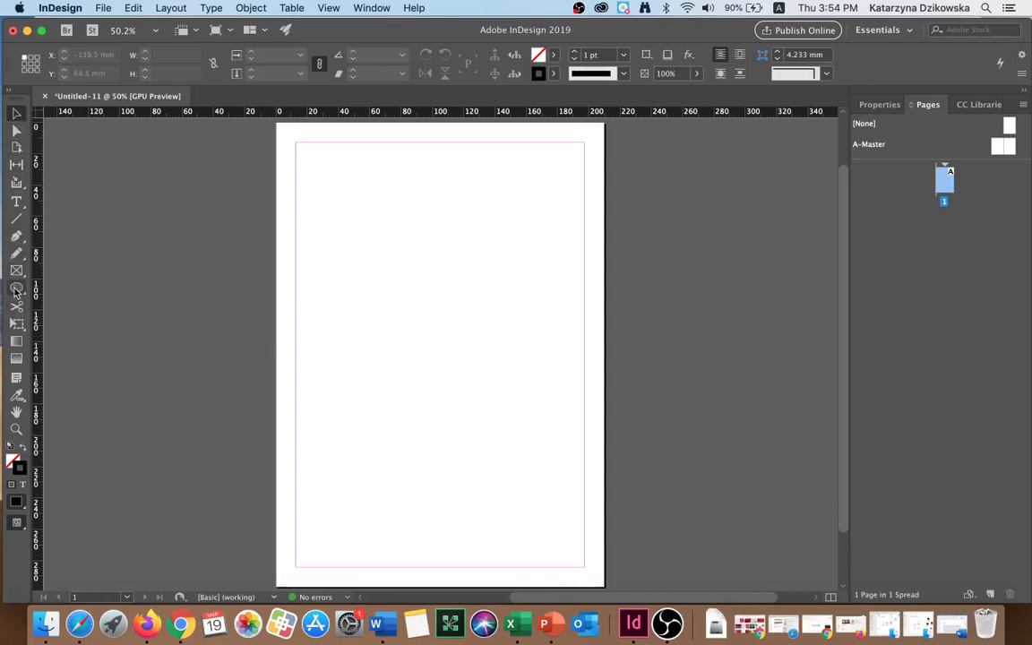
Draw a rectangle near the top of the page and a square below it.
left_click_drag(16, 290, 66, 305)
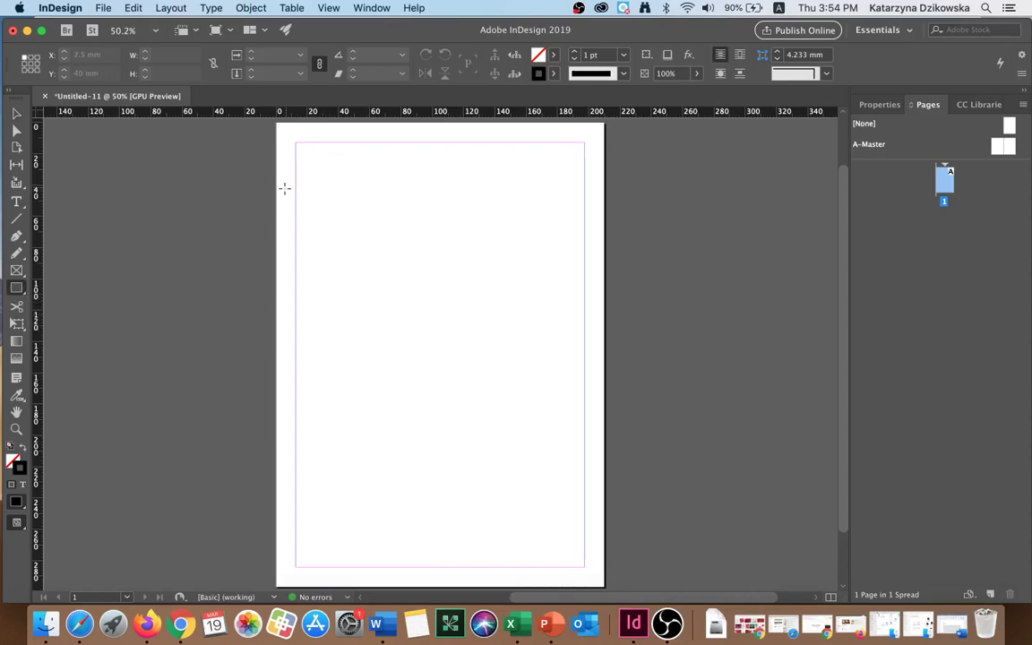
left_click_drag(323, 175, 494, 300)
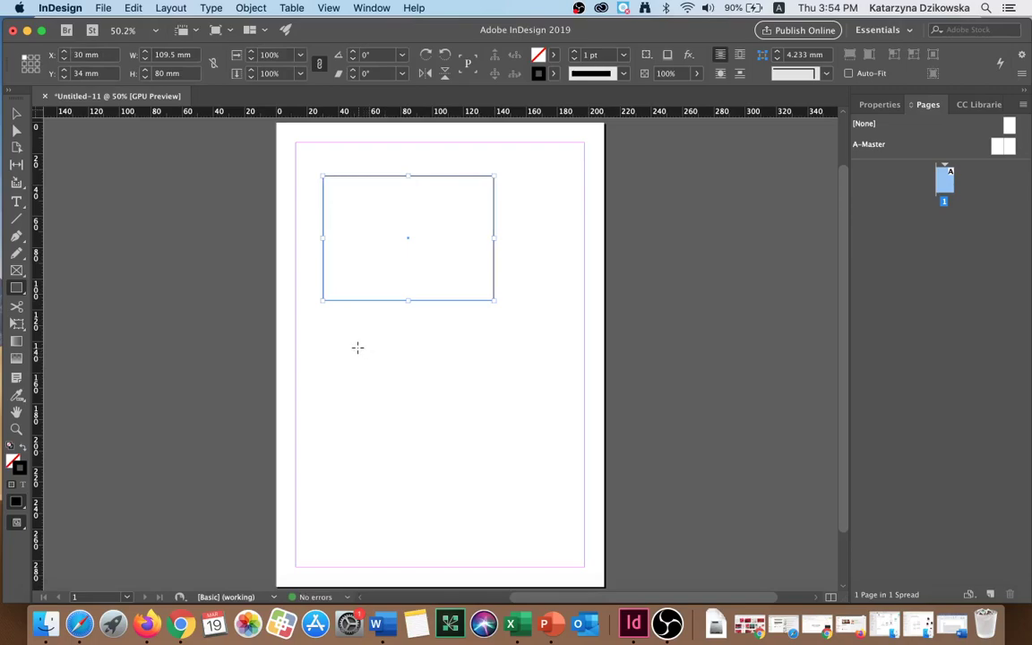
left_click_drag(323, 338, 440, 453)
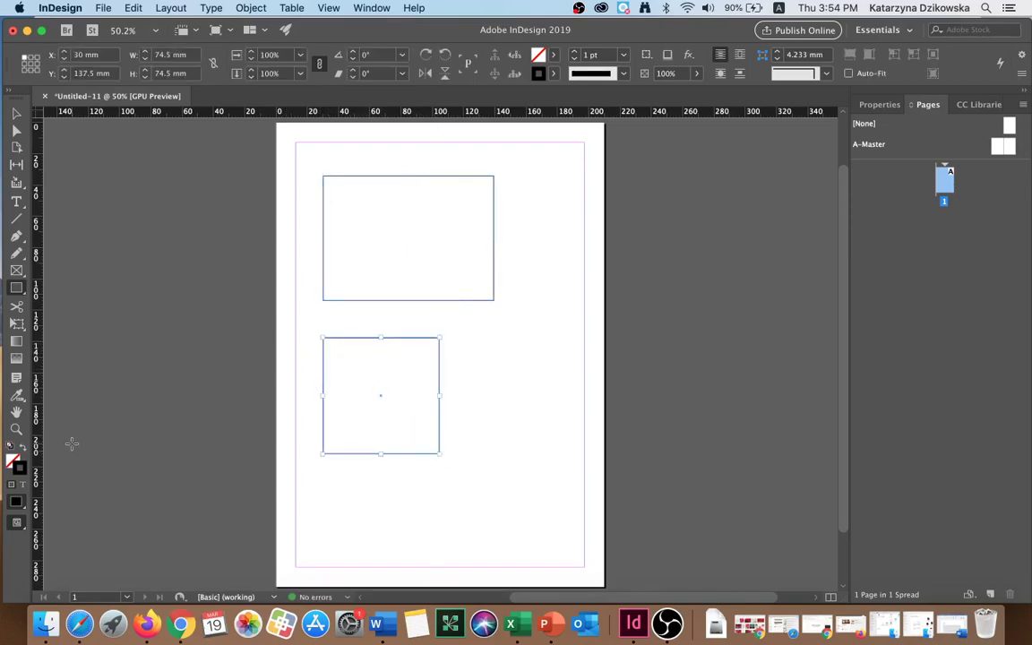
left_click(17, 113)
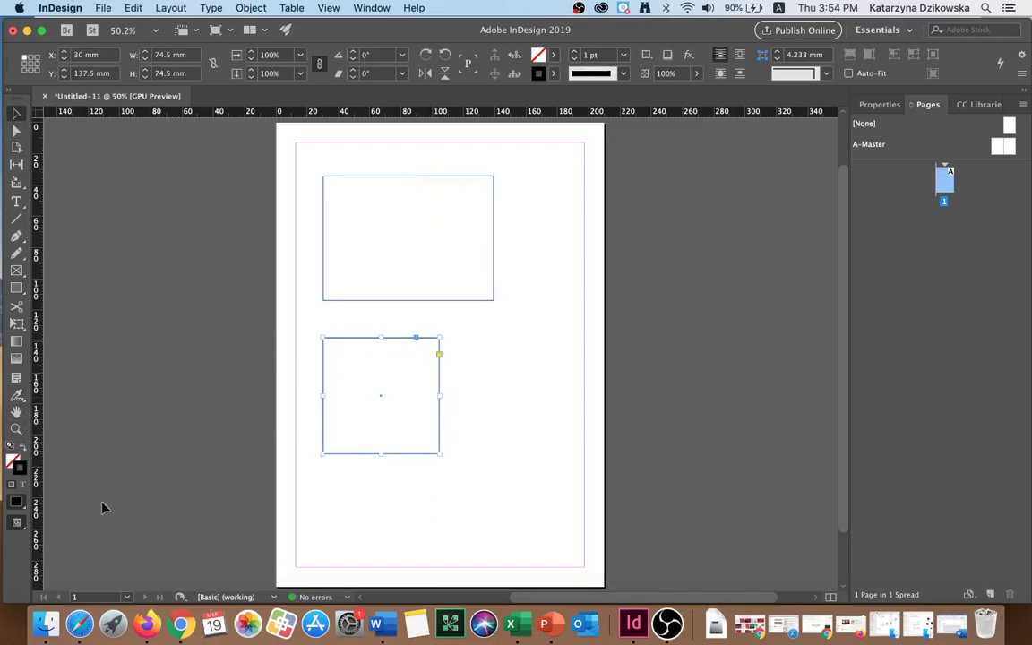
Fill the square with a brick-red colour from the Color Picker.
double_click(13, 460)
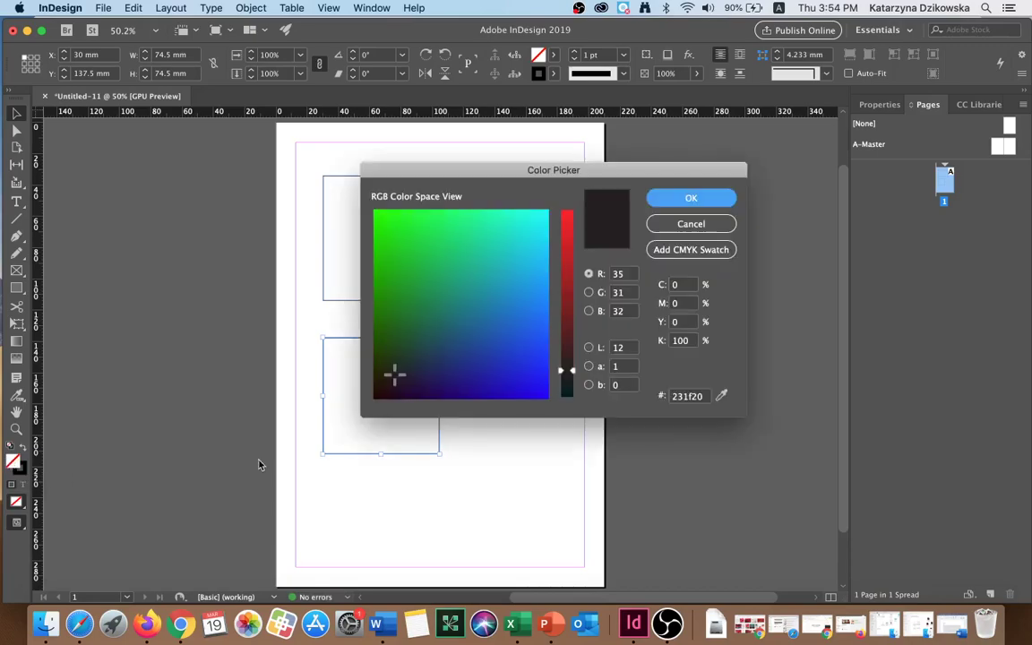
left_click(466, 260)
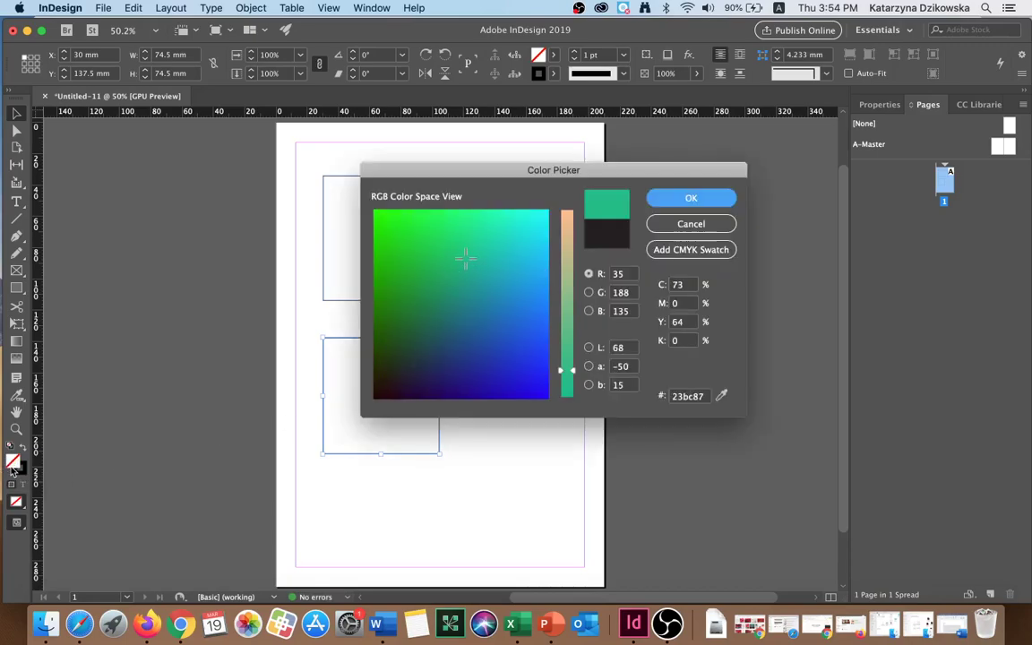
mouse_move(466, 343)
left_mouse_down()
mouse_move(439, 319)
mouse_move(415, 234)
left_mouse_up()
left_click(531, 332)
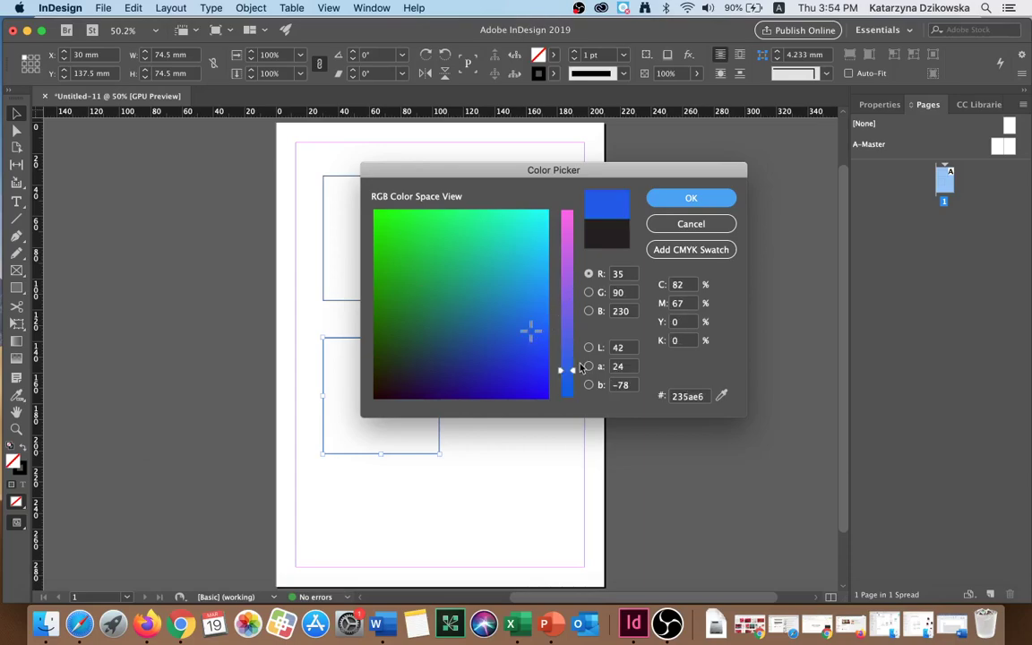
left_click_drag(580, 367, 578, 272)
left_click(461, 345)
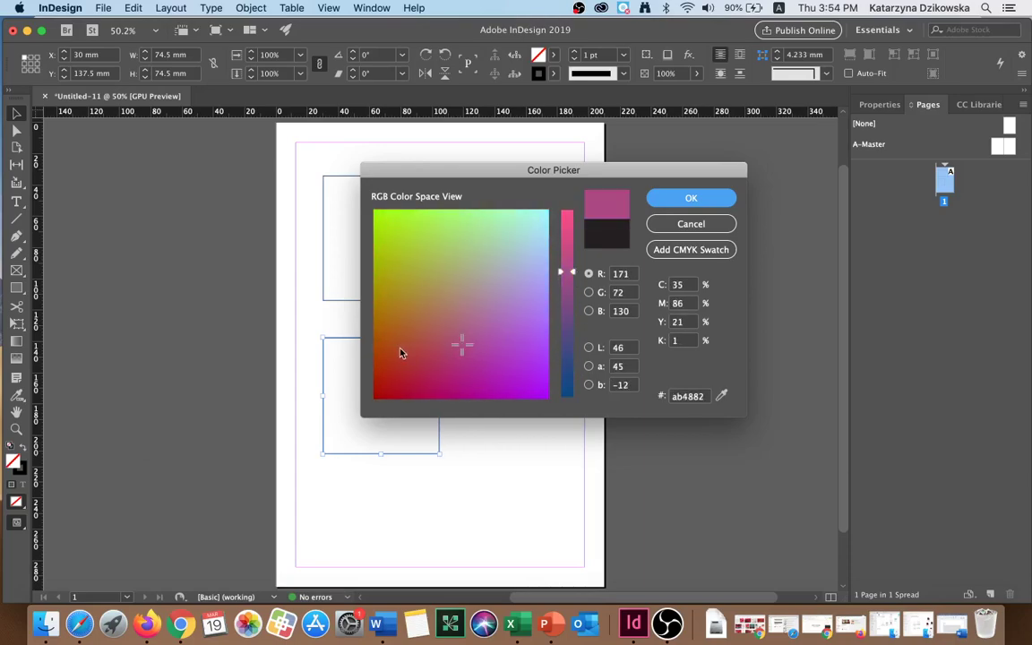
left_click(401, 353)
key("Return")
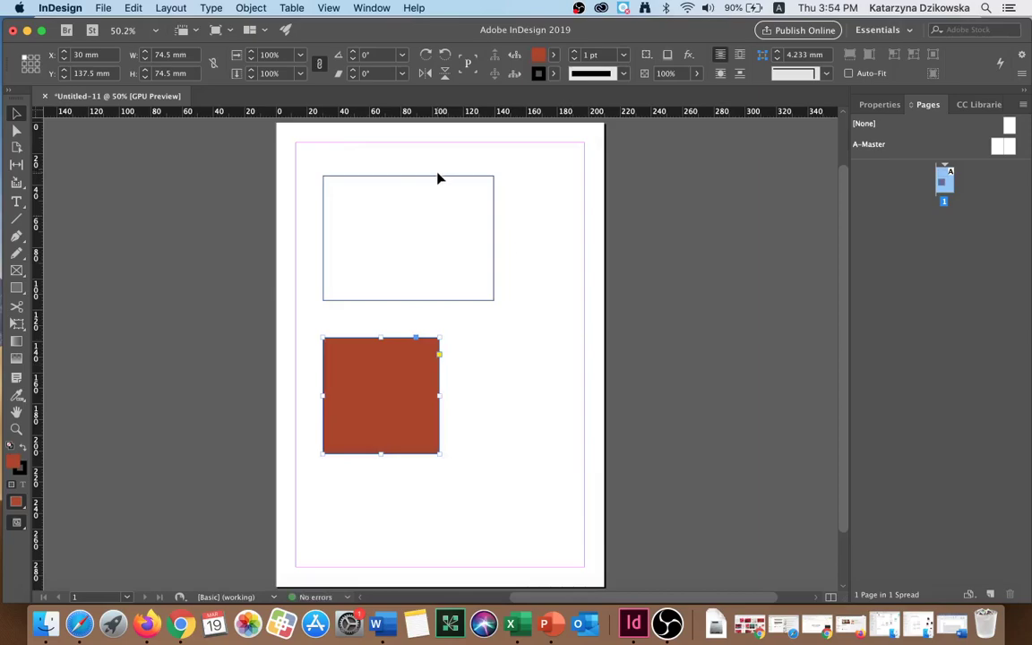
Fill the upper rectangle light blue and move the red square over its lower right corner.
left_click(439, 177)
double_click(13, 459)
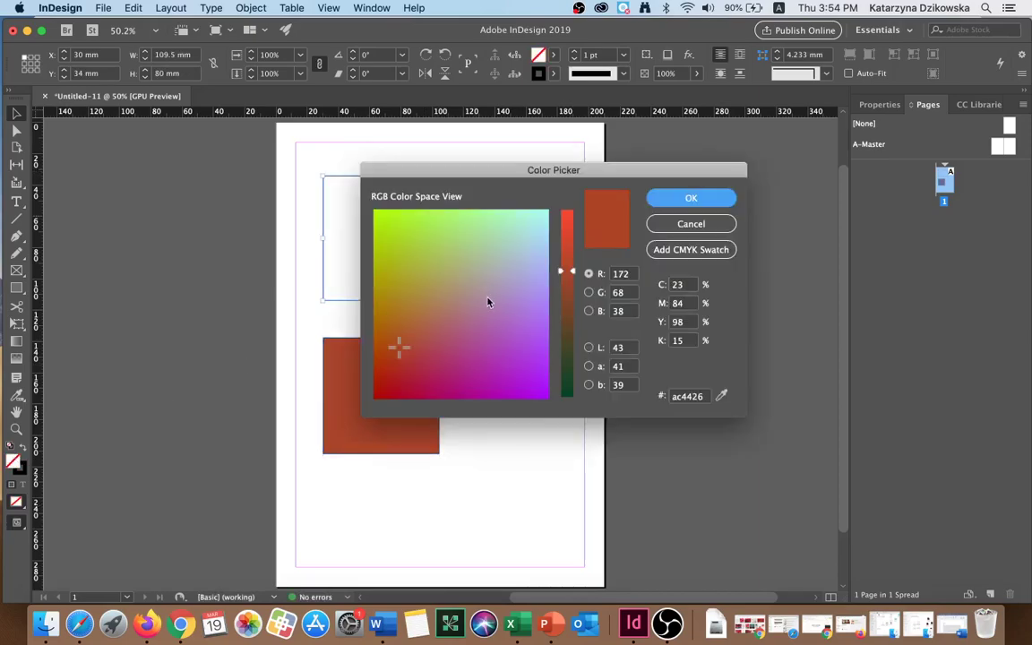
left_click(516, 252)
left_click(715, 200)
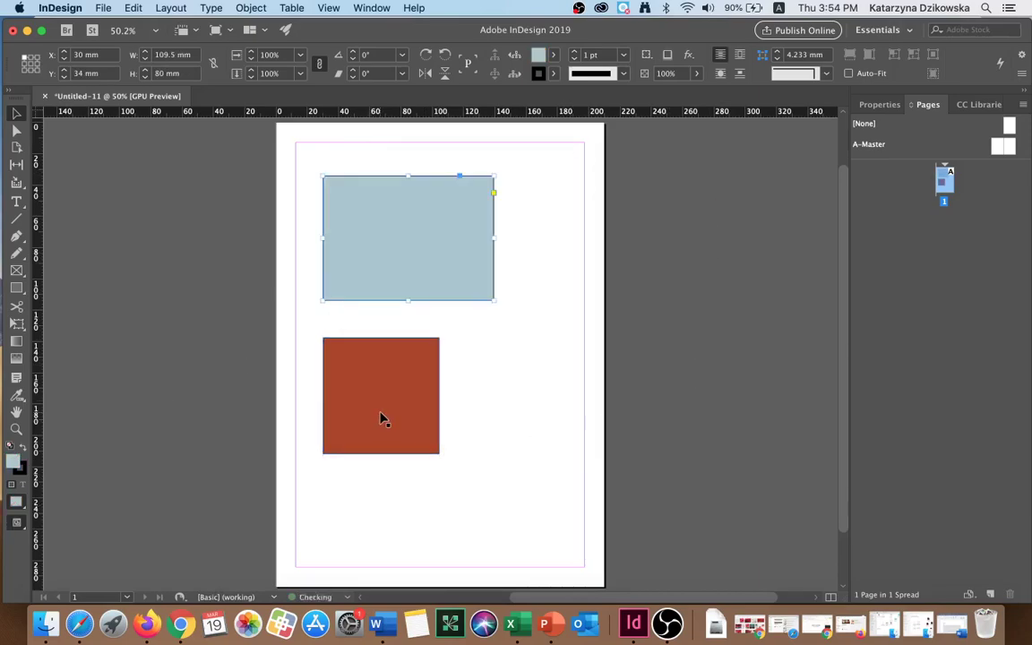
left_click_drag(382, 420, 437, 323)
left_click(516, 493)
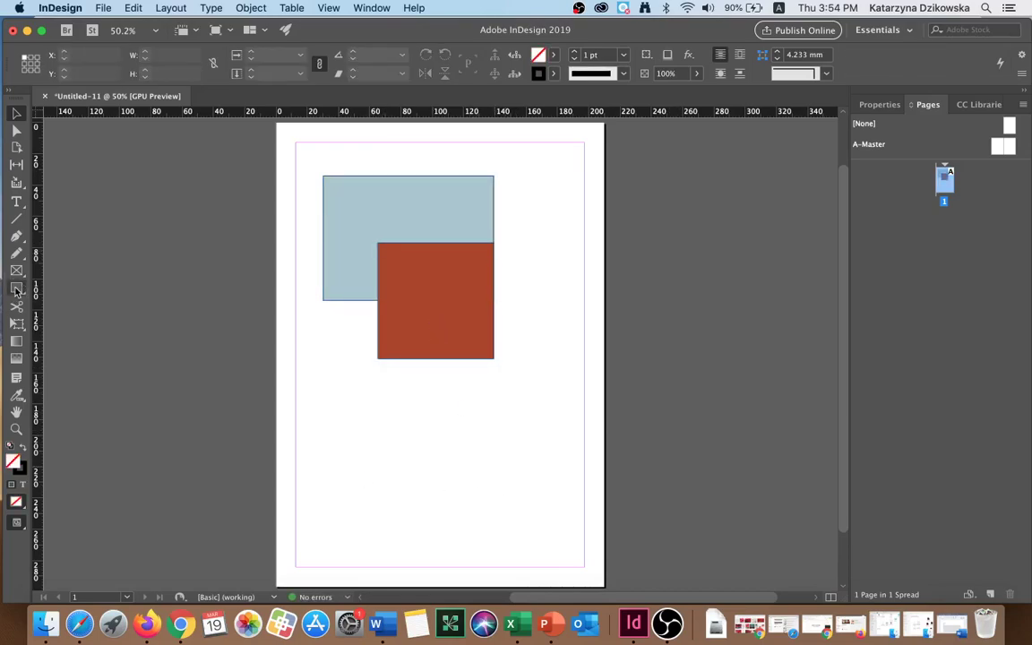
Draw a closed zigzag shape with one curved bottom edge using the Pen tool.
left_click(16, 238)
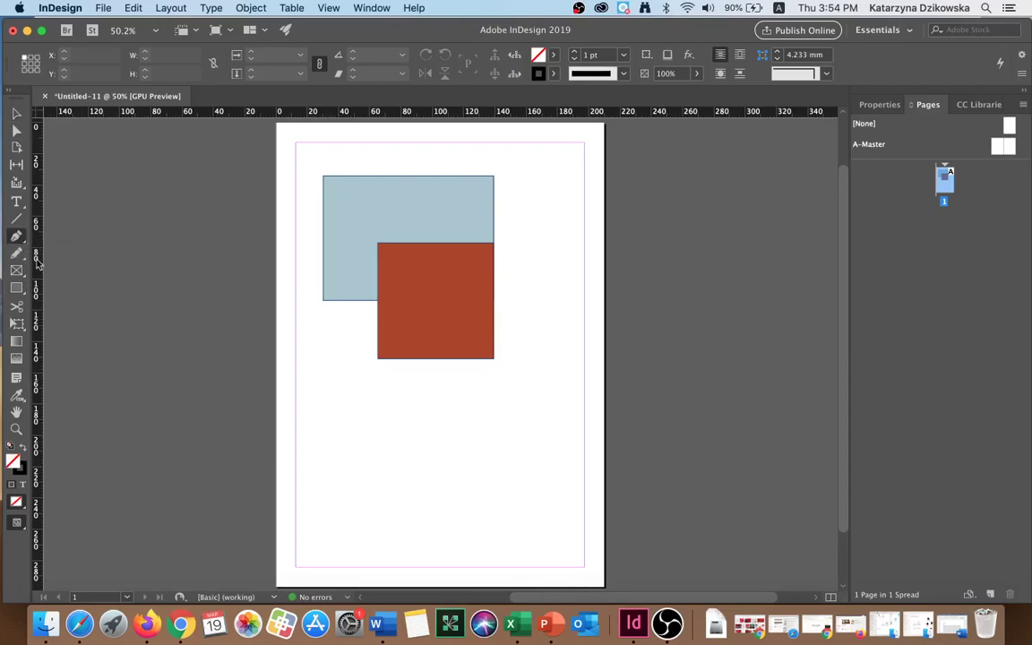
left_click(322, 427)
left_click(409, 391)
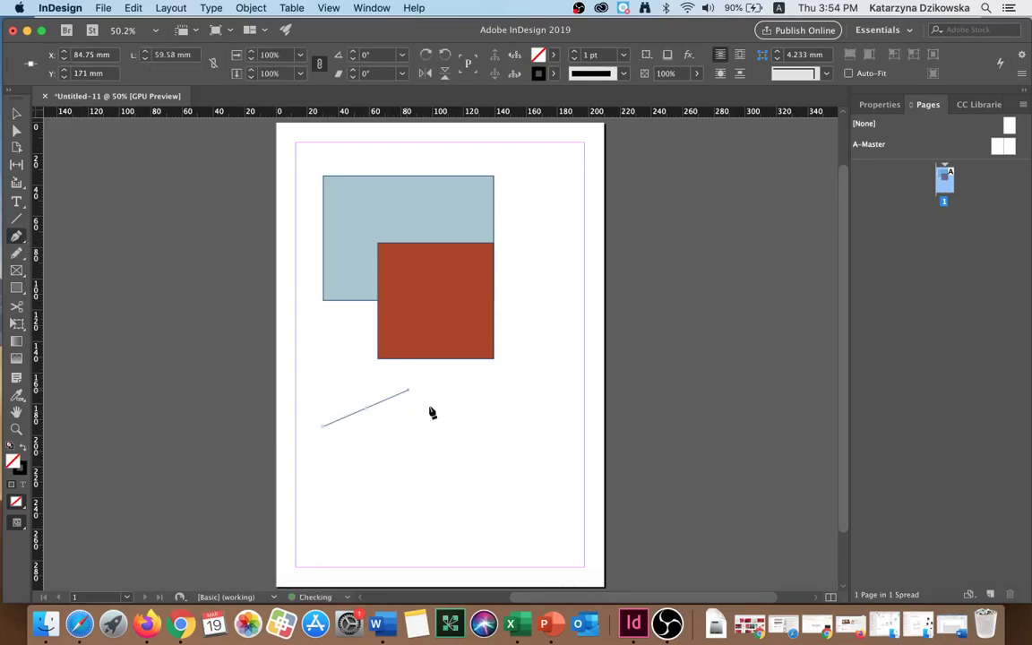
left_click(453, 441)
left_click(502, 406)
left_click(520, 477)
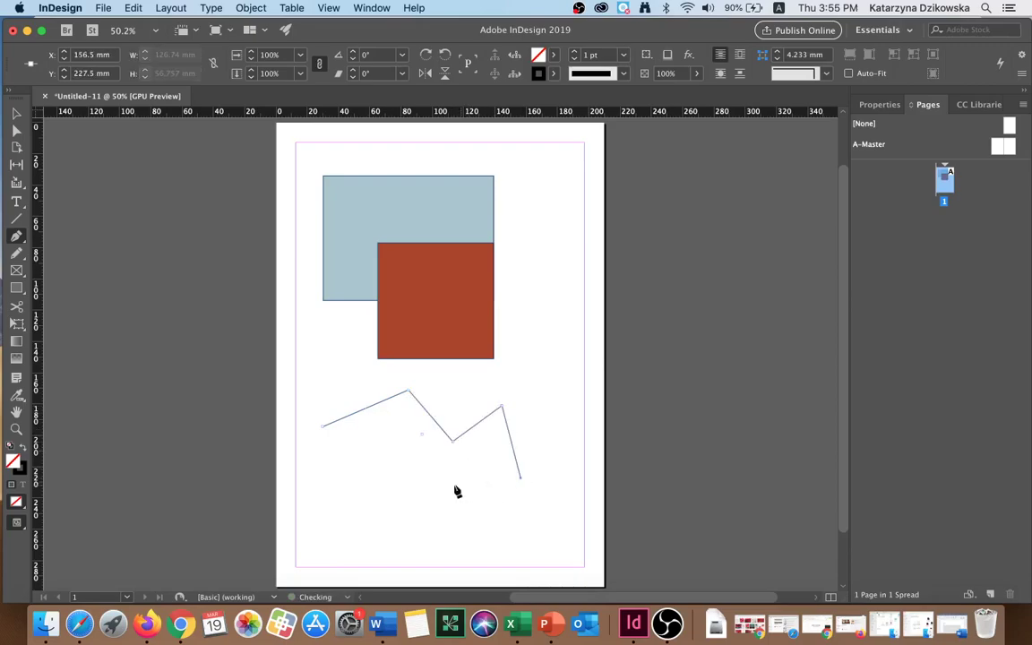
left_click(452, 485)
left_click_drag(346, 493, 324, 433)
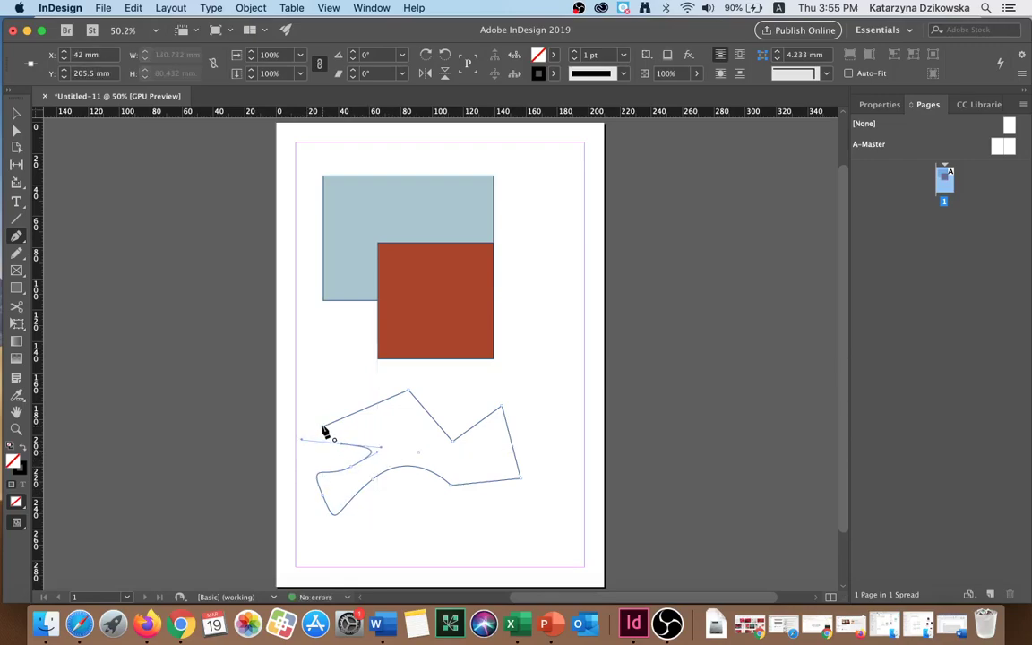
left_click(323, 429)
Fill the shape green and move it up over the blue and red rectangles.
double_click(15, 461)
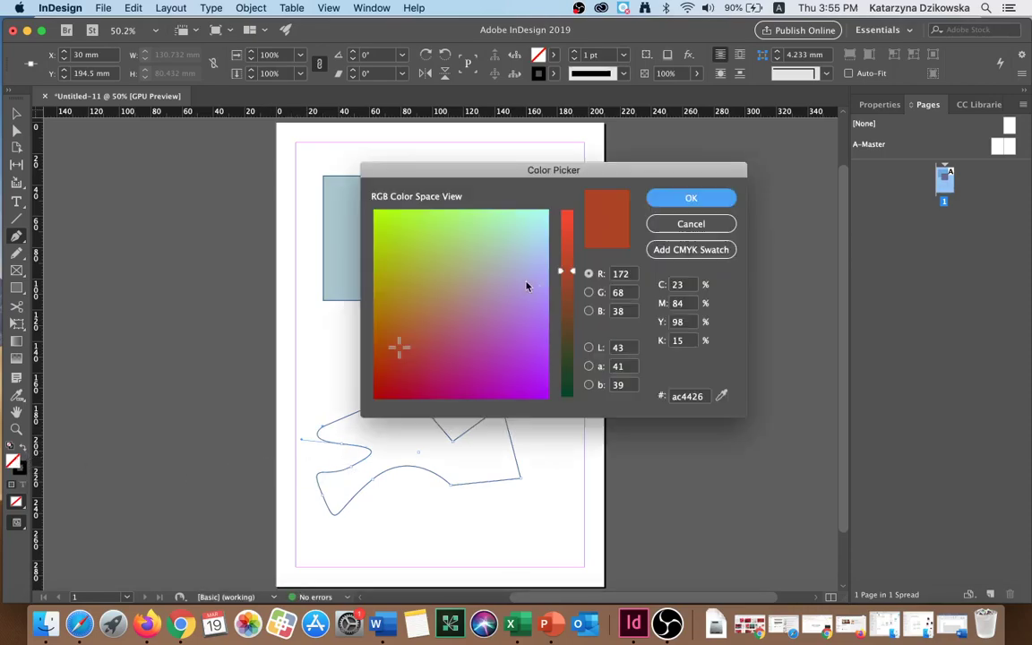
left_click(436, 257)
left_click(691, 198)
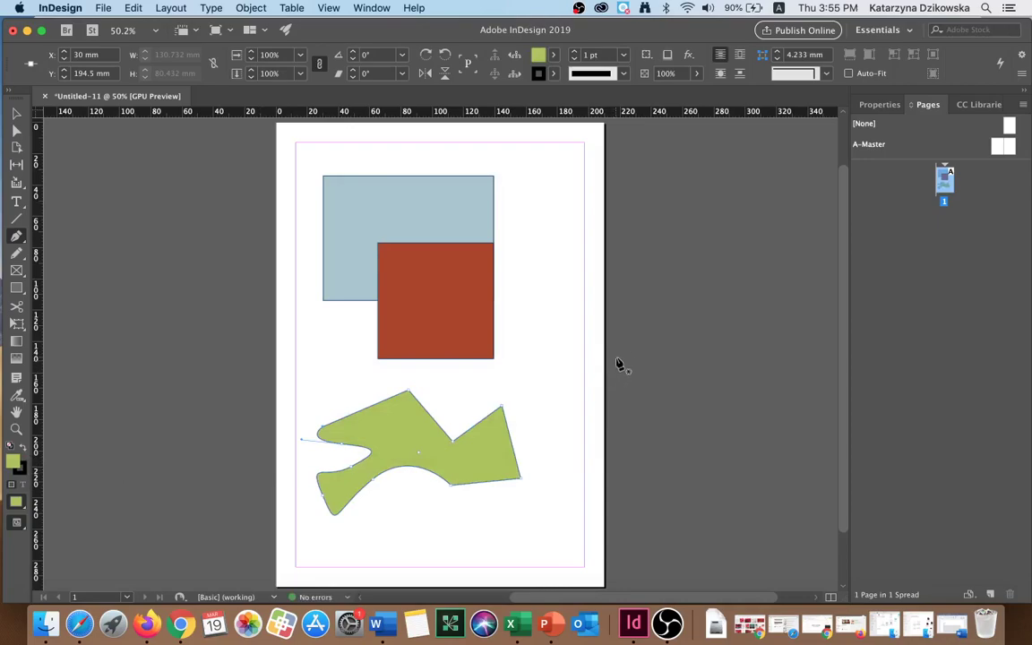
left_click(16, 113)
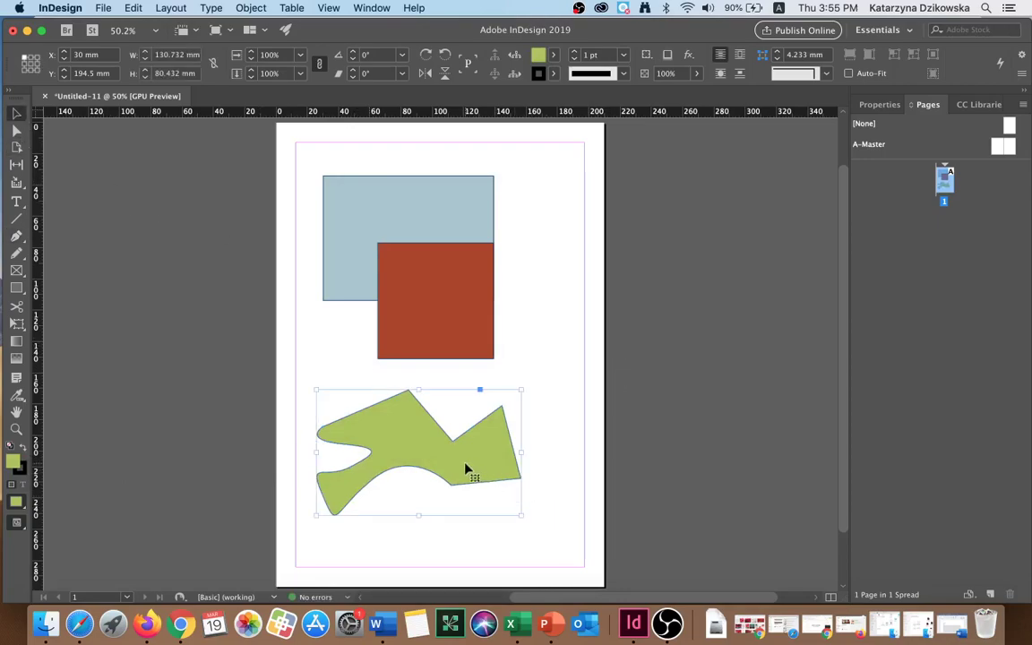
left_click_drag(465, 470, 505, 287)
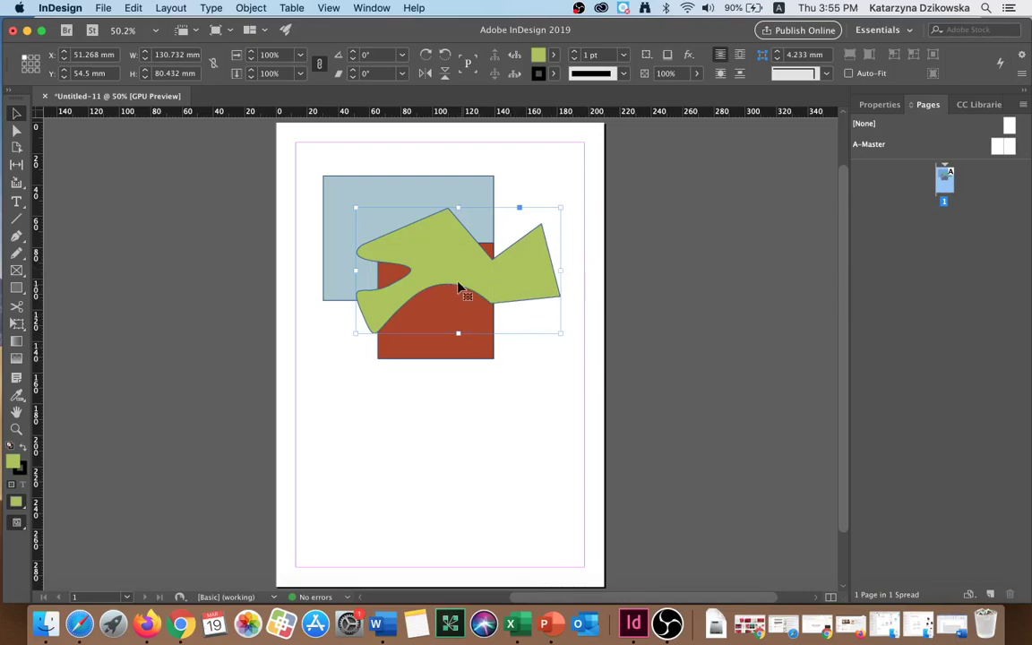
left_click_drag(475, 287, 520, 268)
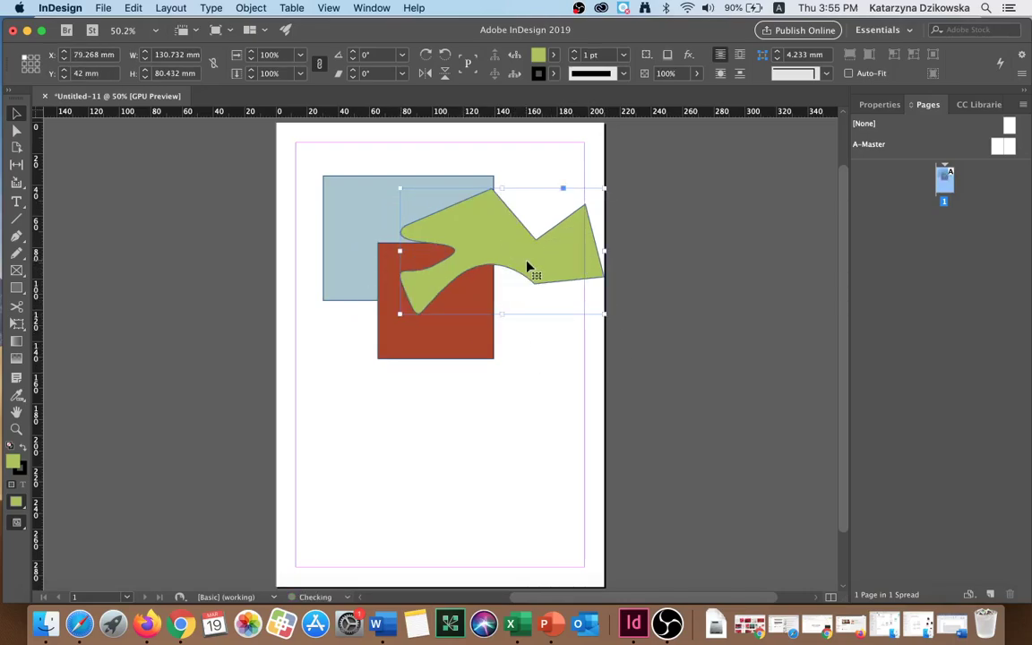
Reorder the green shape so it sits behind the red square but above the blue rectangle.
left_click(252, 8)
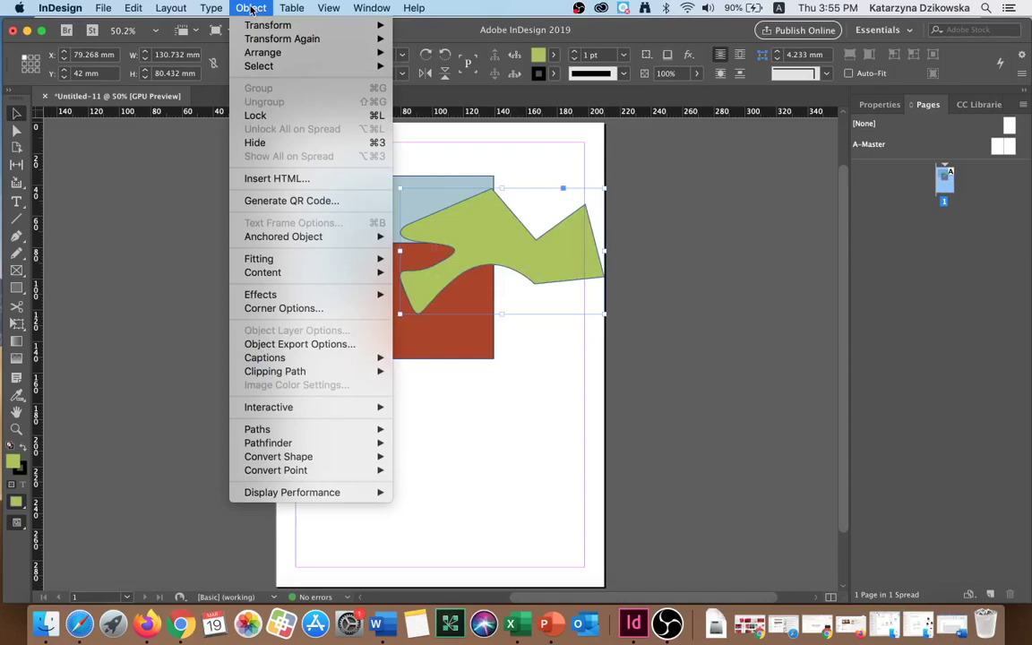
mouse_move(277, 52)
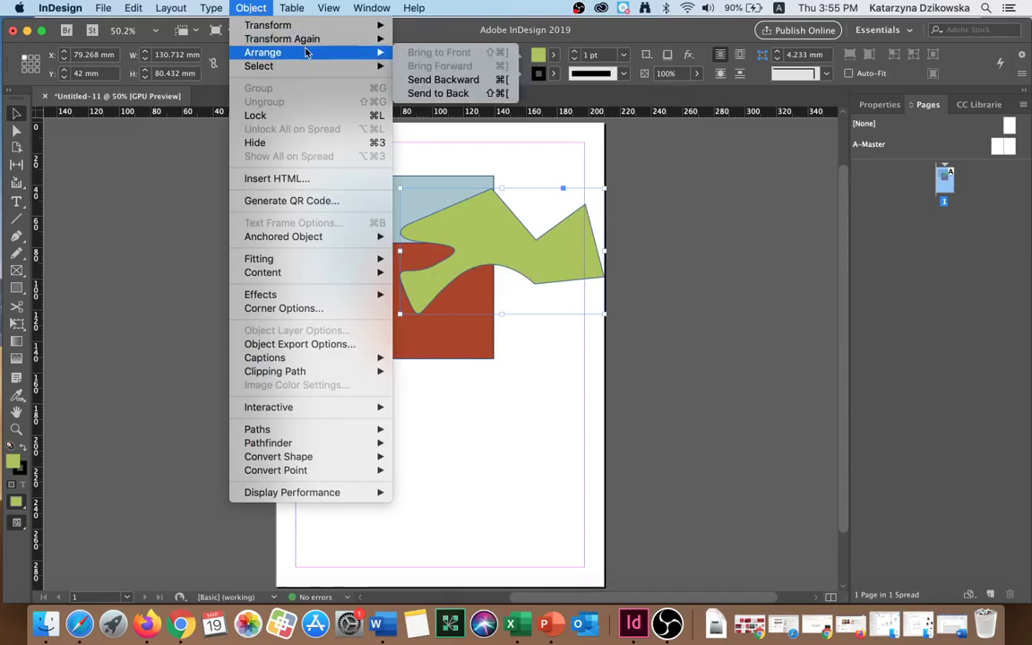
left_click(438, 93)
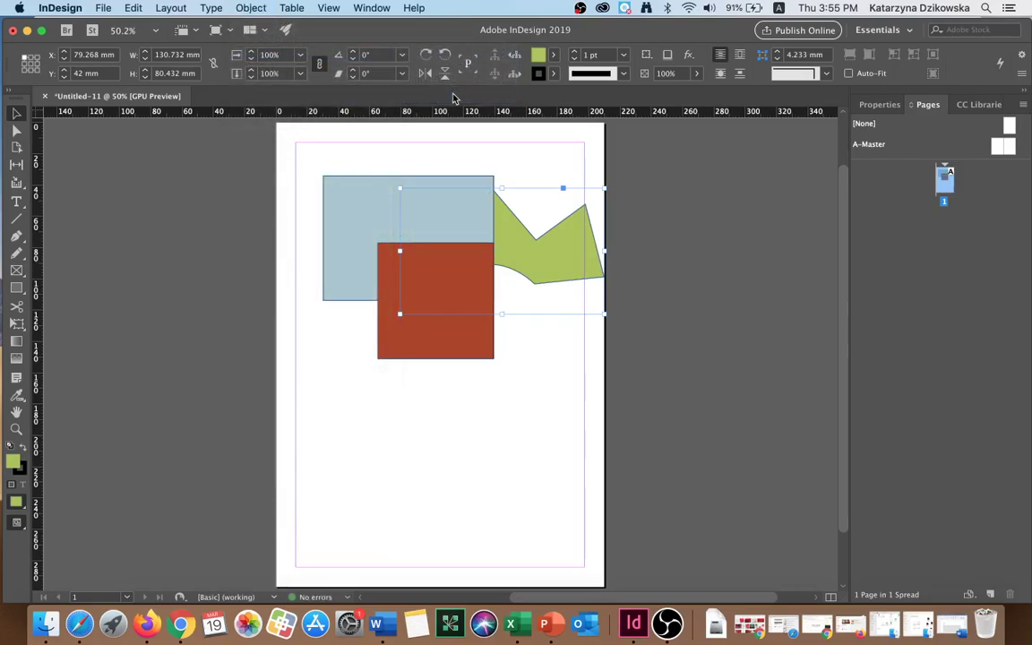
key("super+z")
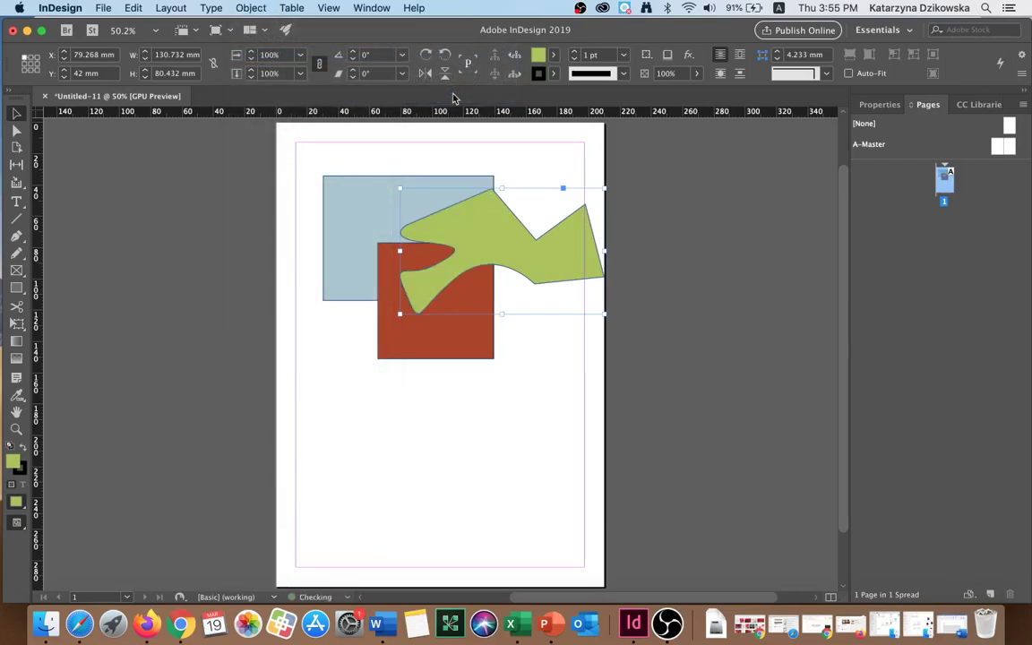
key("super+shift+z")
key("super+z")
key("super+bracketleft")
key("super+bracketleft")
key("super+bracketright")
key("super+bracketright")
key("super+bracketleft")
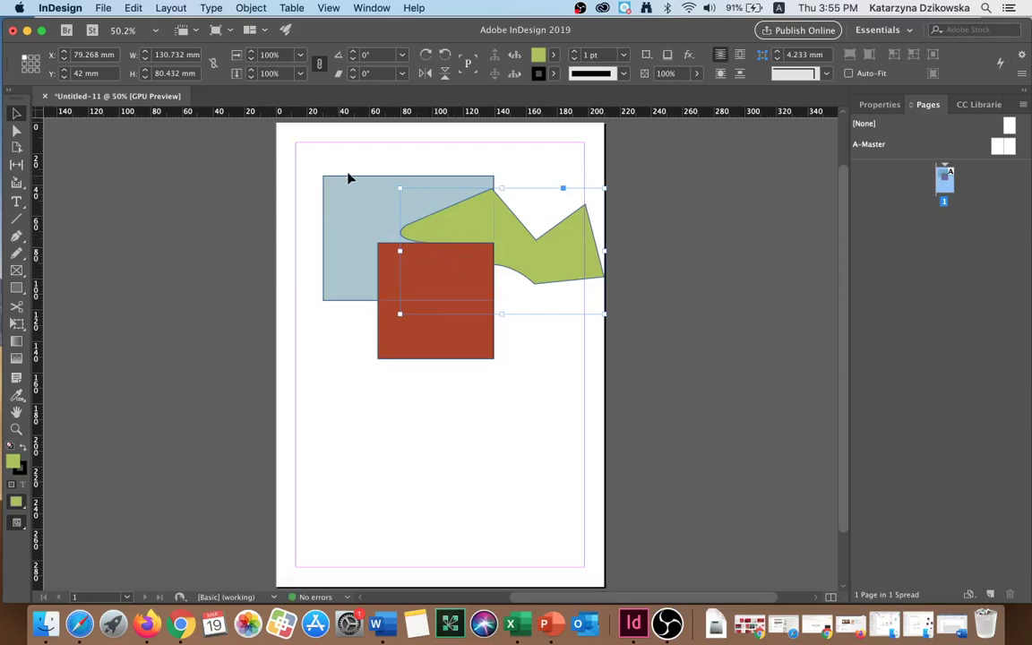
Move the blue rectangle to the page's top-left corner and stretch it to 210 × 156.5 mm.
left_click_drag(356, 230, 308, 178)
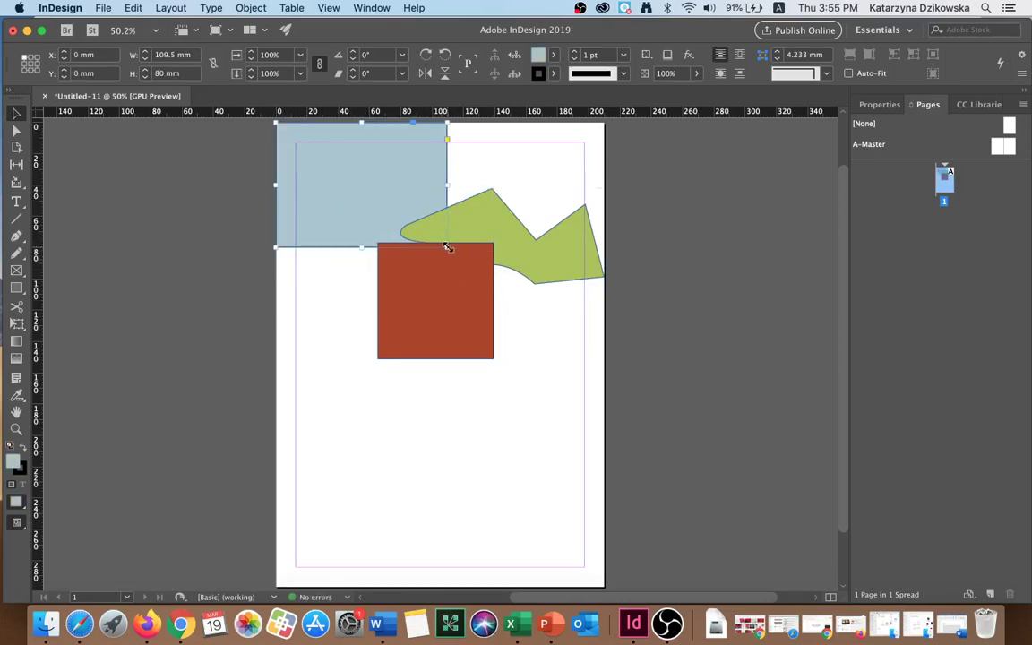
left_click_drag(446, 247, 605, 366)
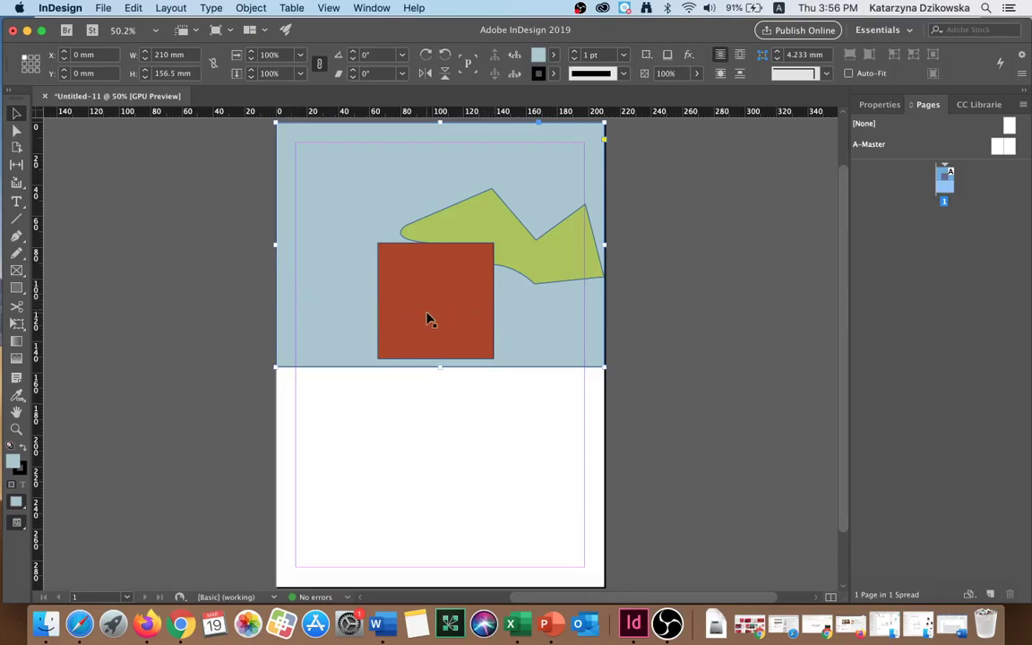
left_click(160, 252)
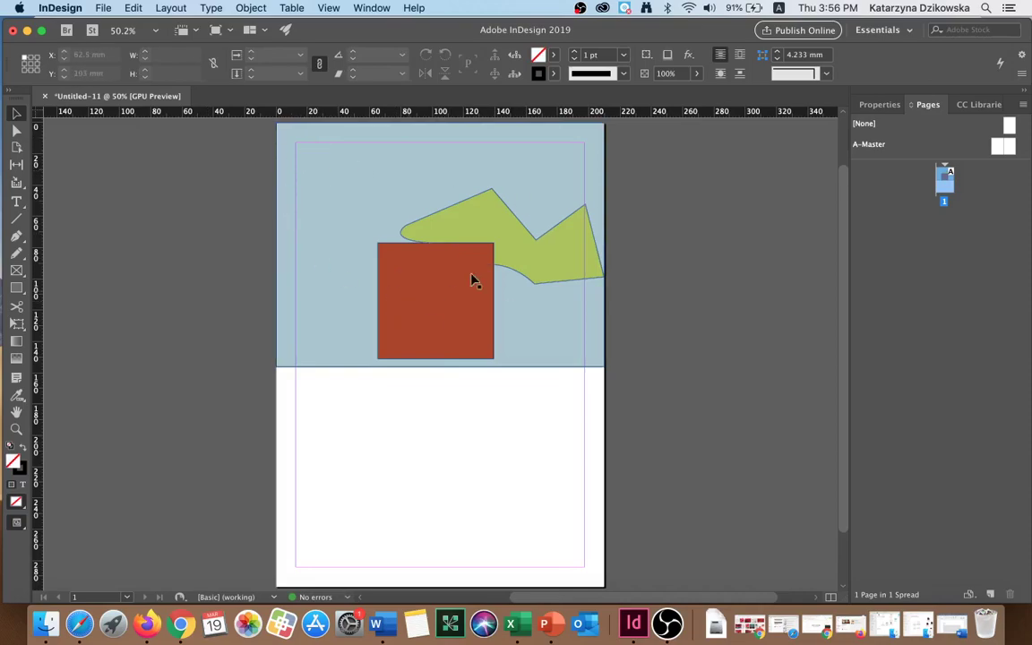
left_click(292, 179)
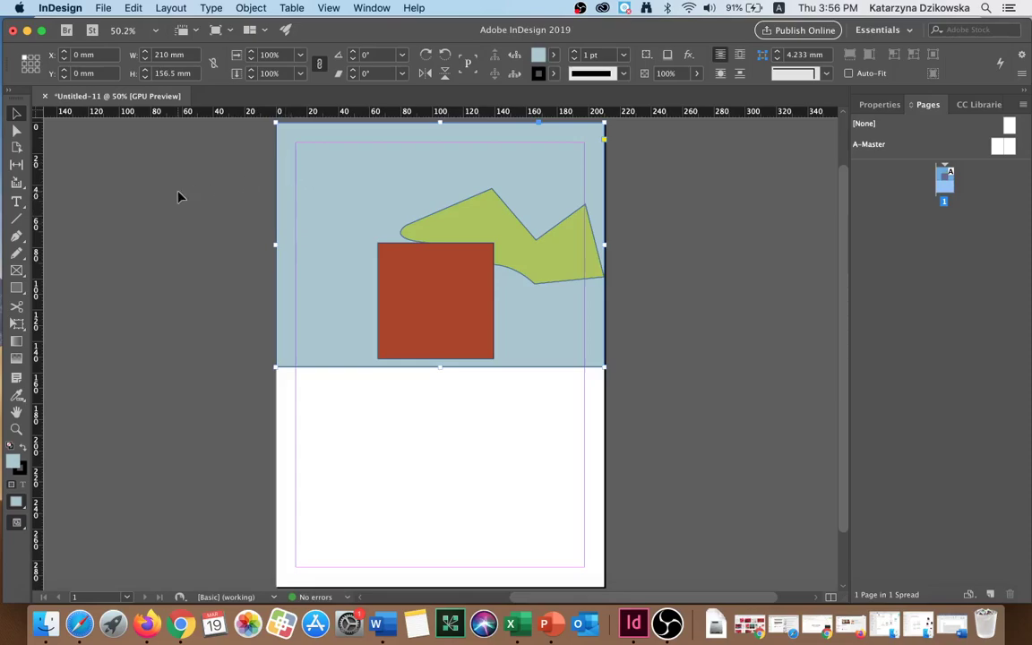
left_click_drag(296, 213, 194, 237)
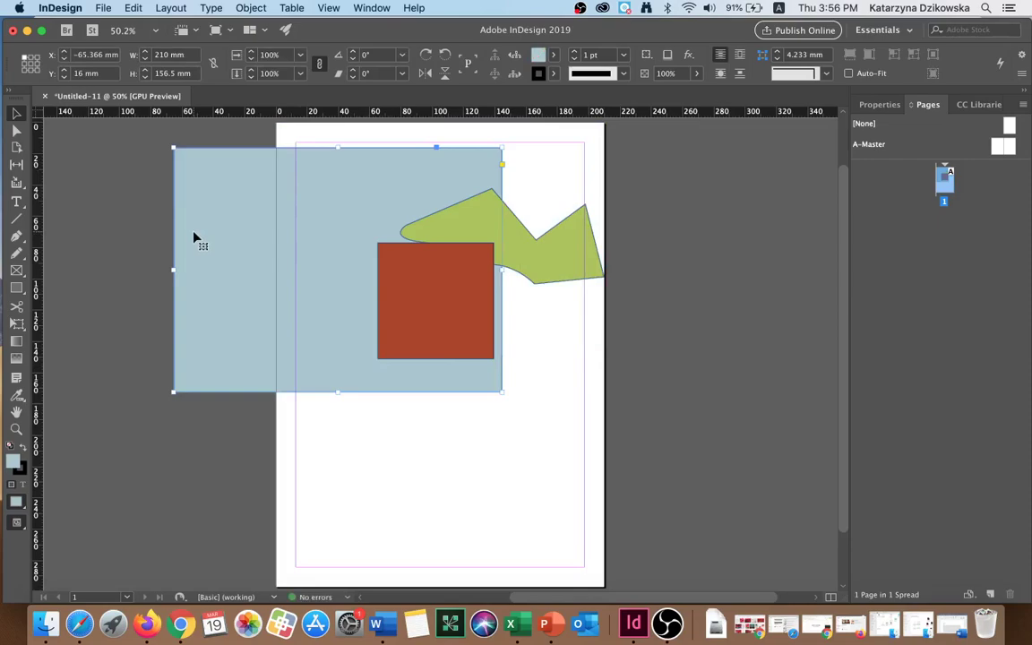
key("super+z")
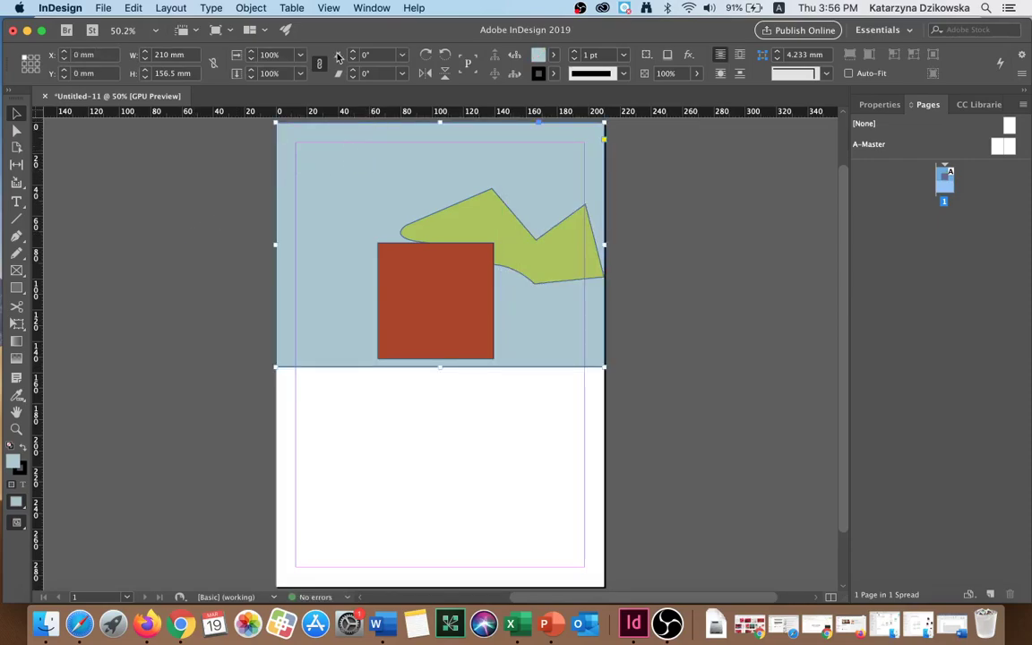
Open the Layers panel and lock the light-blue background rectangle.
left_click(370, 9)
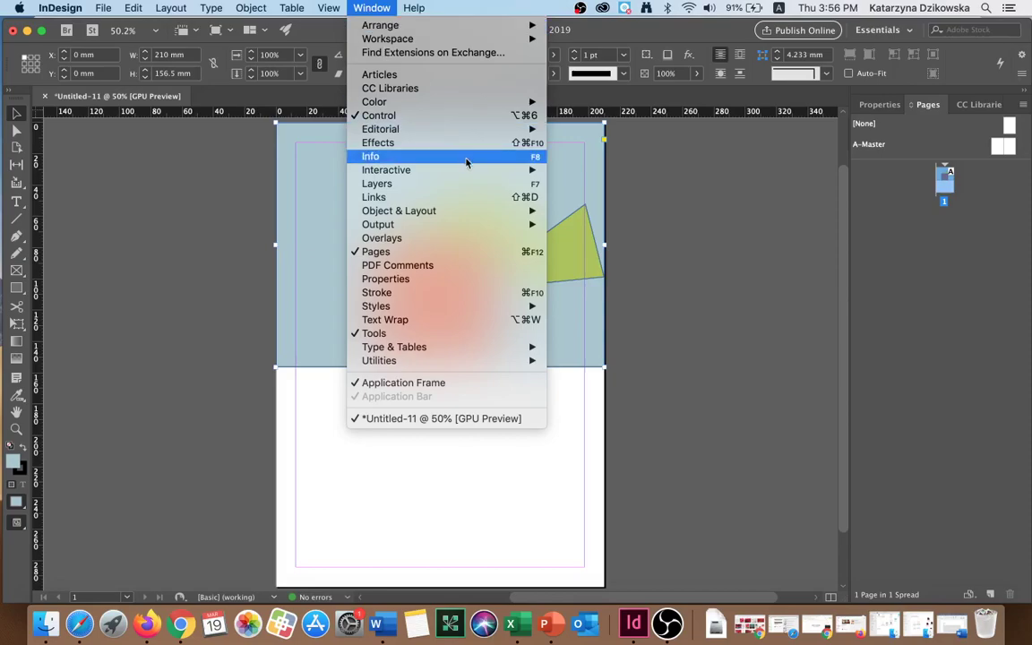
left_click(464, 185)
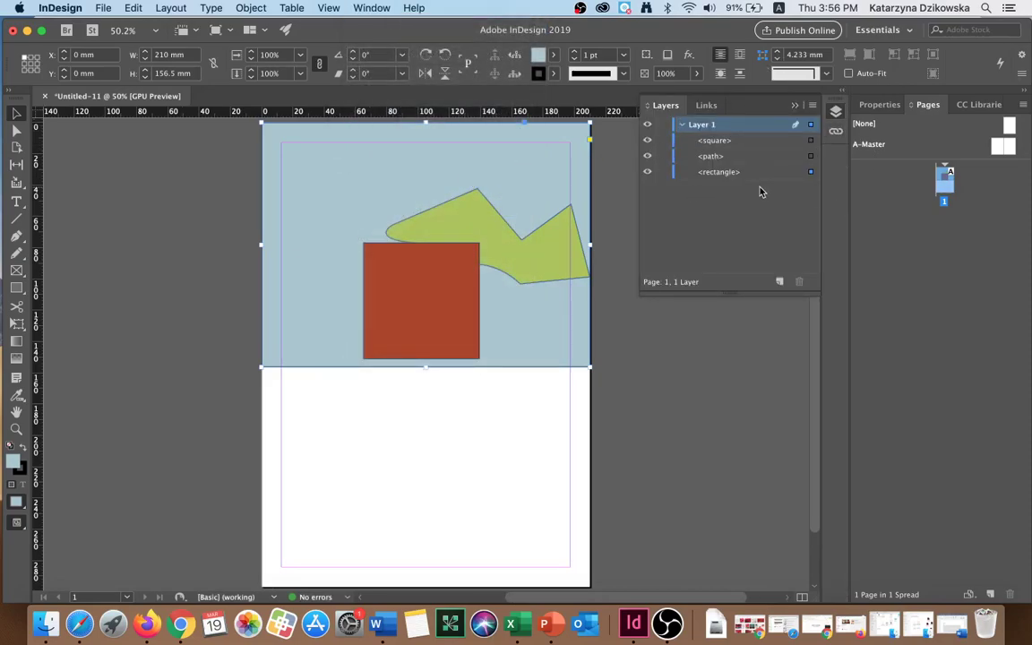
left_click(405, 320)
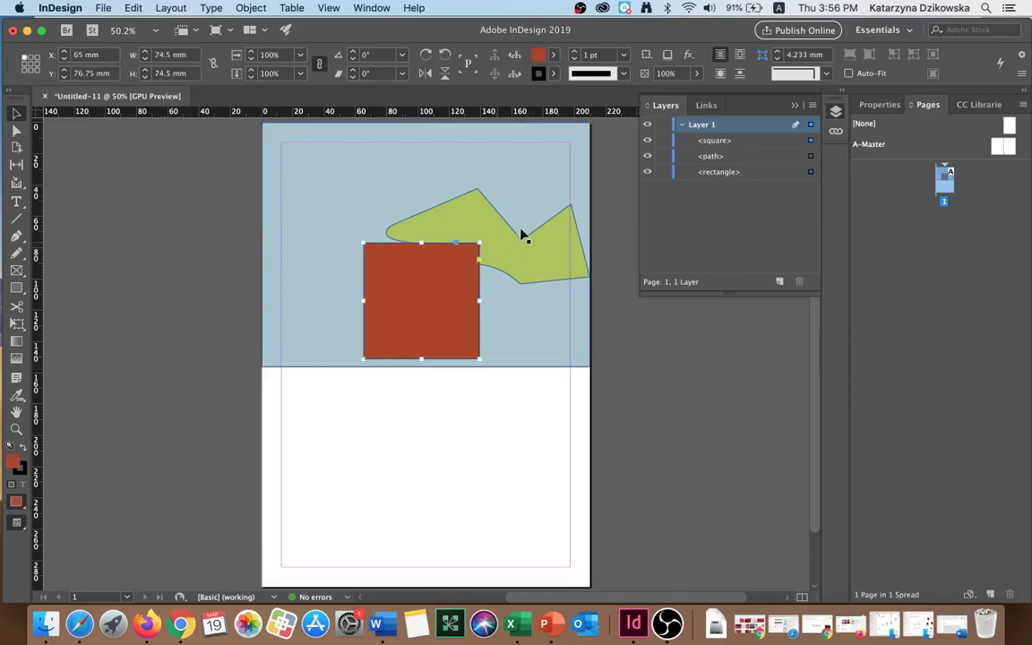
left_click(555, 246)
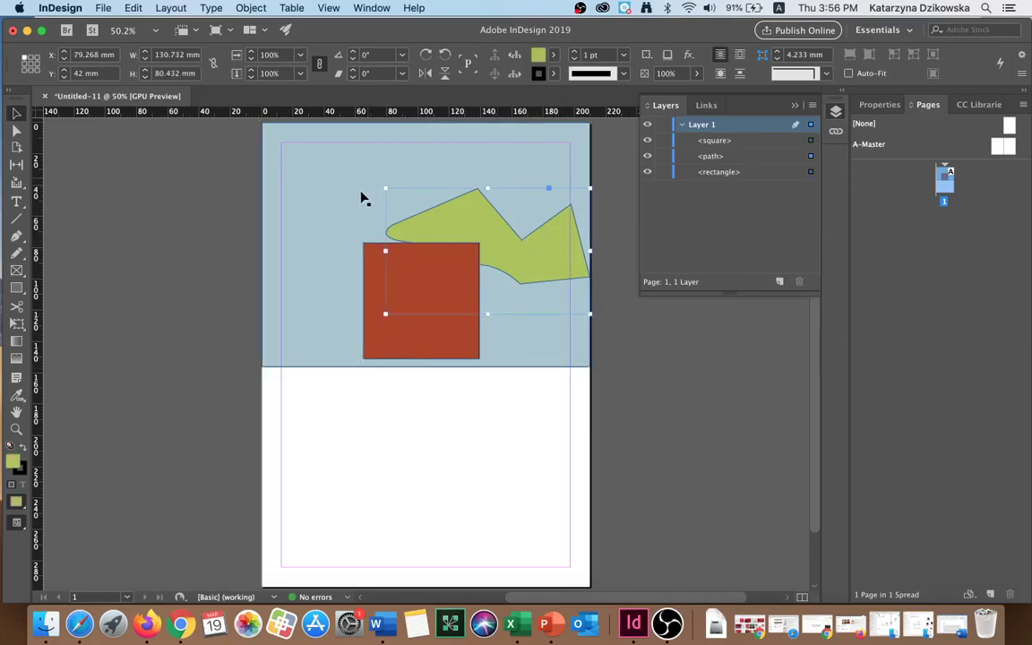
left_click(387, 336)
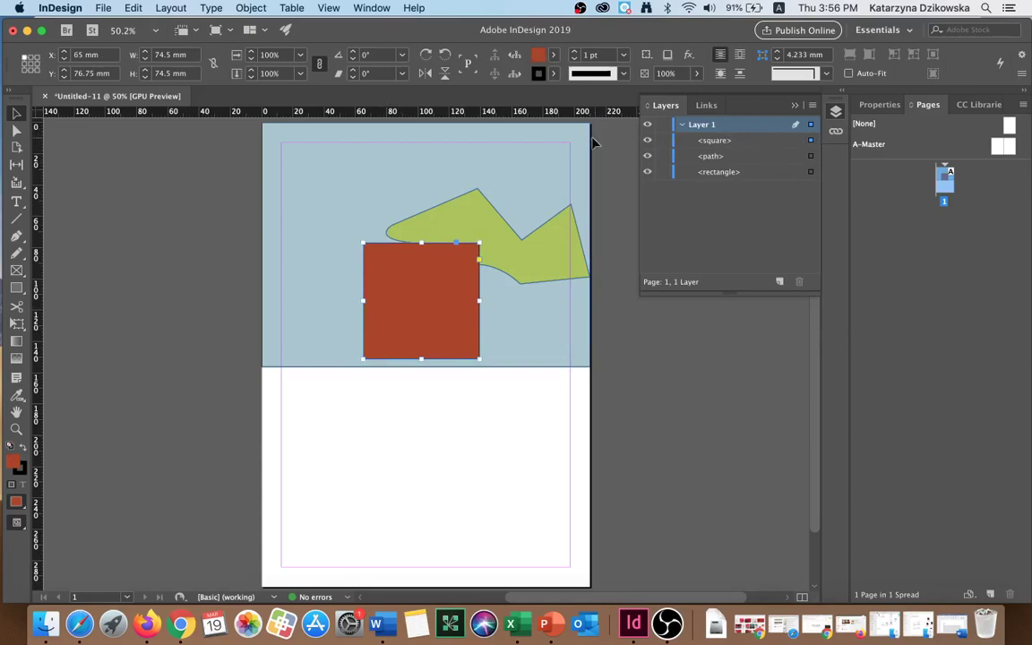
left_click(317, 201)
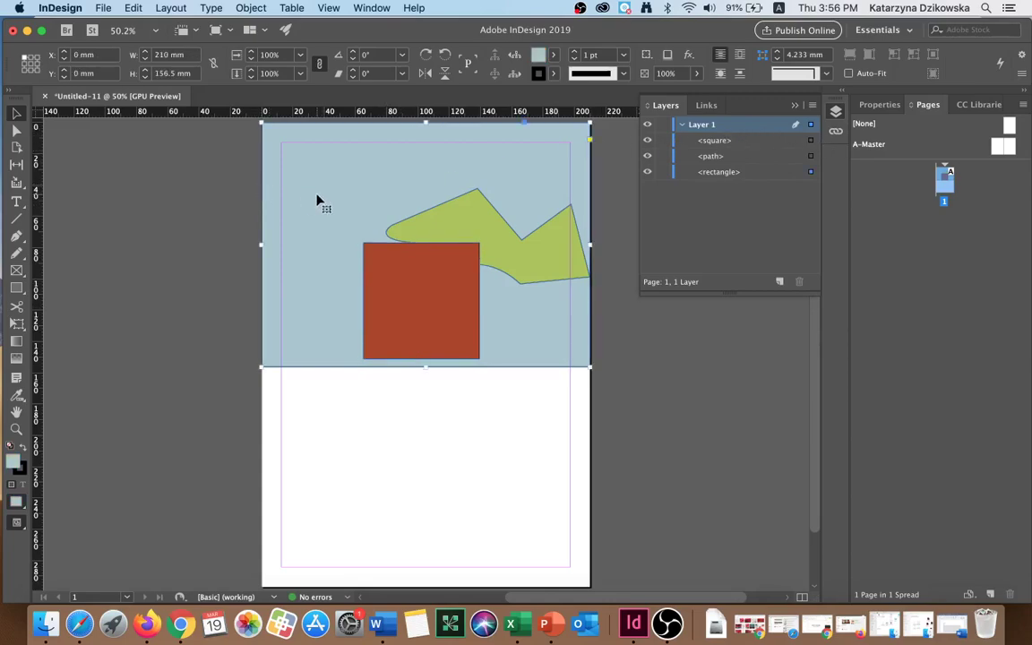
left_click(664, 172)
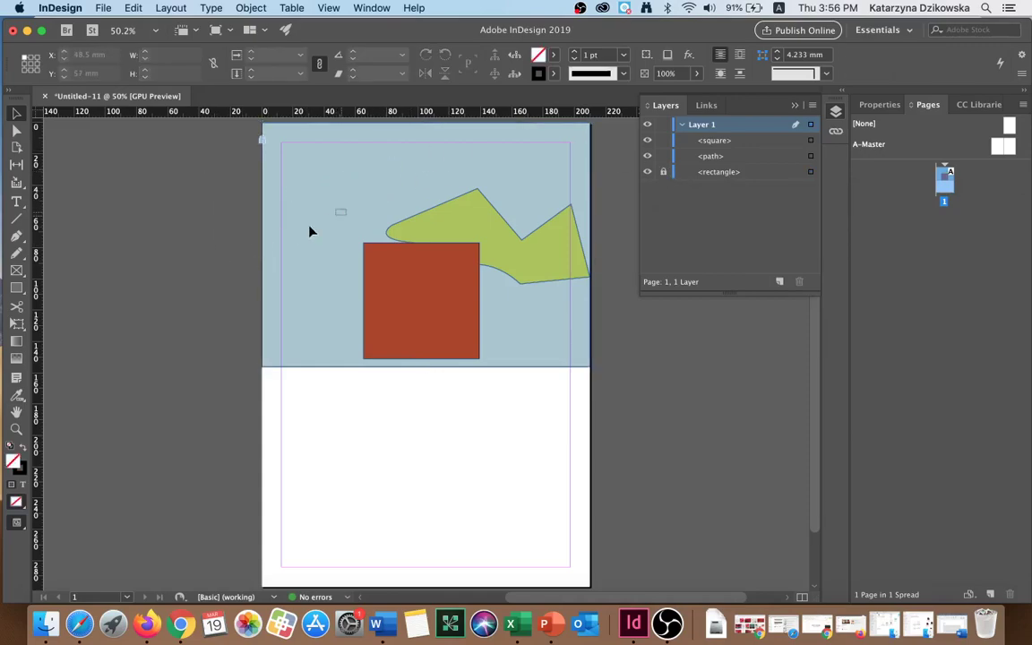
Move the red square and green shape higher up and to the left on the page.
left_click_drag(415, 295, 313, 262)
left_click(468, 216)
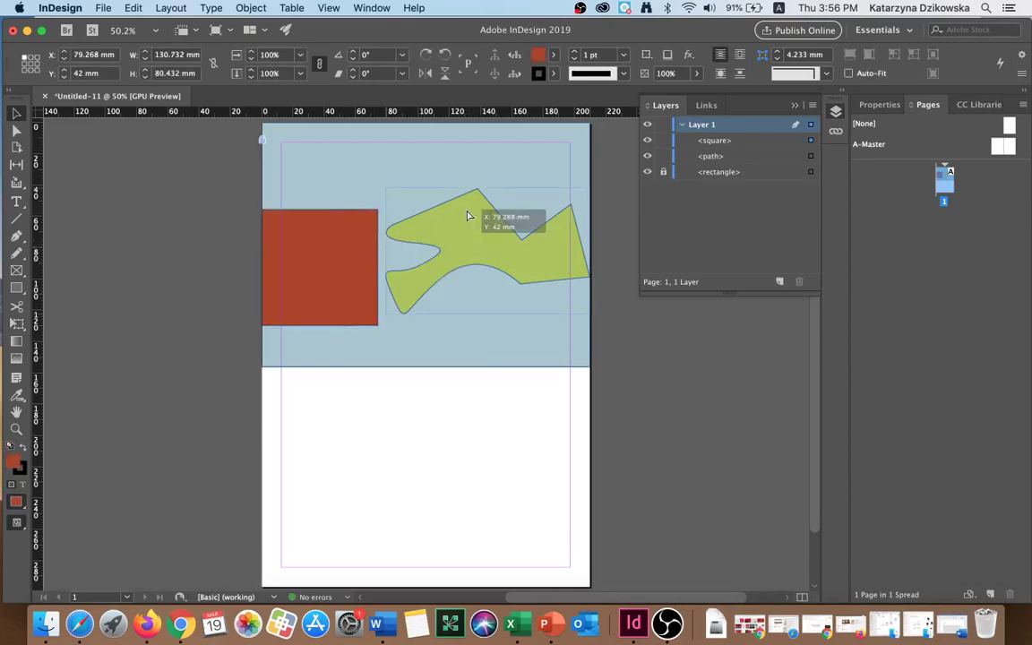
left_click_drag(468, 216, 450, 166)
left_click_drag(329, 269, 408, 266)
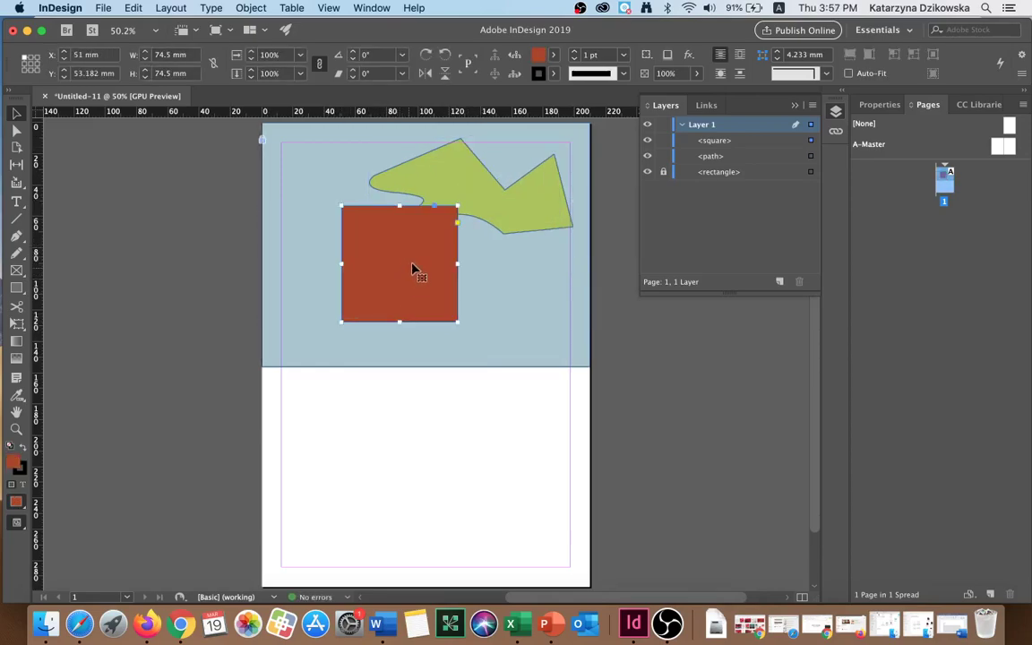
Unlock the background rectangle, nudge it slightly, and lock it again.
left_click(663, 173)
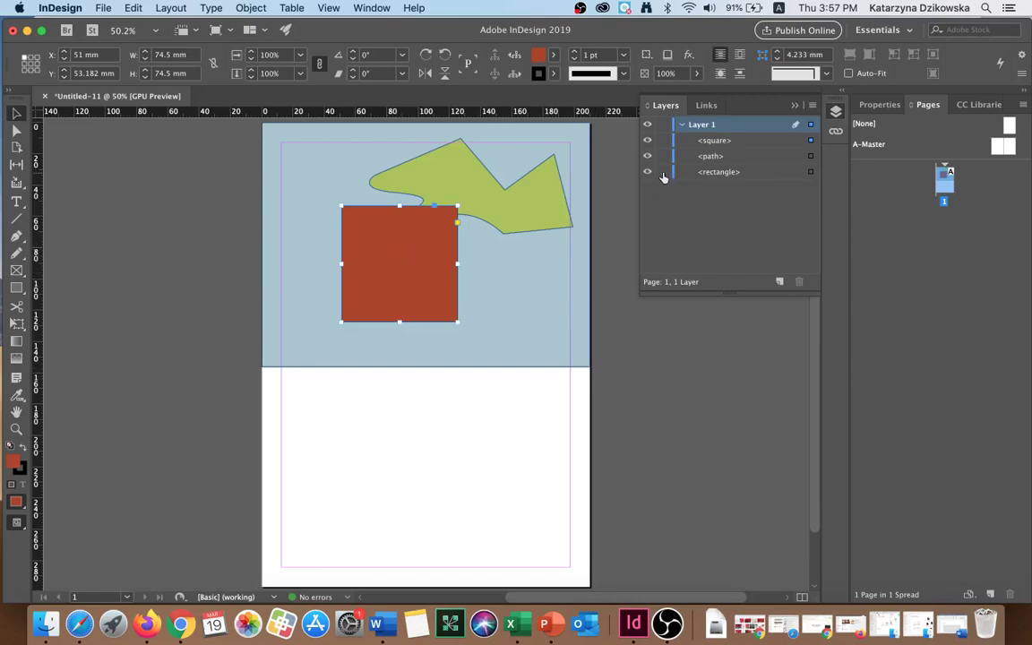
left_click(527, 339)
mouse_move(527, 339)
left_mouse_down()
mouse_move(528, 378)
mouse_move(532, 326)
left_mouse_up()
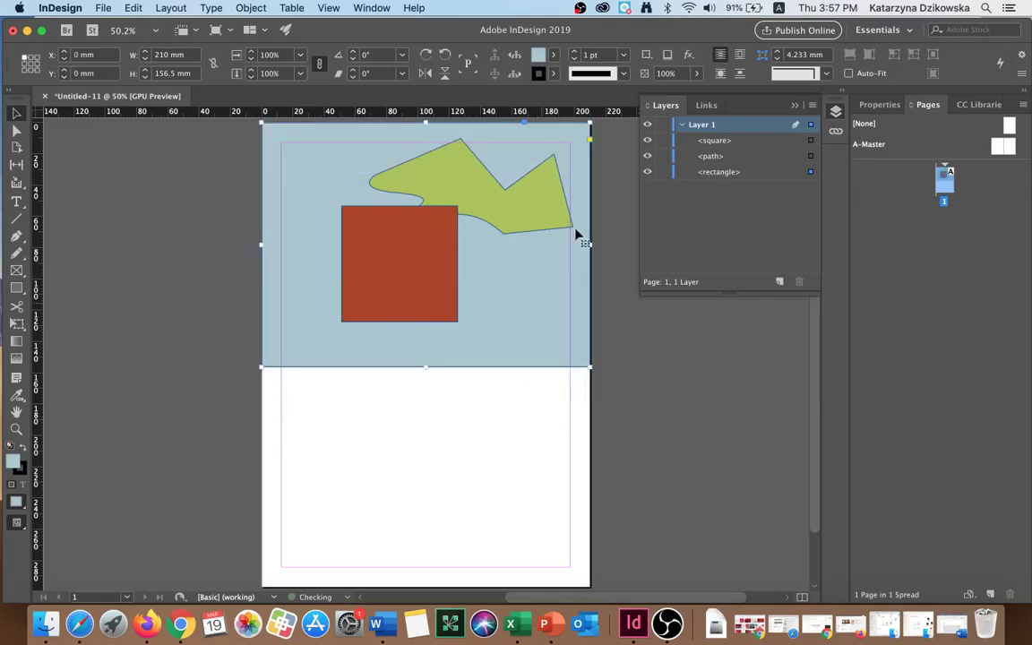
left_click(663, 172)
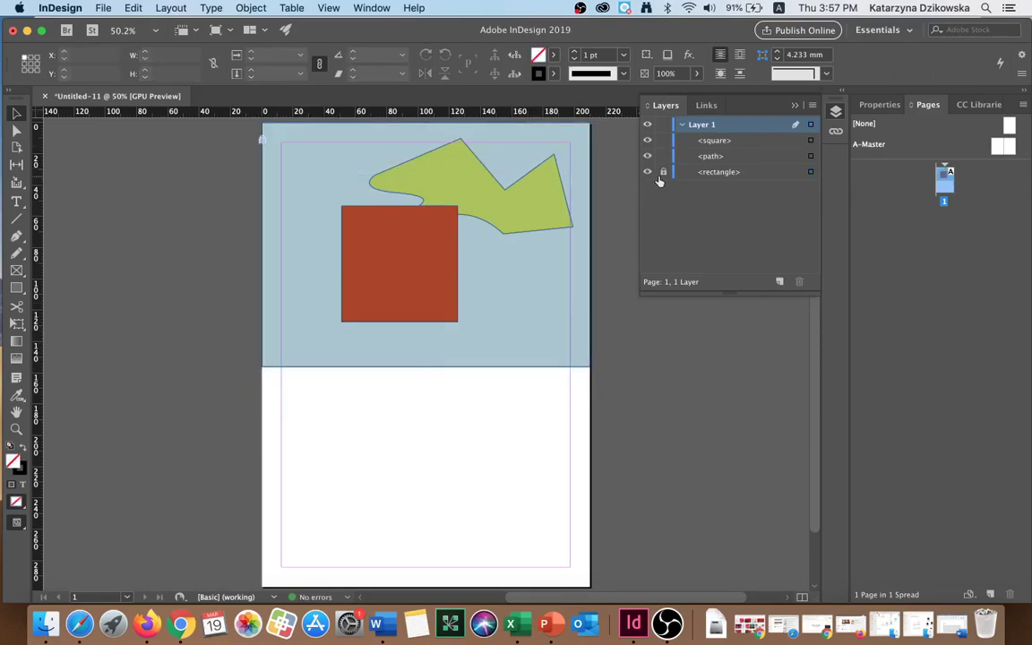
Zoom to actual size on the lower page, then select the opening paragraph in Word's Far Far Away.
left_click(795, 105)
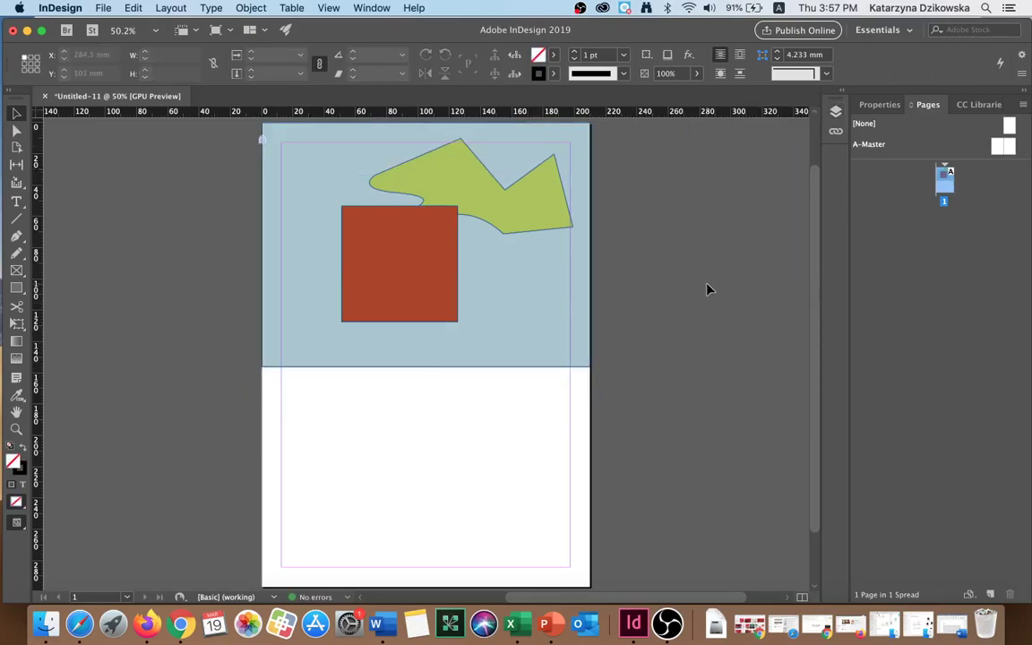
key("super+equal")
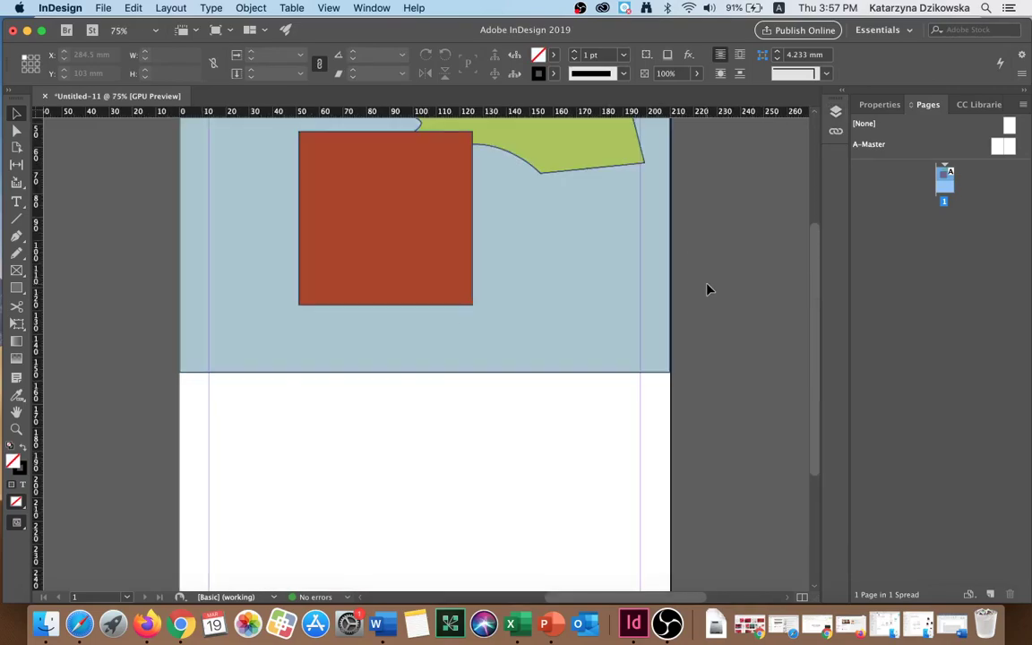
key("super+equal")
scroll(507, 295, "down", 10)
scroll(506, 298, "up", 8)
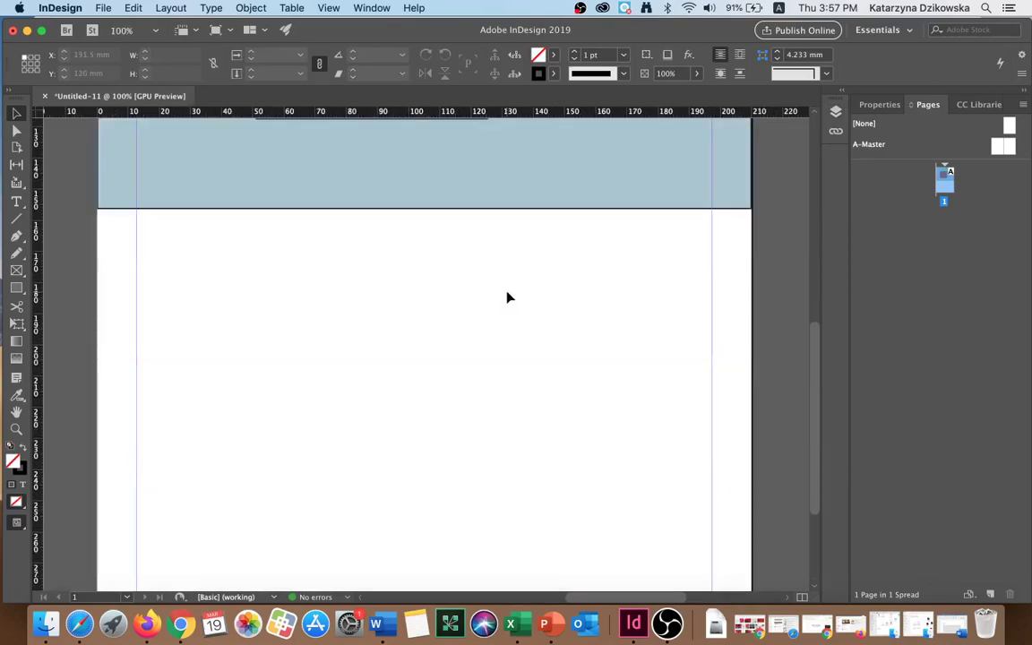
scroll(508, 298, "down", 3)
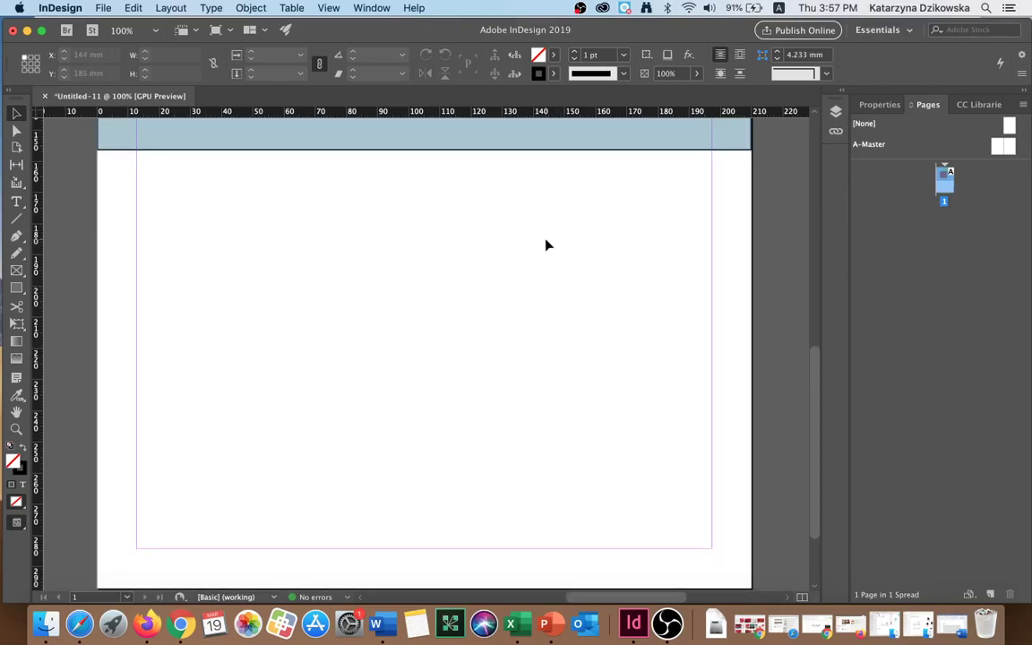
left_click(952, 624)
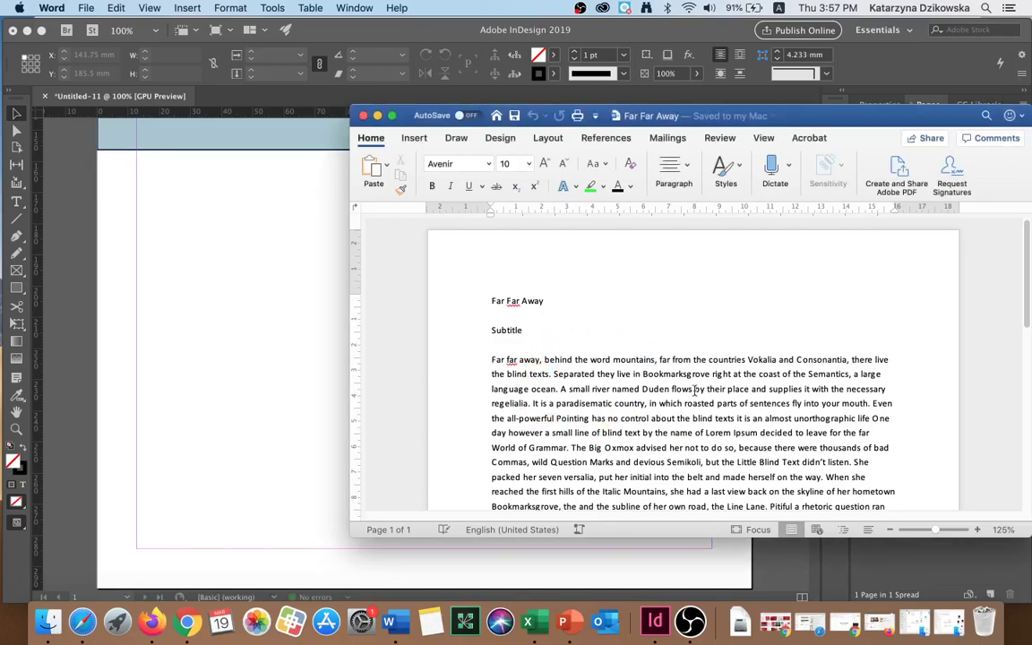
left_click_drag(491, 359, 825, 482)
key("super+c")
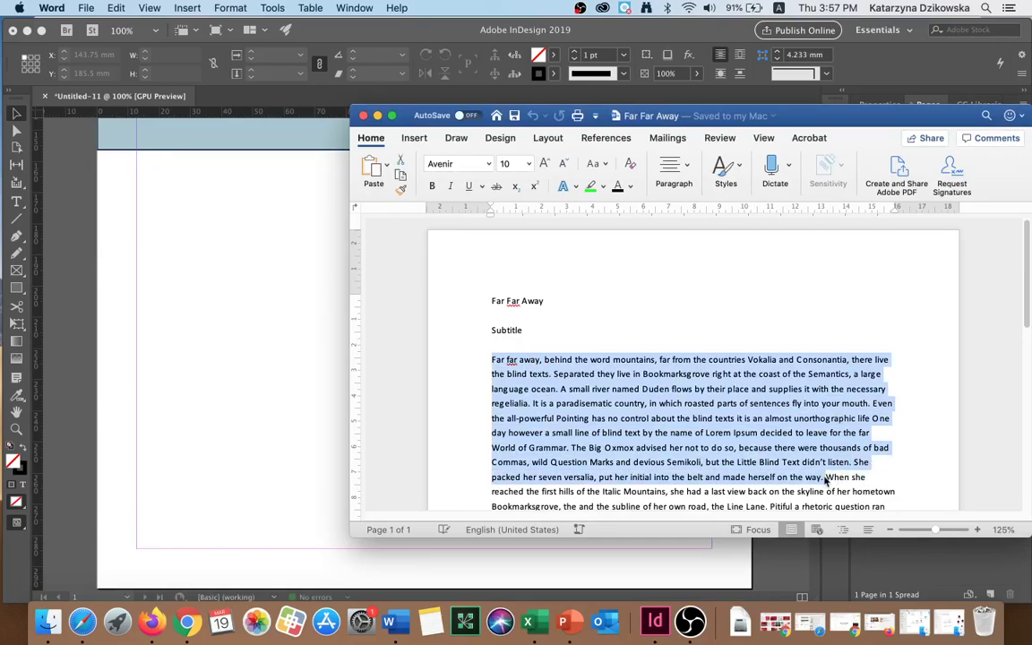
Draw a text frame across the lower page and paste the Far Far Away paragraph into it.
left_click(224, 211)
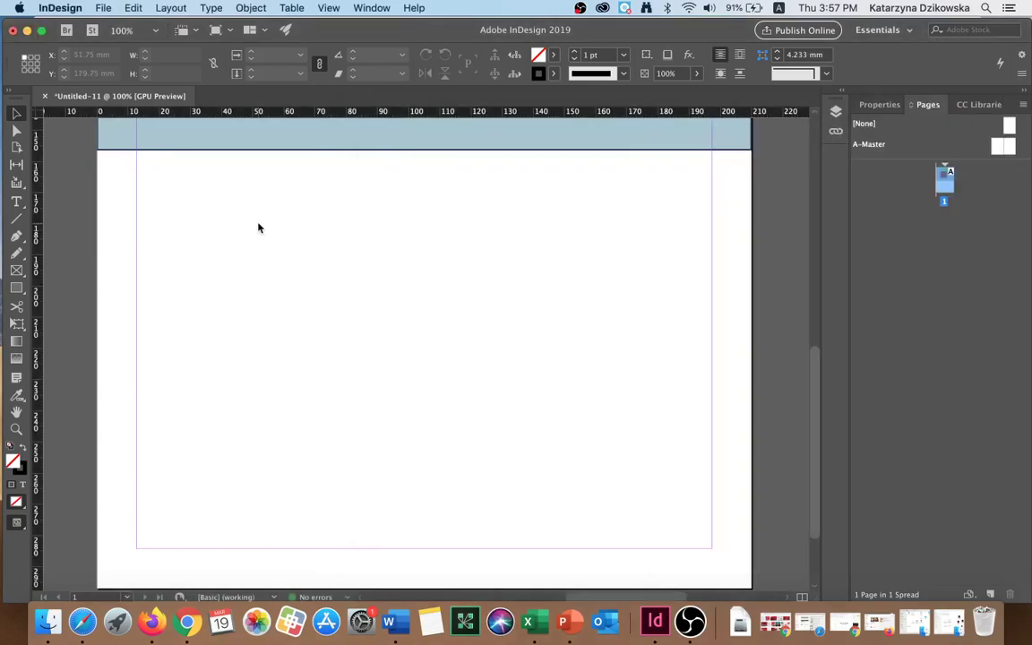
left_click(16, 201)
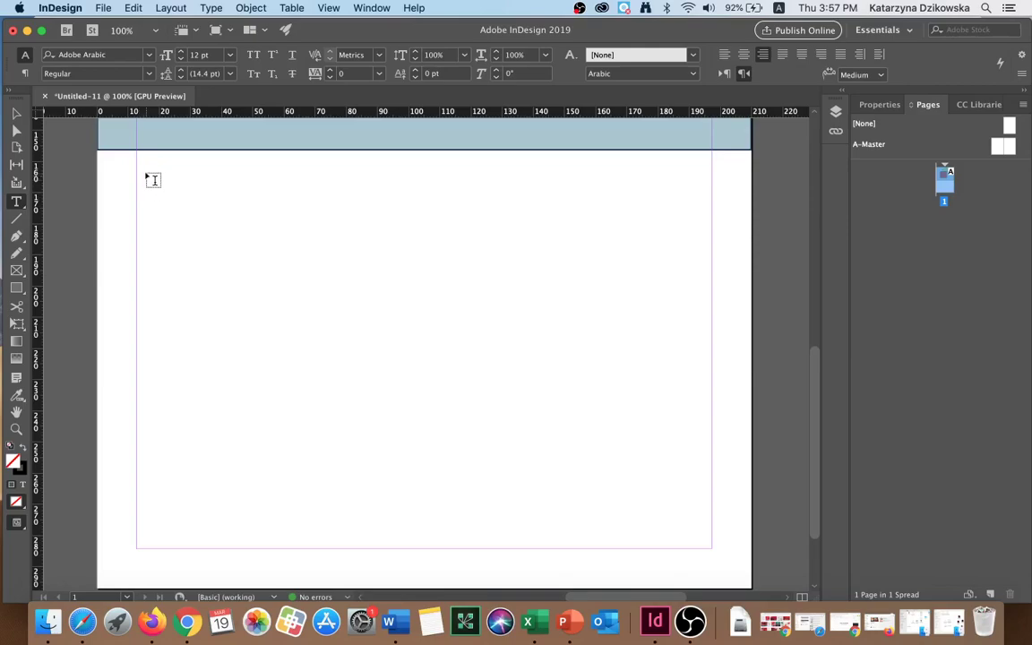
left_click_drag(143, 168, 706, 539)
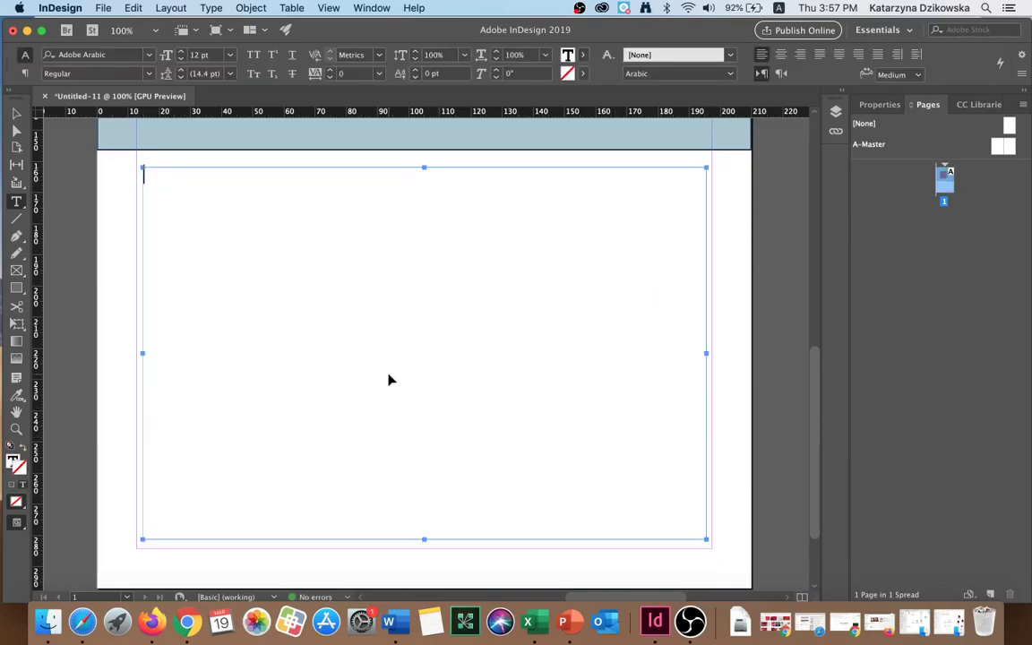
key("super+v")
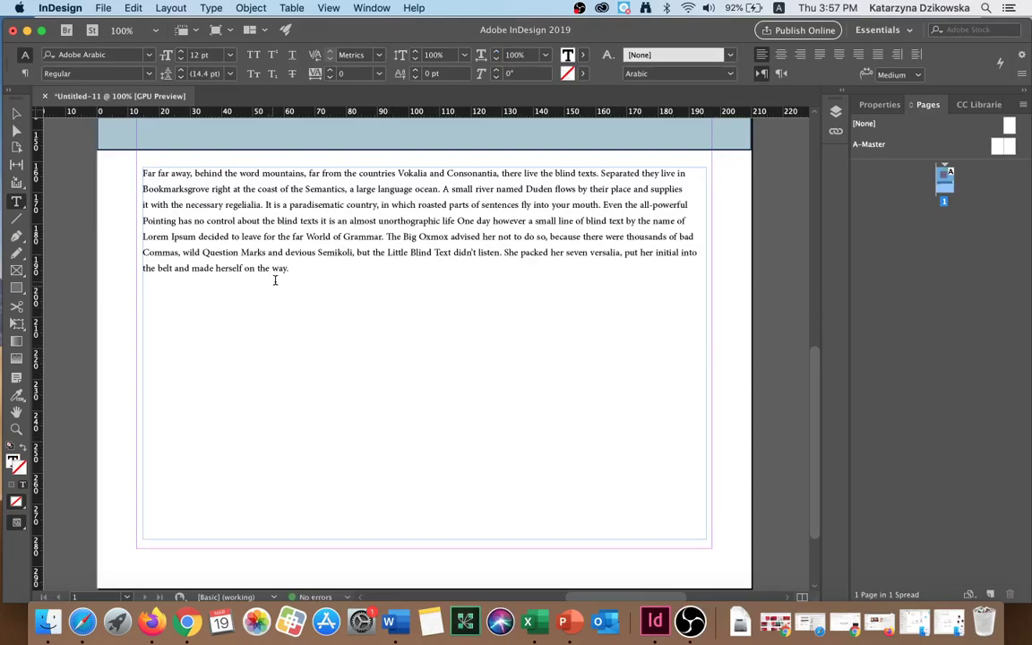
Set the pasted paragraph's font size to 22 pt.
left_click_drag(304, 267, 117, 150)
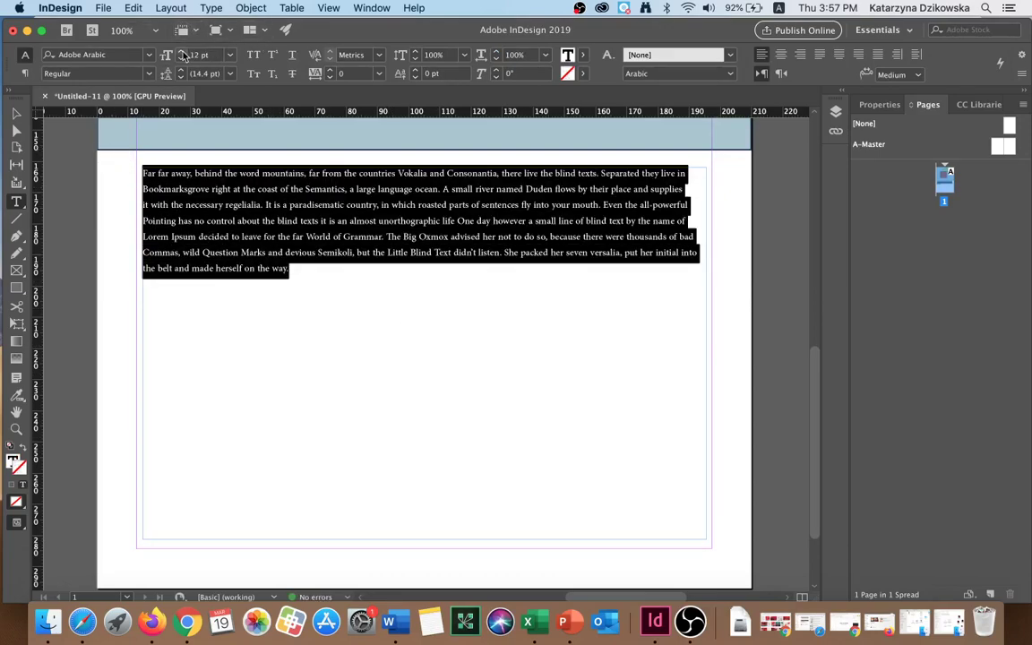
left_click(230, 55)
left_click(210, 213)
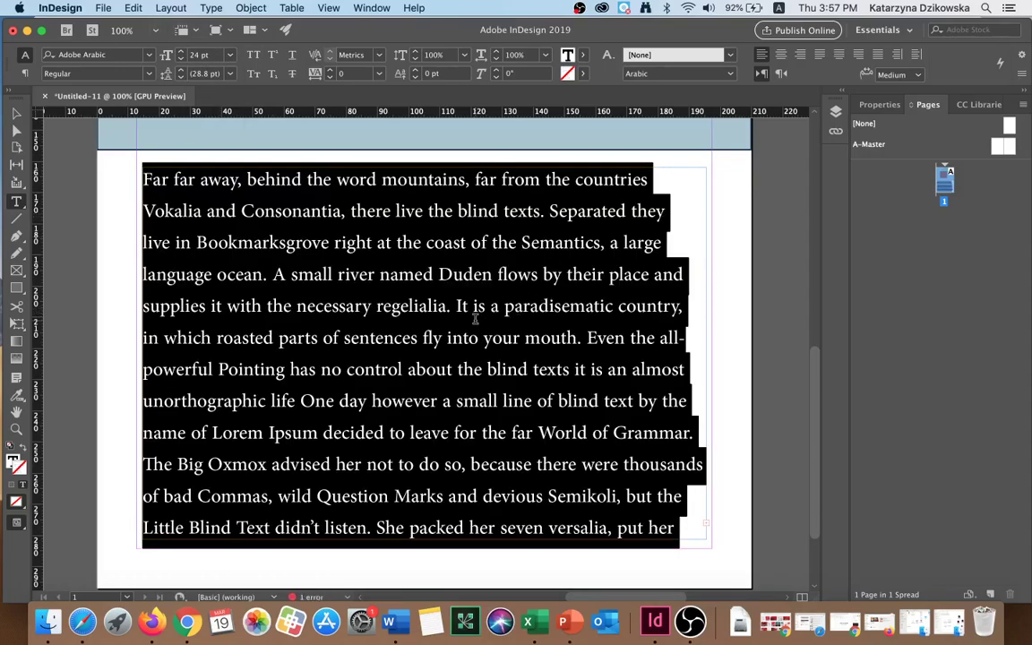
left_click(180, 58)
left_click(181, 59)
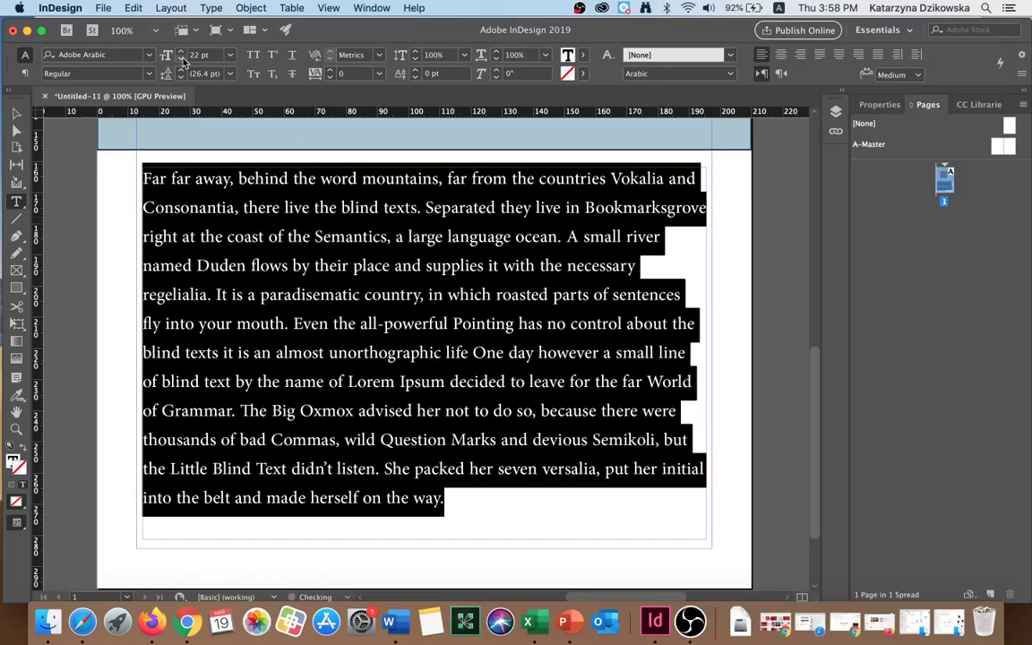
left_click(678, 290)
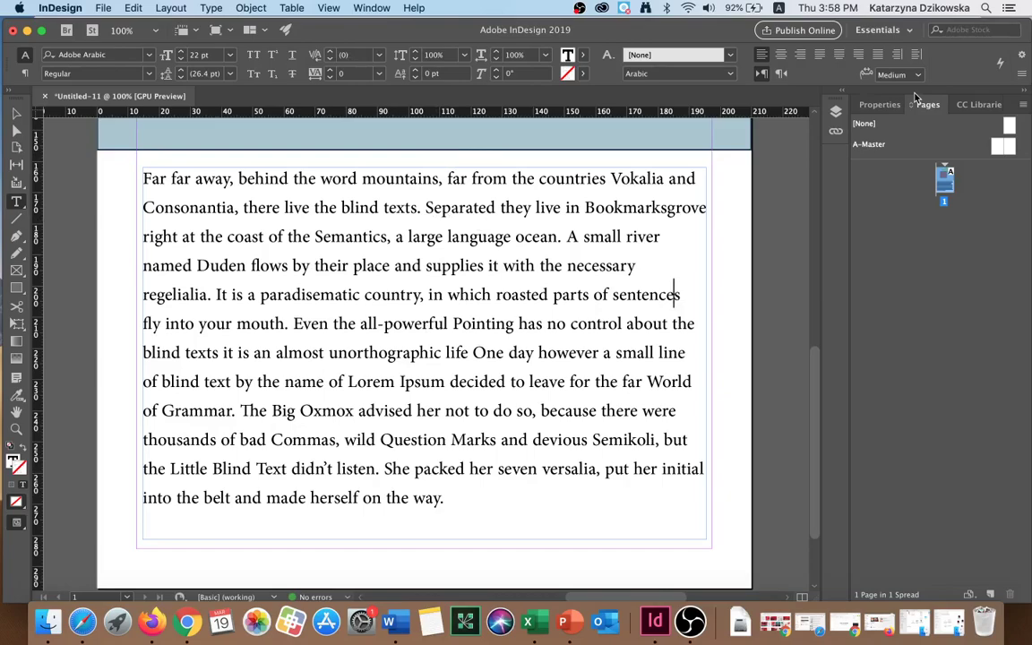
left_click_drag(481, 502, 18, 116)
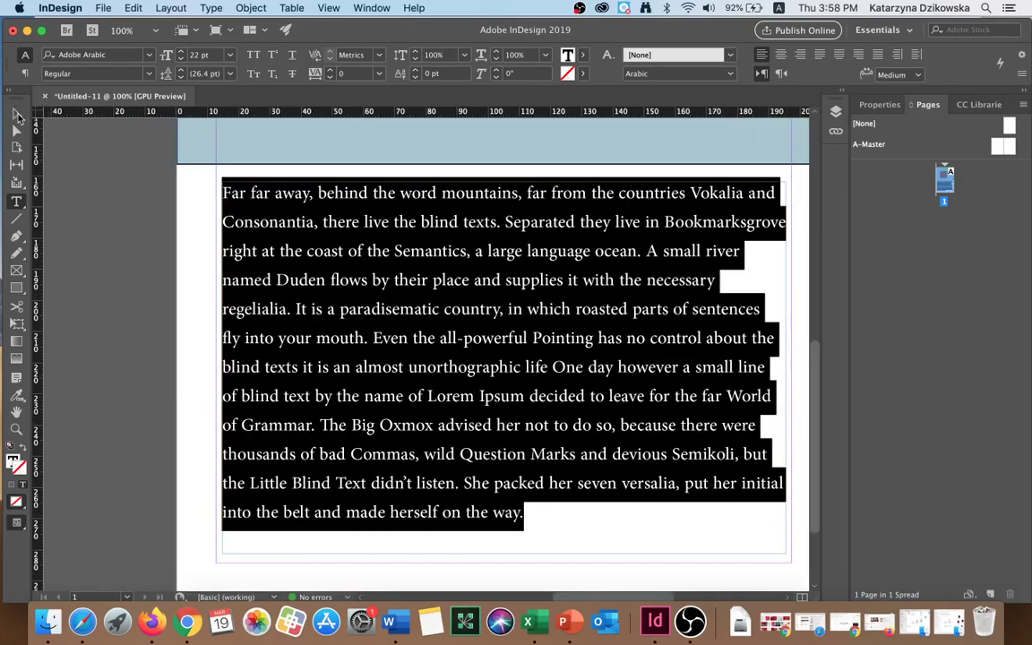
scroll(526, 536, "right", 3)
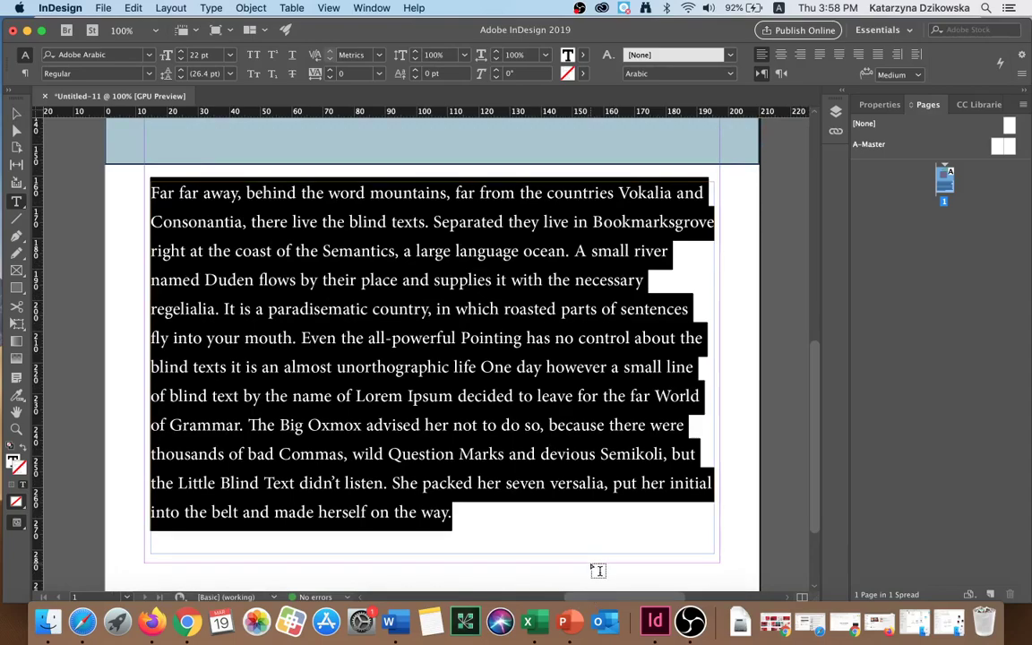
Switch the paragraph's language to English: USA so words like Bookmarks-grove hyphenate.
left_click(730, 75)
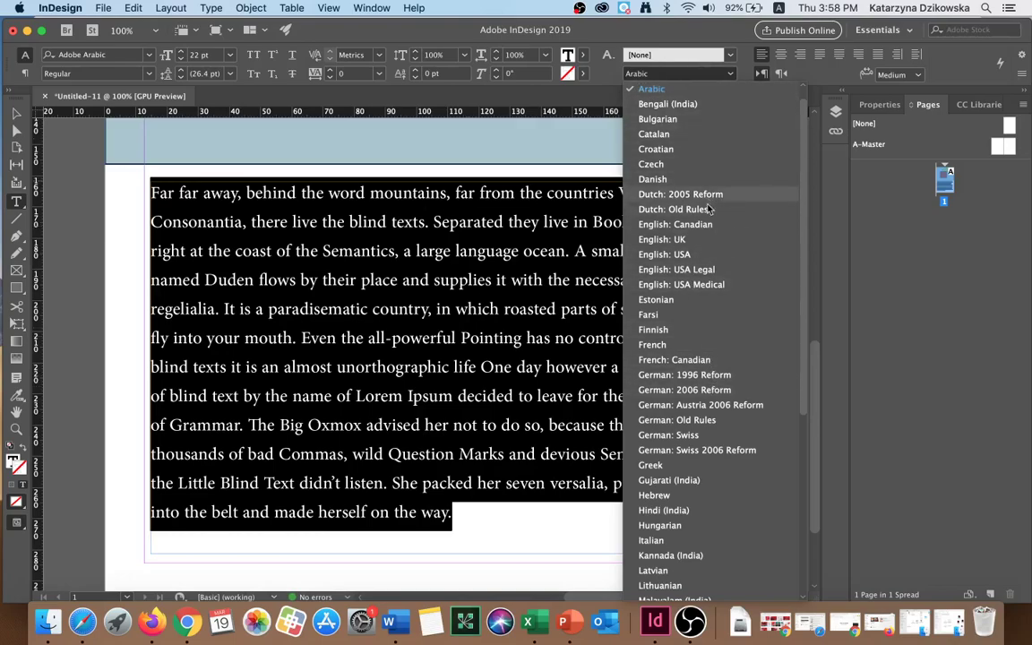
left_click(698, 257)
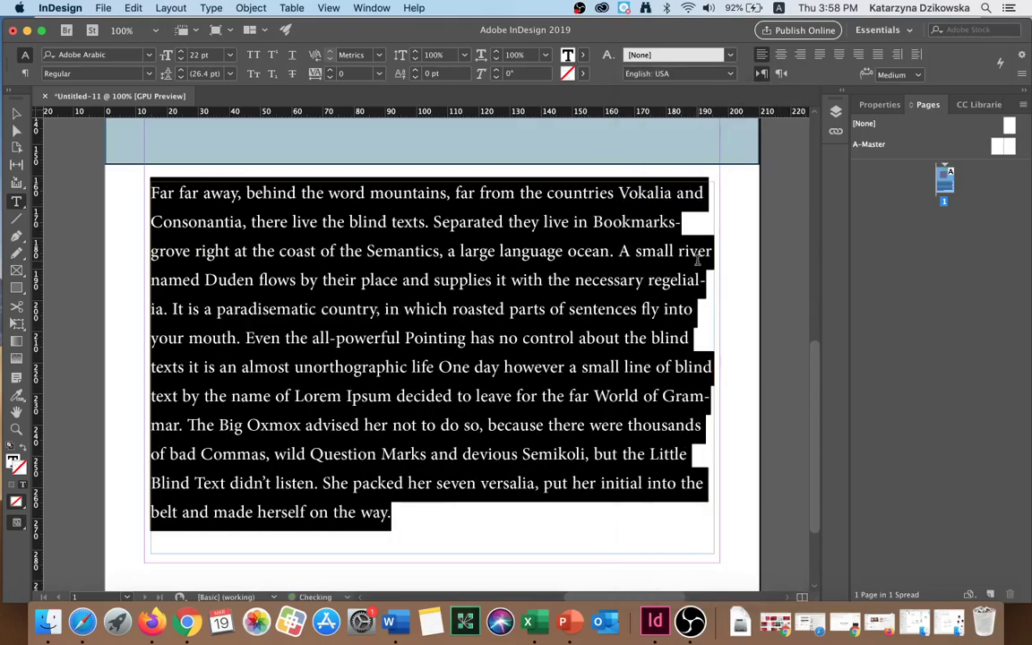
left_click(406, 312)
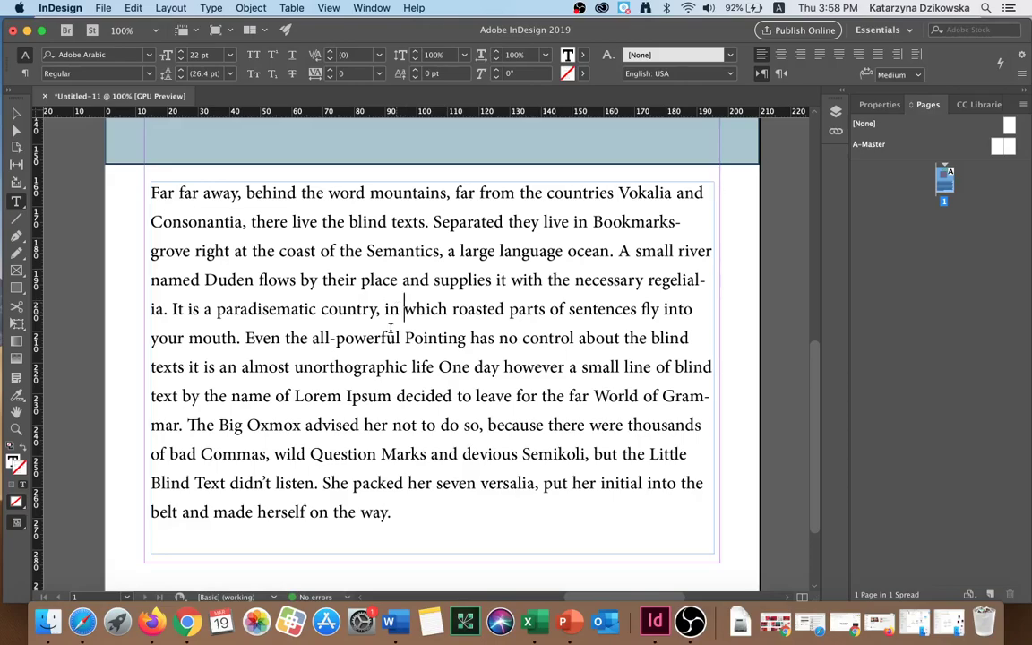
left_click_drag(396, 515, 116, 184)
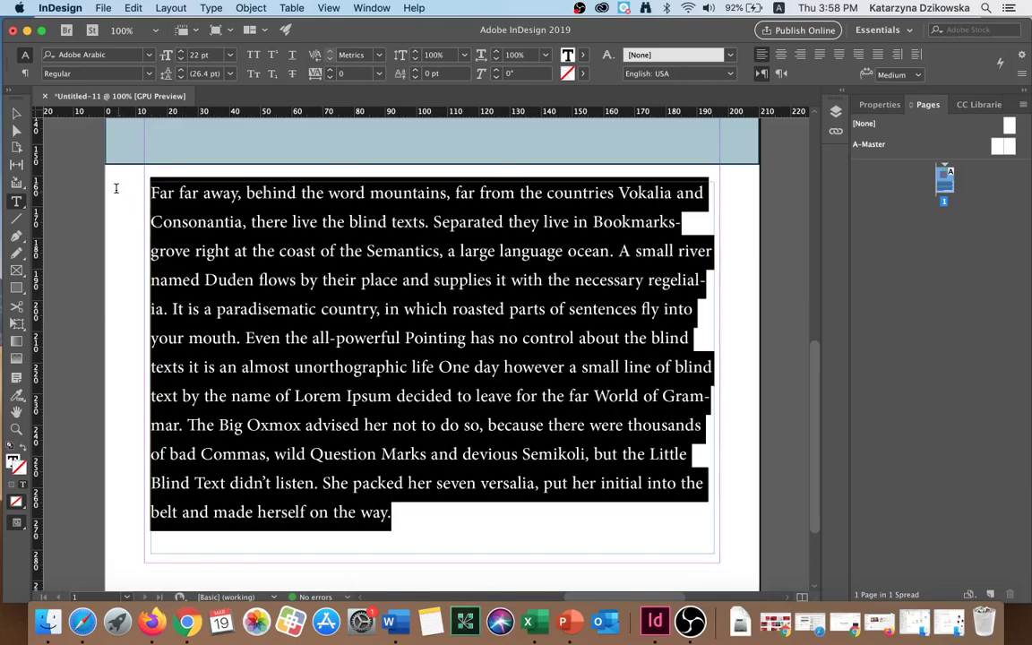
Switch the Control panel from character to paragraph formatting options for the body paragraph.
left_click(408, 306)
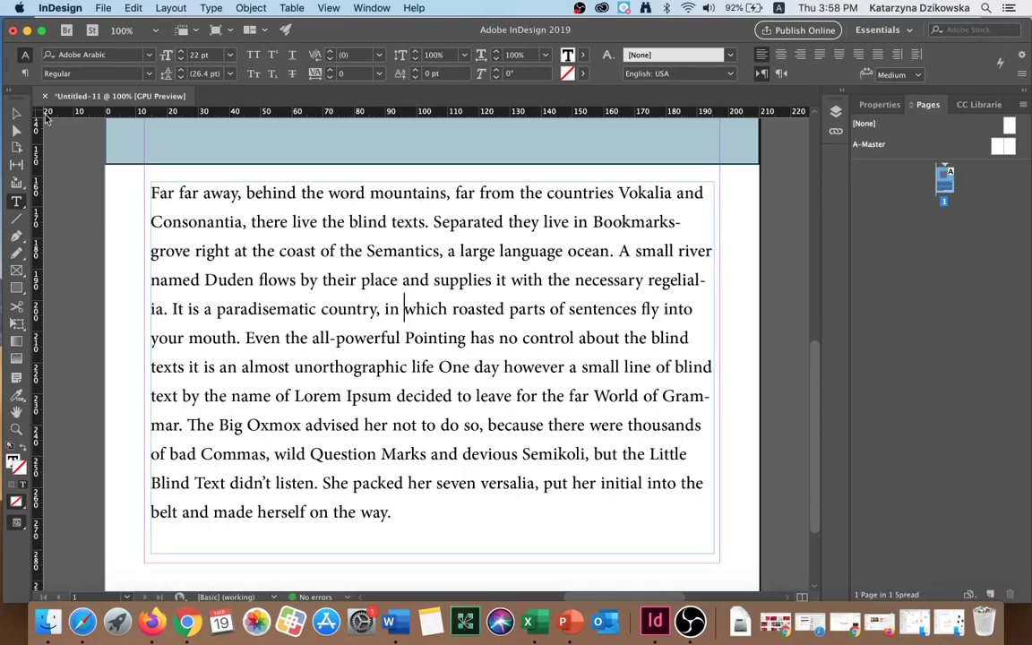
left_click(25, 73)
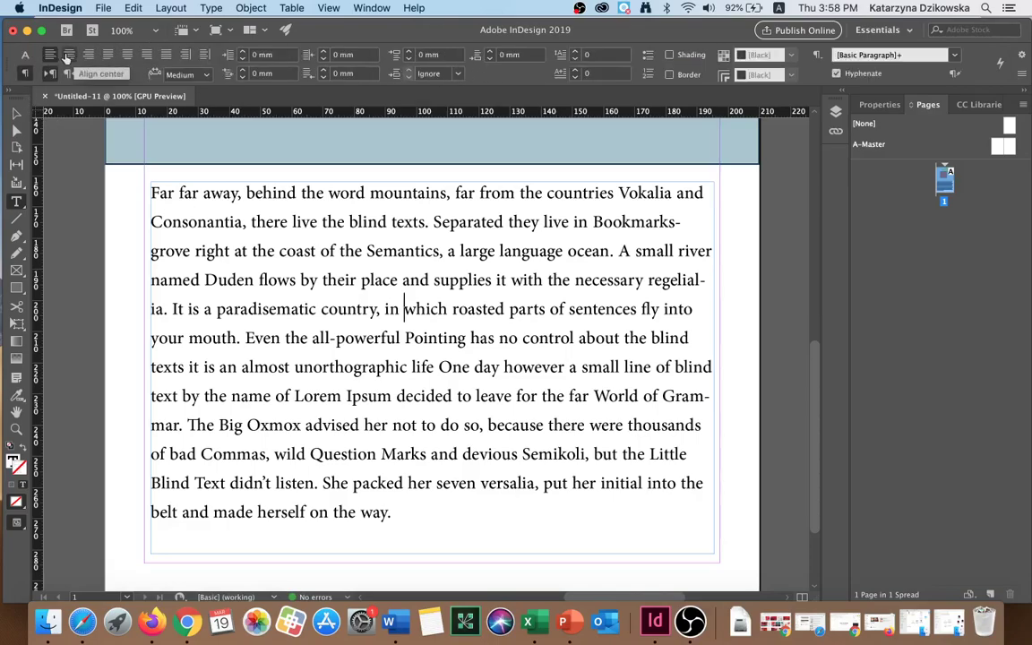
left_click(25, 55)
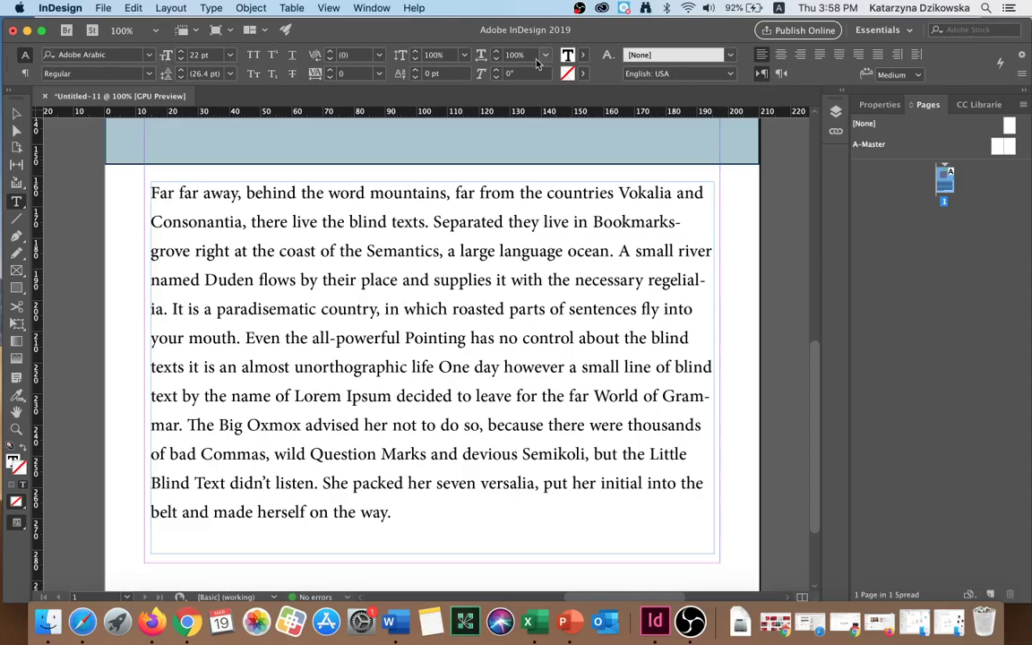
left_click(25, 73)
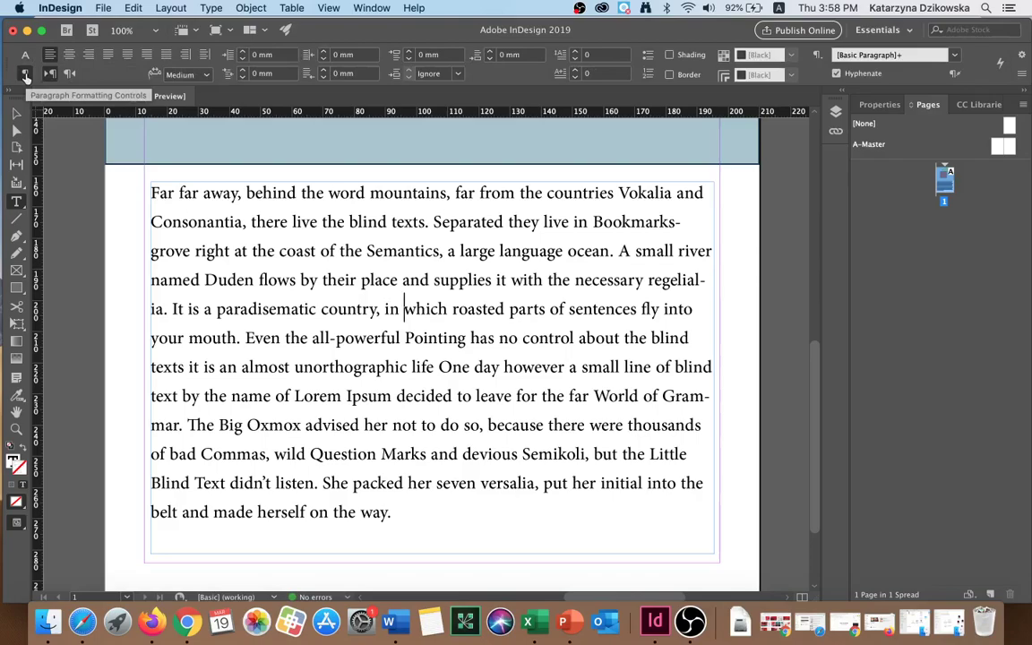
left_click(25, 56)
left_click(25, 73)
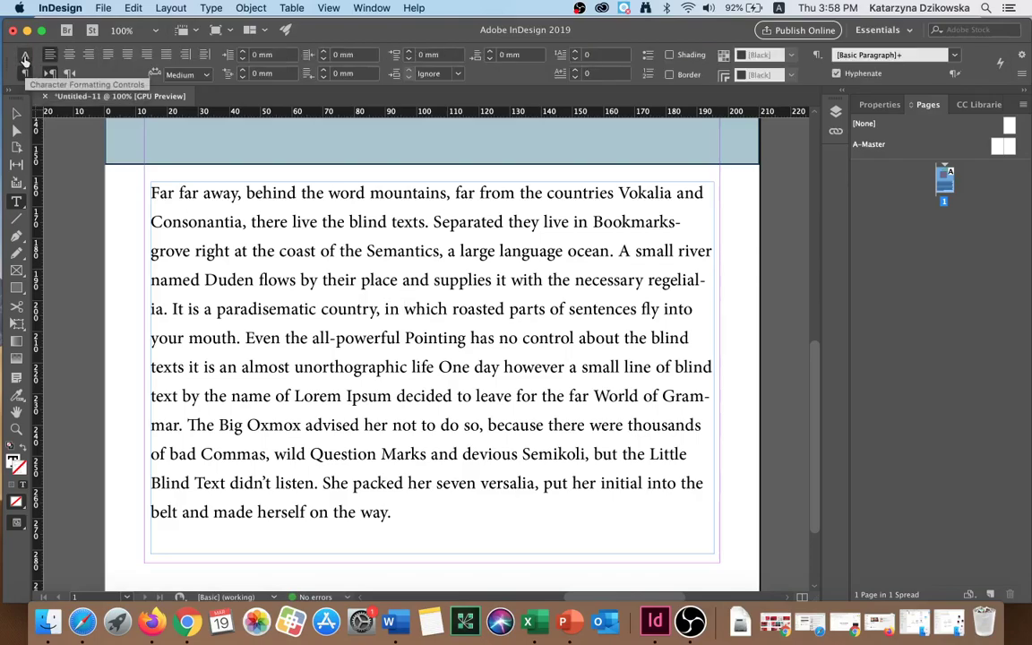
left_click(25, 55)
left_click(25, 74)
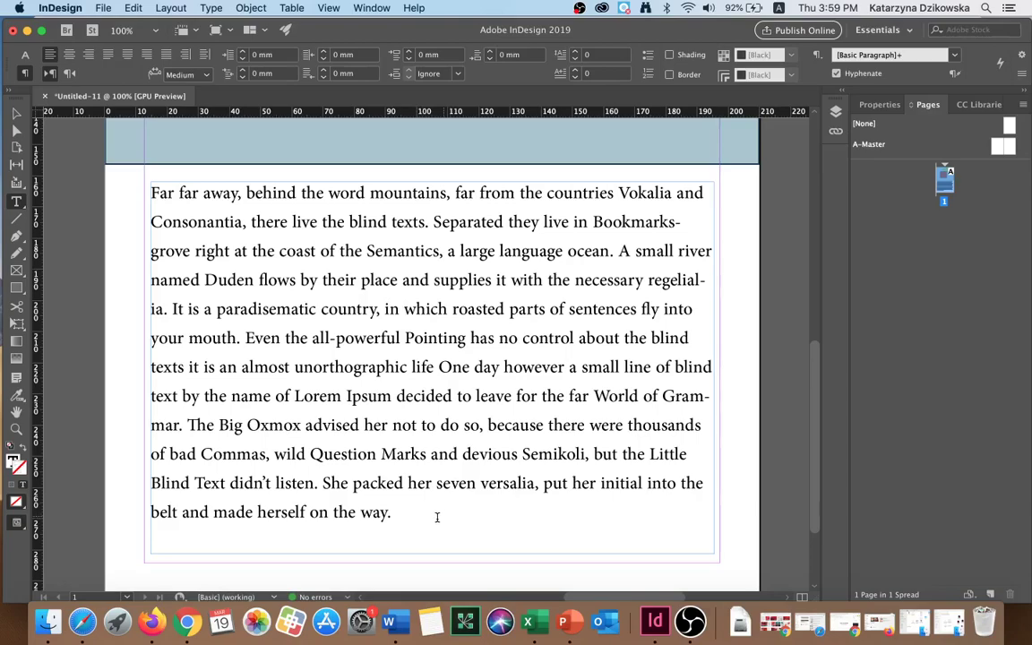
Select the body paragraph and justify all lines, including the last.
left_click_drag(425, 513, 97, 189)
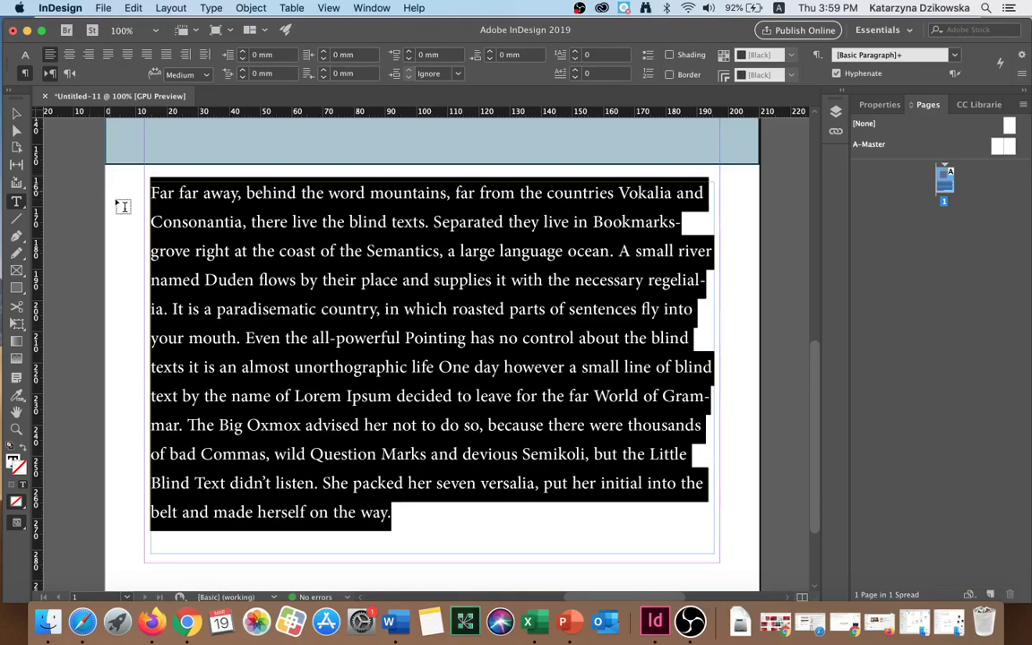
left_click(69, 54)
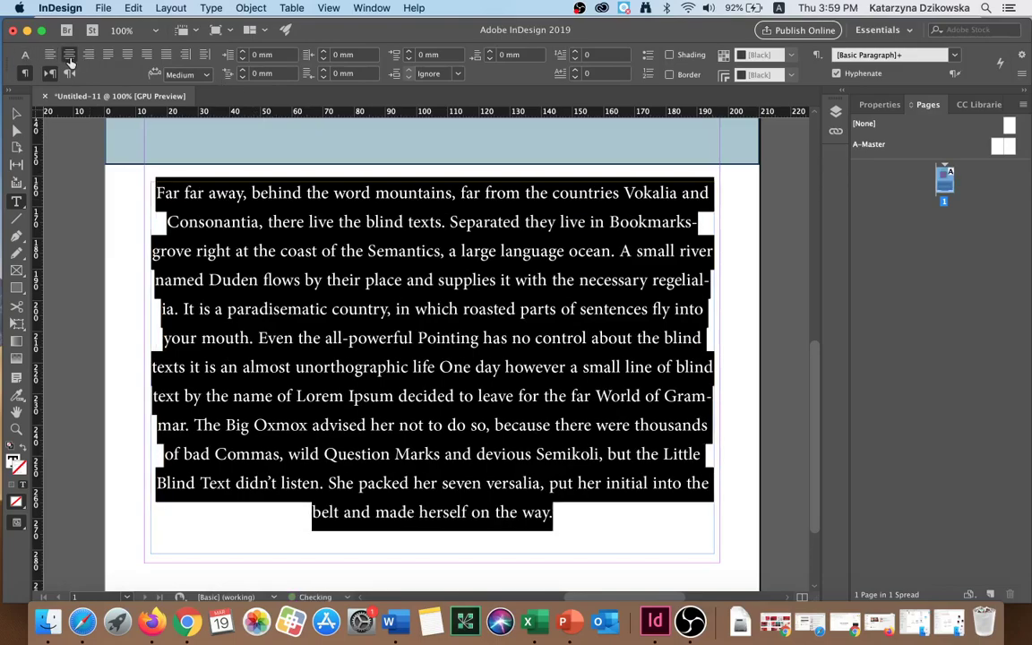
left_click(127, 55)
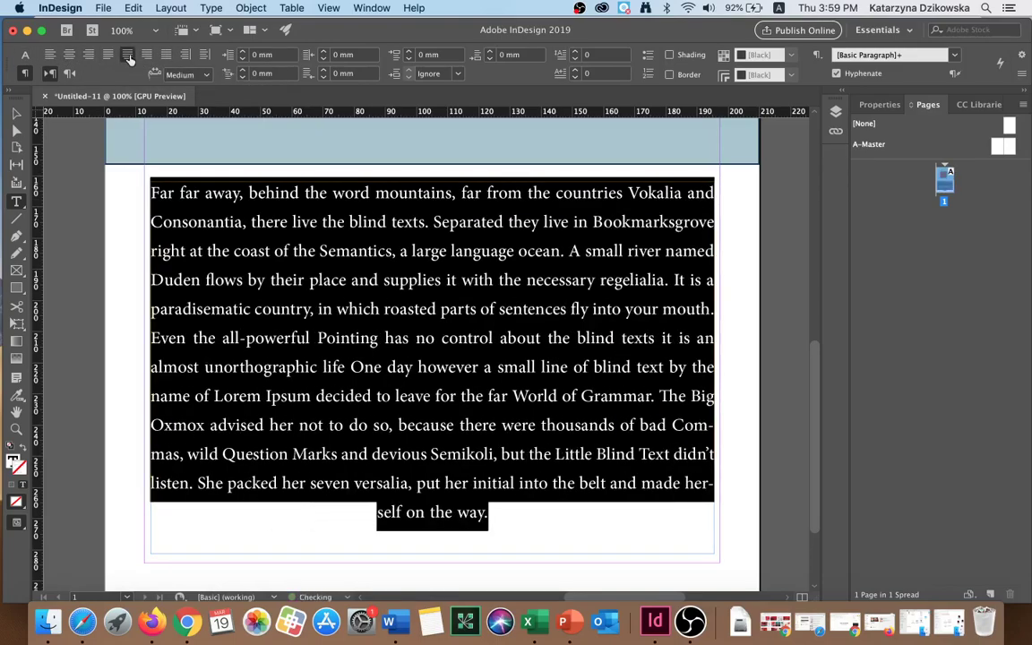
left_click(166, 56)
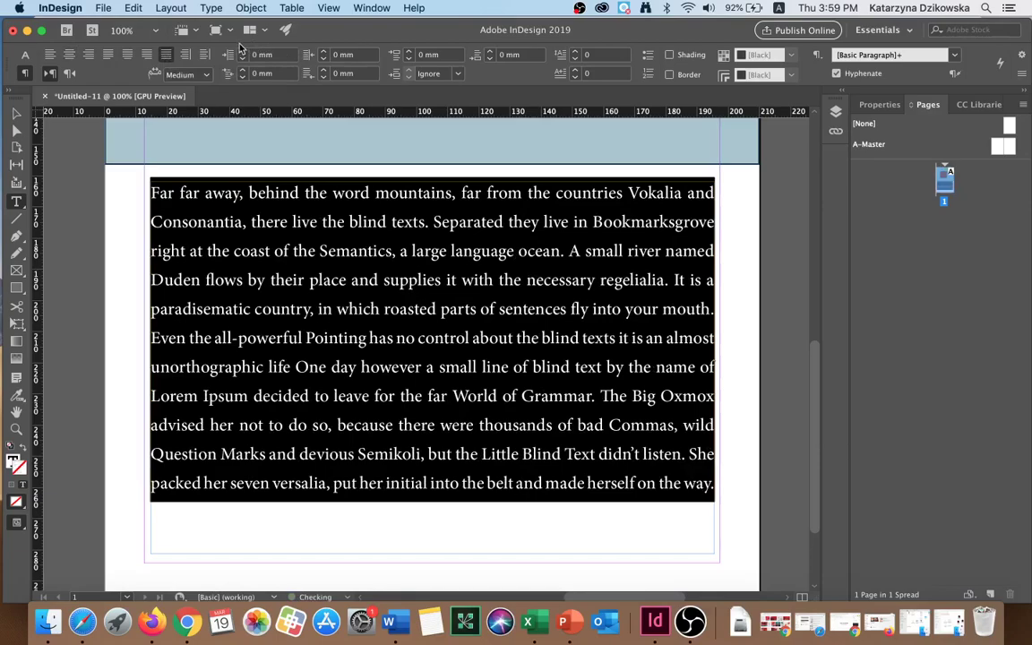
Indent the paragraph 3 mm left and right, with a 6 mm first-line indent.
left_click(244, 53)
left_click(244, 53)
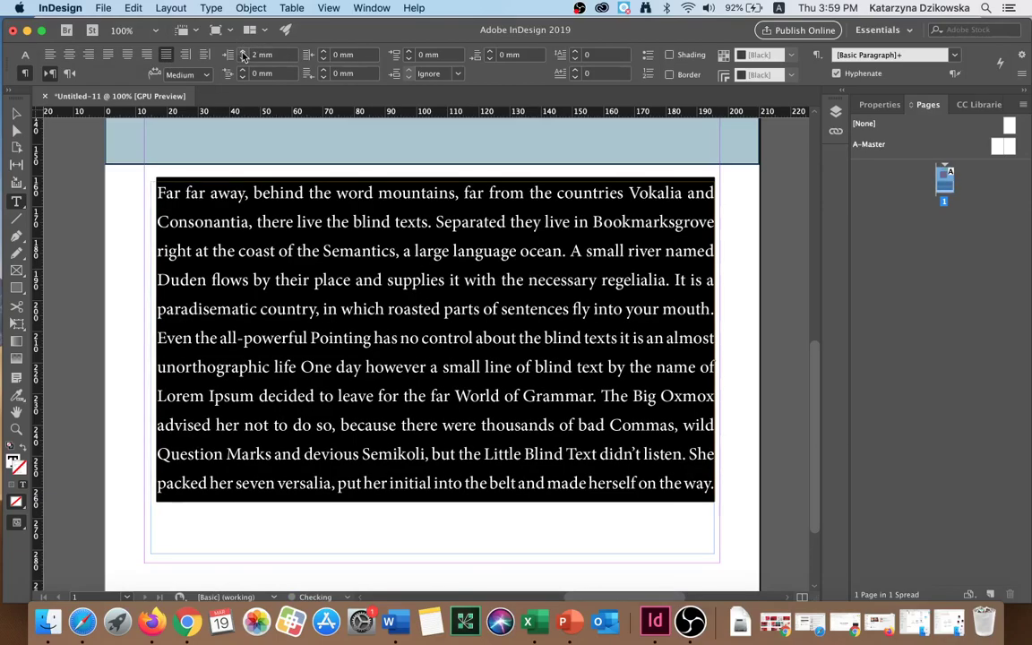
left_click(243, 52)
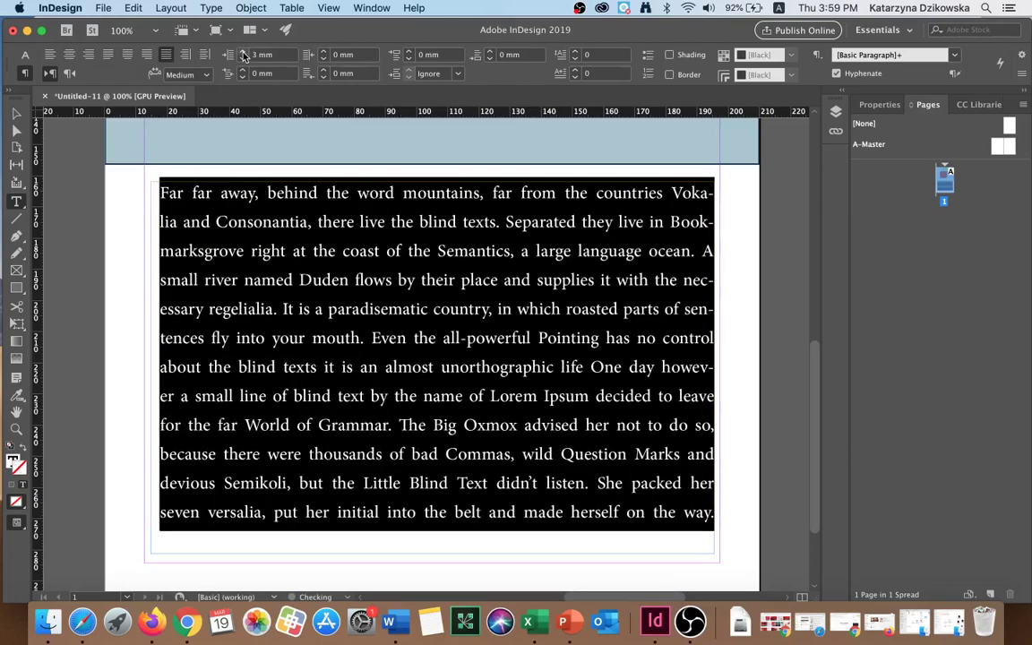
left_click(325, 53)
left_click(324, 53)
left_click(324, 53)
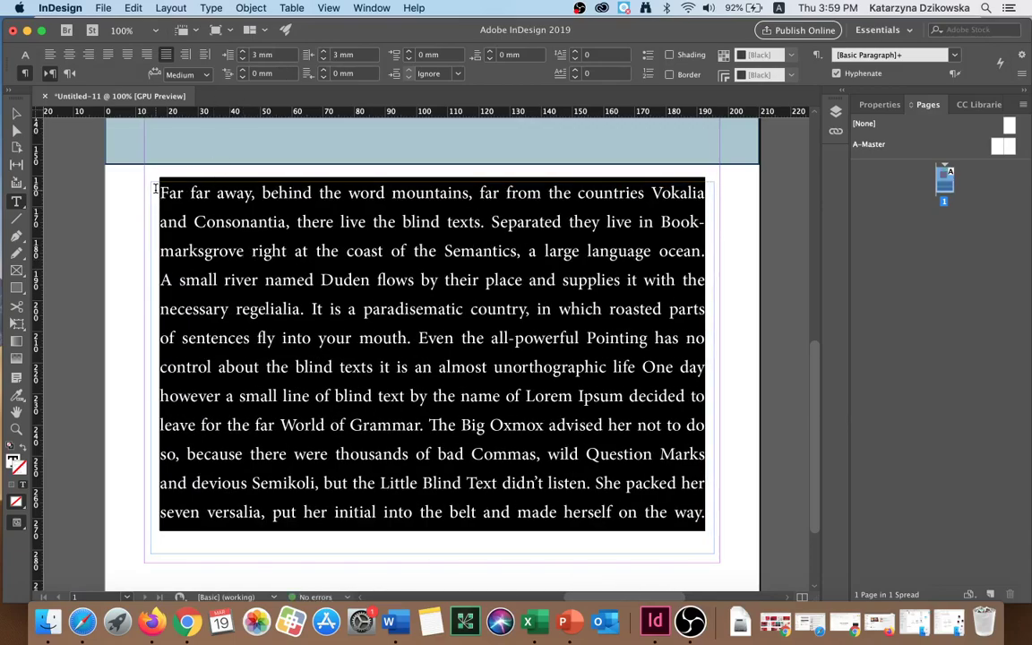
left_click(242, 69)
left_click(242, 69)
left_click(242, 69)
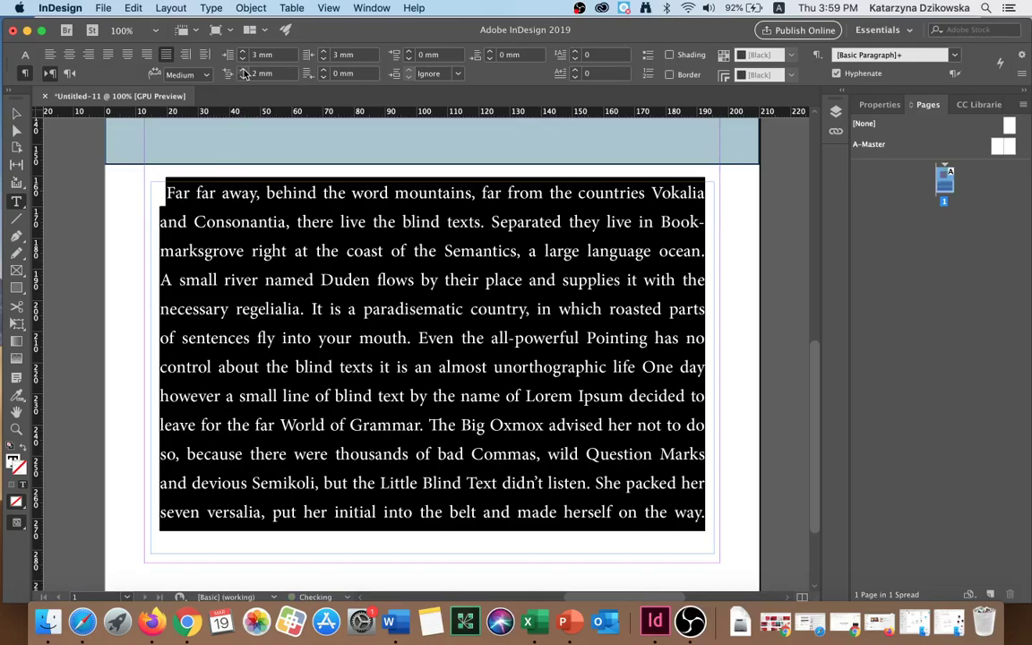
left_click(242, 69)
left_click(242, 69)
left_click(242, 69)
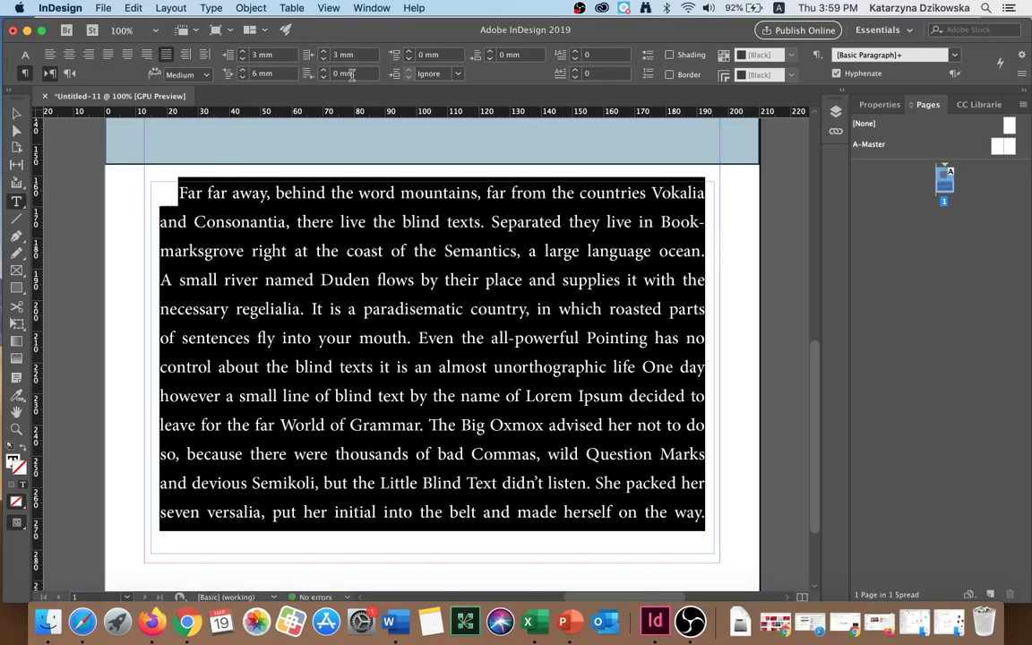
Set the last-line right indent to 8 mm after dismissing an invalid-value warning.
left_click(324, 77)
left_click(324, 77)
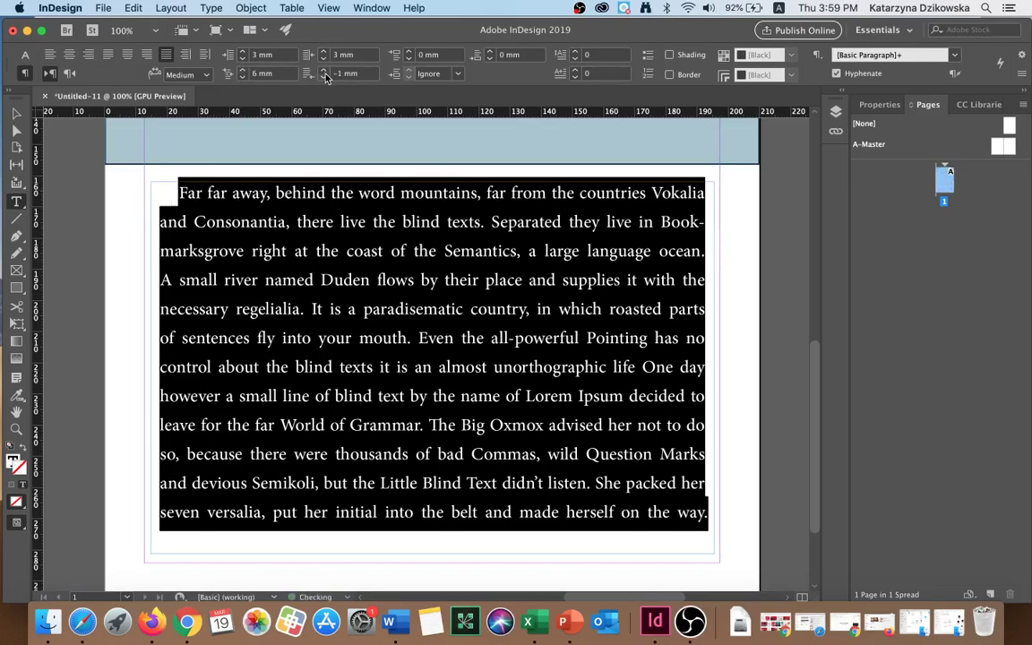
left_click(325, 77)
left_click(324, 77)
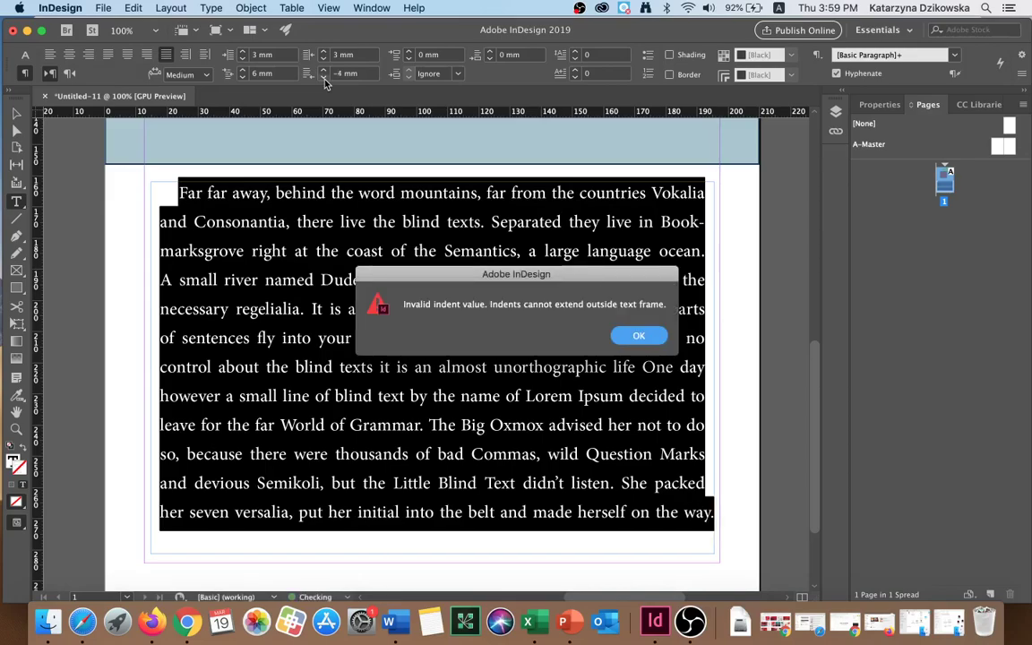
left_click(647, 335)
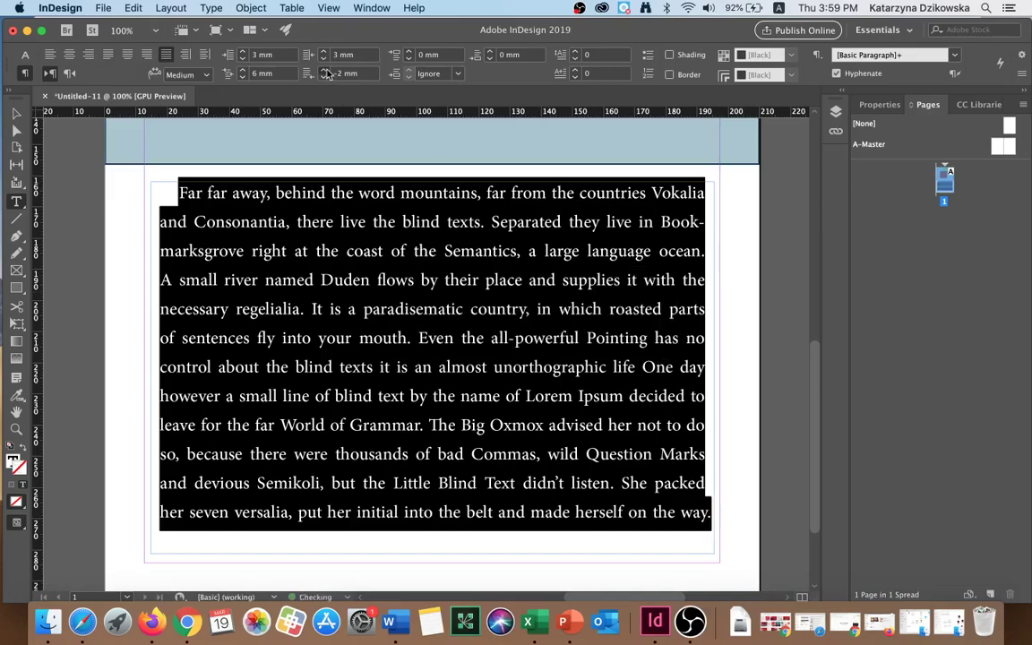
left_click(325, 77)
left_click(324, 77)
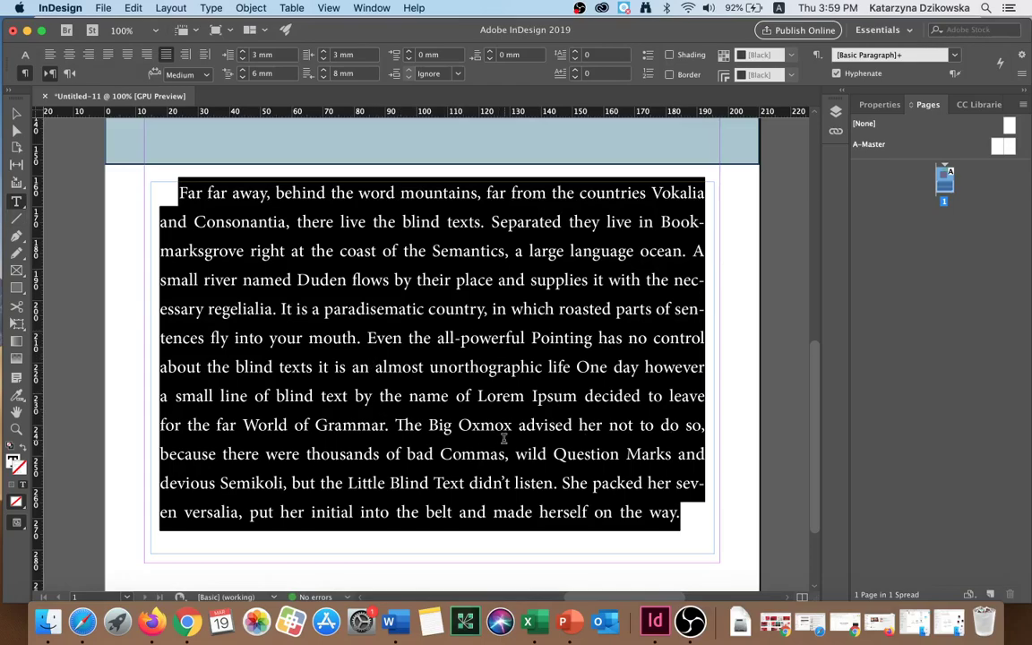
left_click(25, 55)
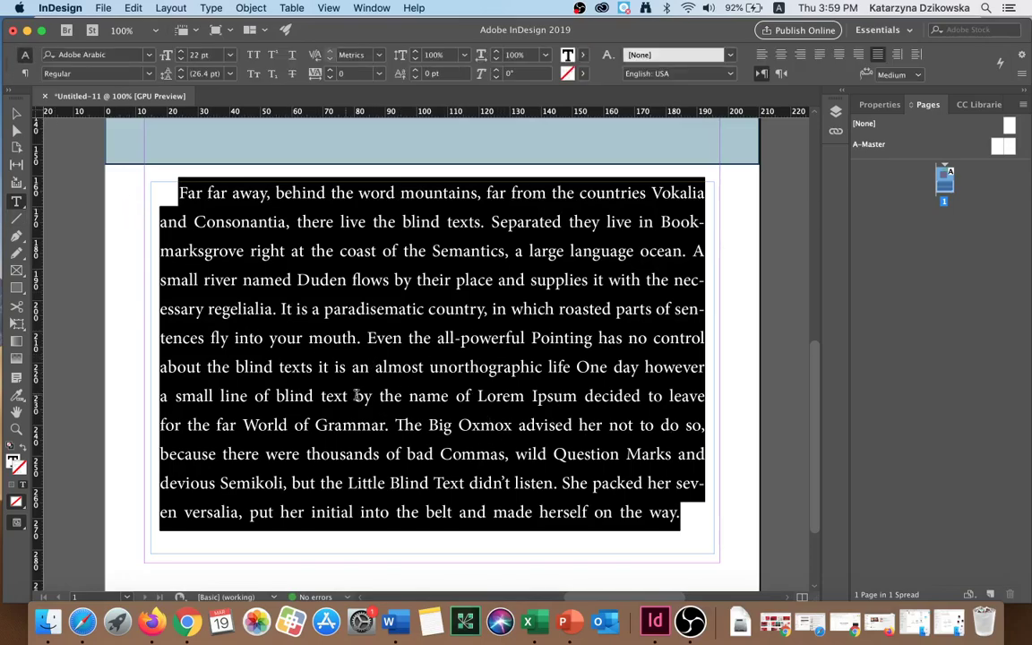
Set the opening text through 'regelialia' in Gujarati Sangam MN at 17 pt.
left_click(304, 406)
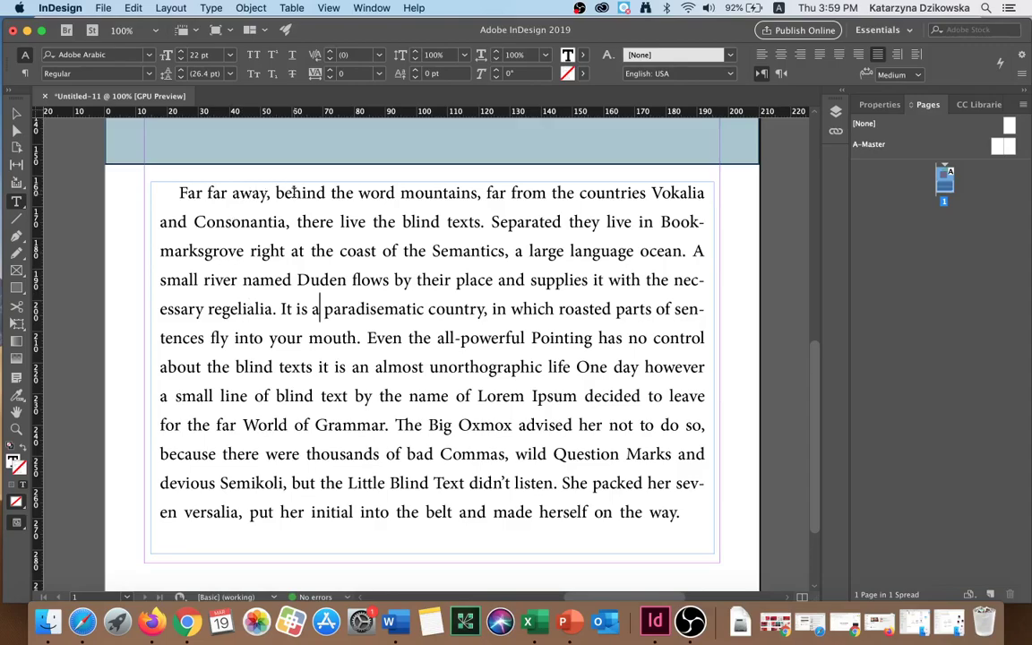
left_click_drag(178, 193, 278, 309)
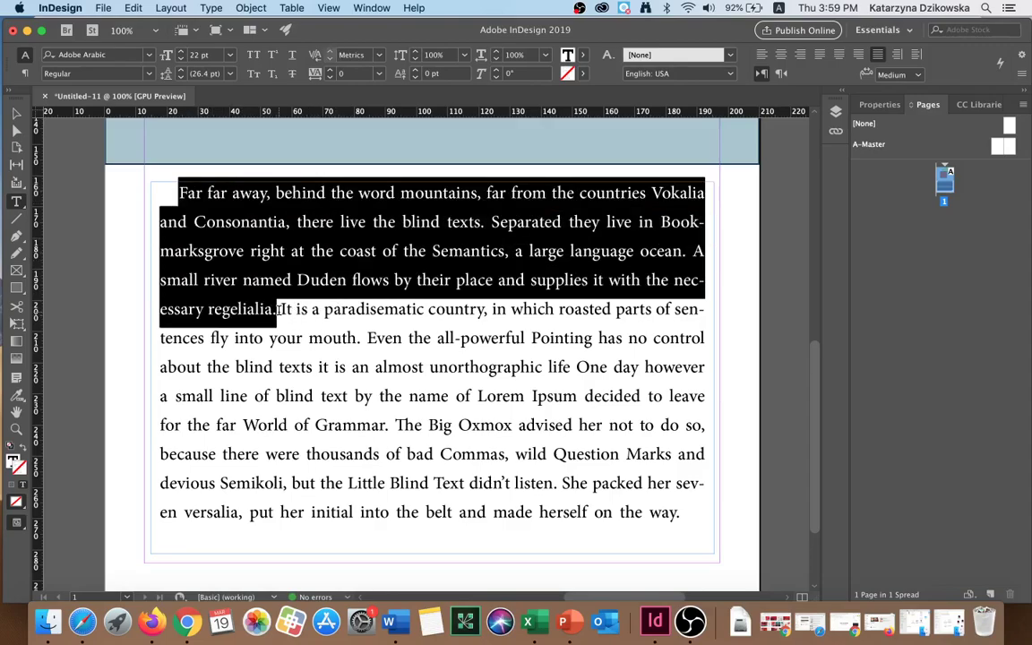
left_click(149, 55)
scroll(189, 228, "down", 10)
scroll(190, 228, "down", 10)
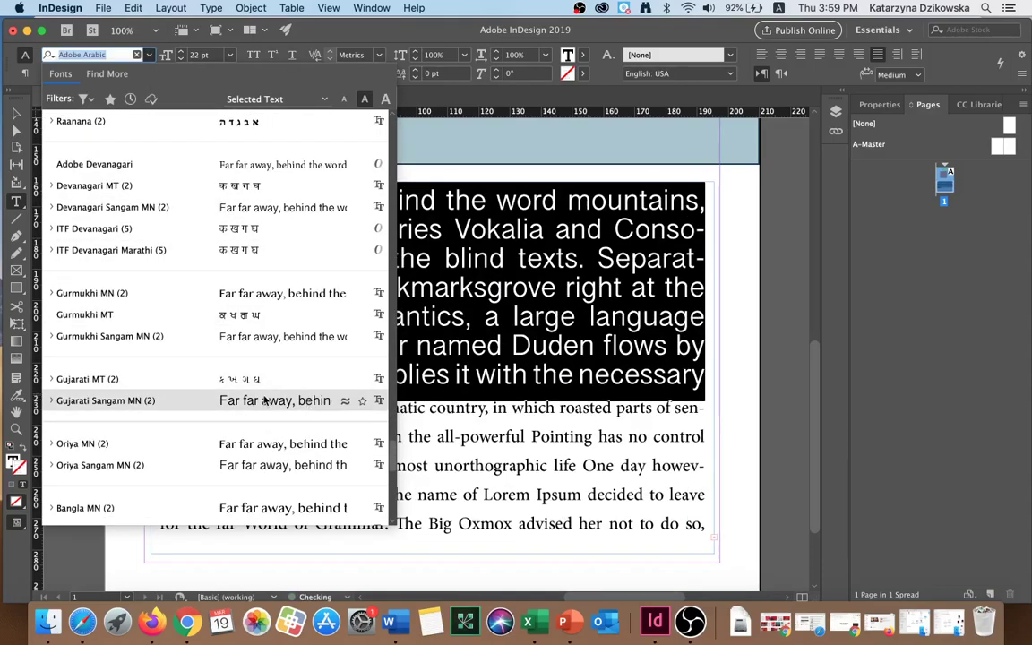
left_click(262, 399)
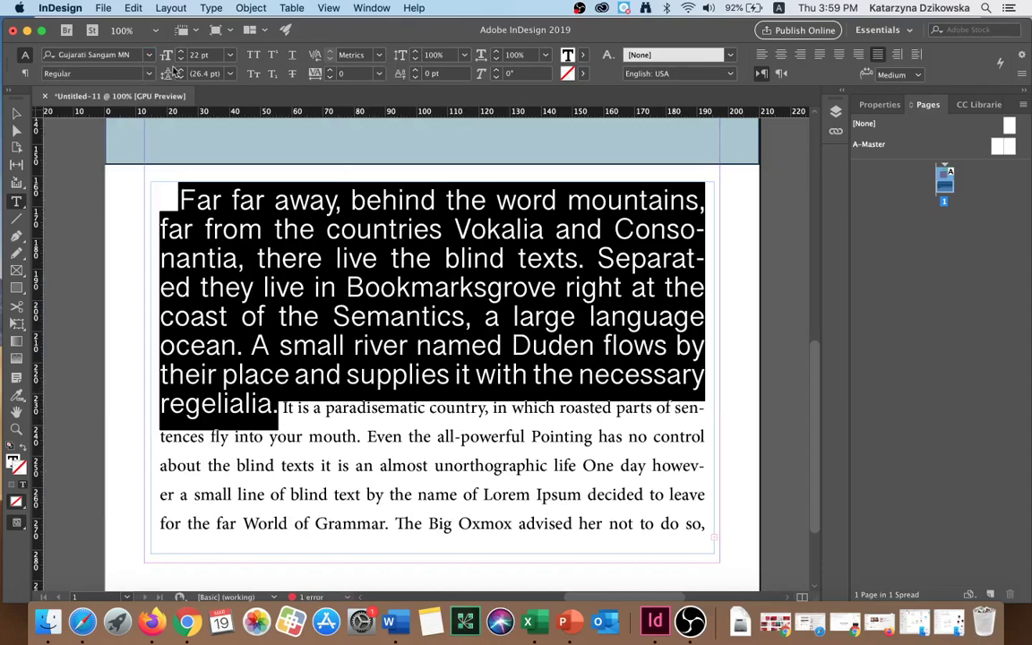
left_click(180, 59)
left_click(180, 59)
left_click(180, 59)
left_click(180, 59)
left_click(180, 60)
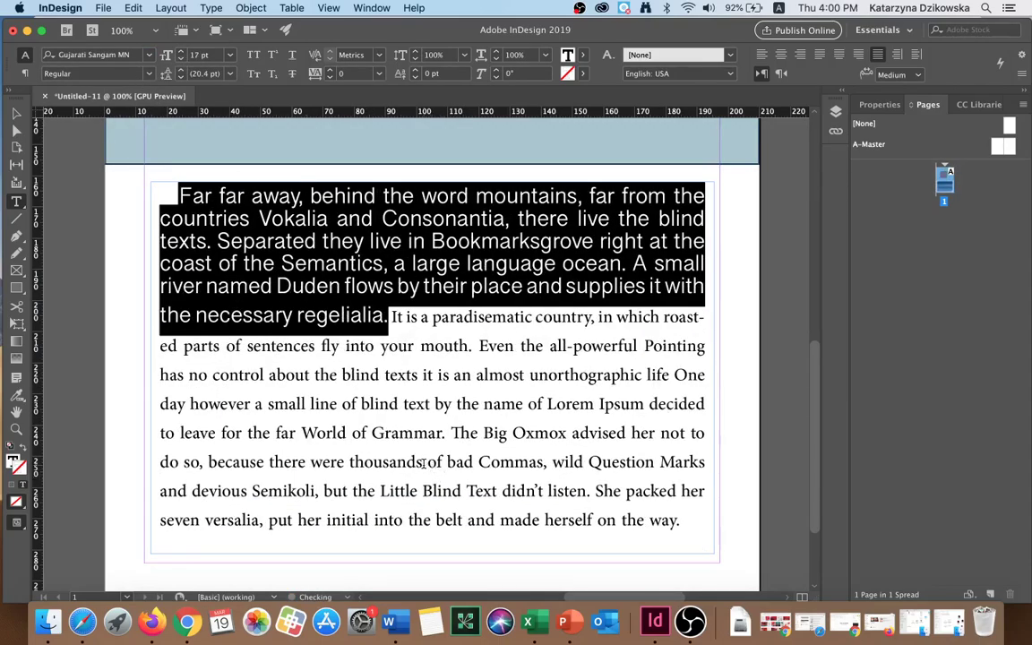
Select the last four lines of body text and start a font change, then cancel it.
left_click(423, 463)
left_click_drag(161, 373, 652, 431)
left_click(695, 507)
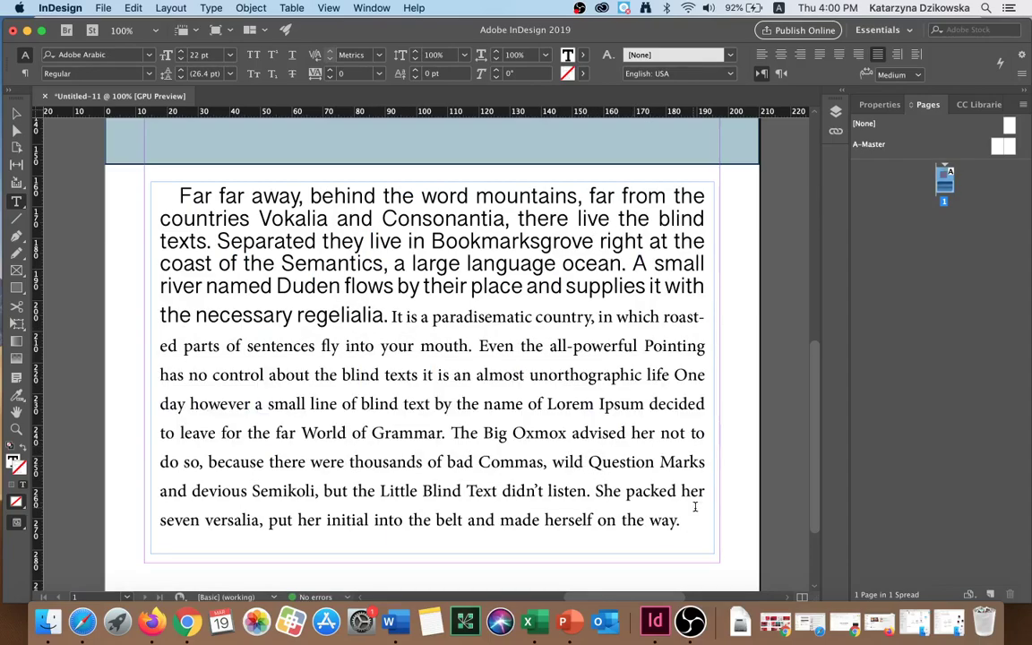
left_click_drag(695, 507, 138, 425)
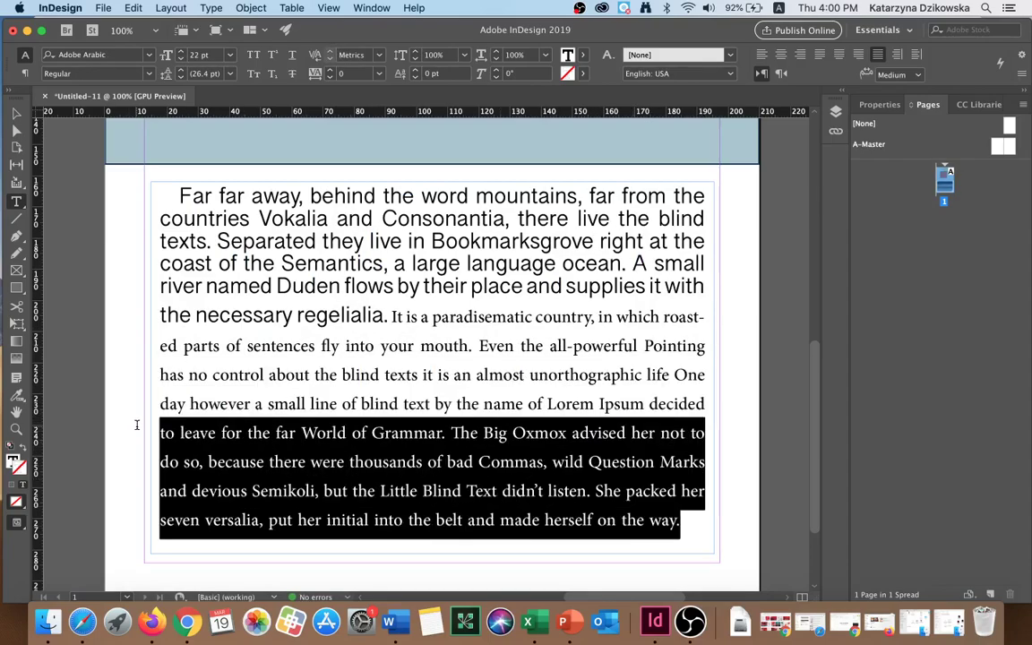
left_click(115, 55)
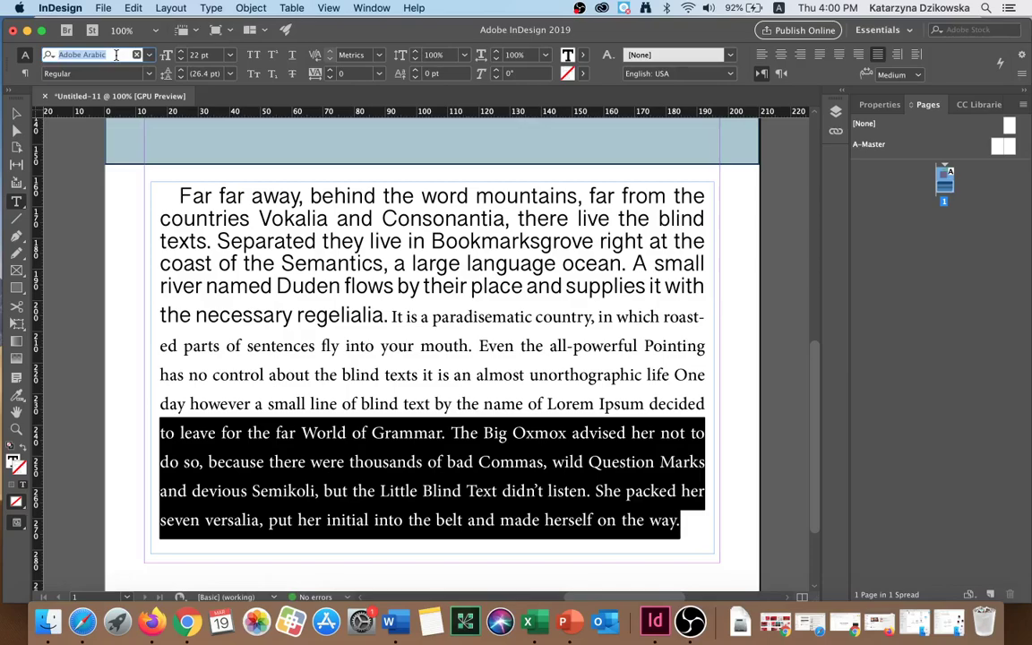
type("ti")
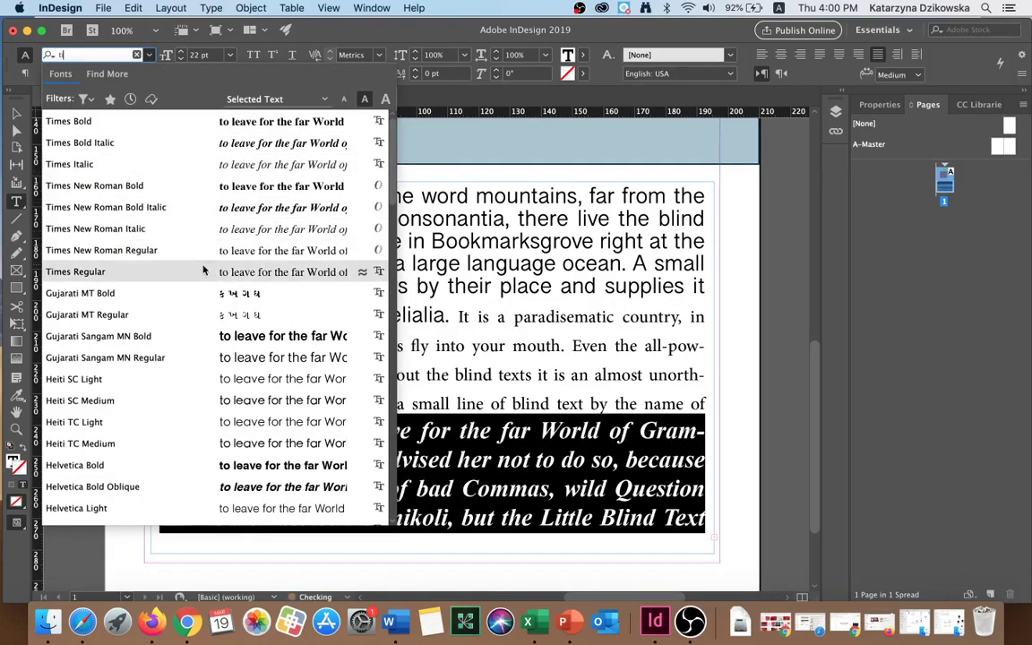
key("Escape")
left_click(492, 375)
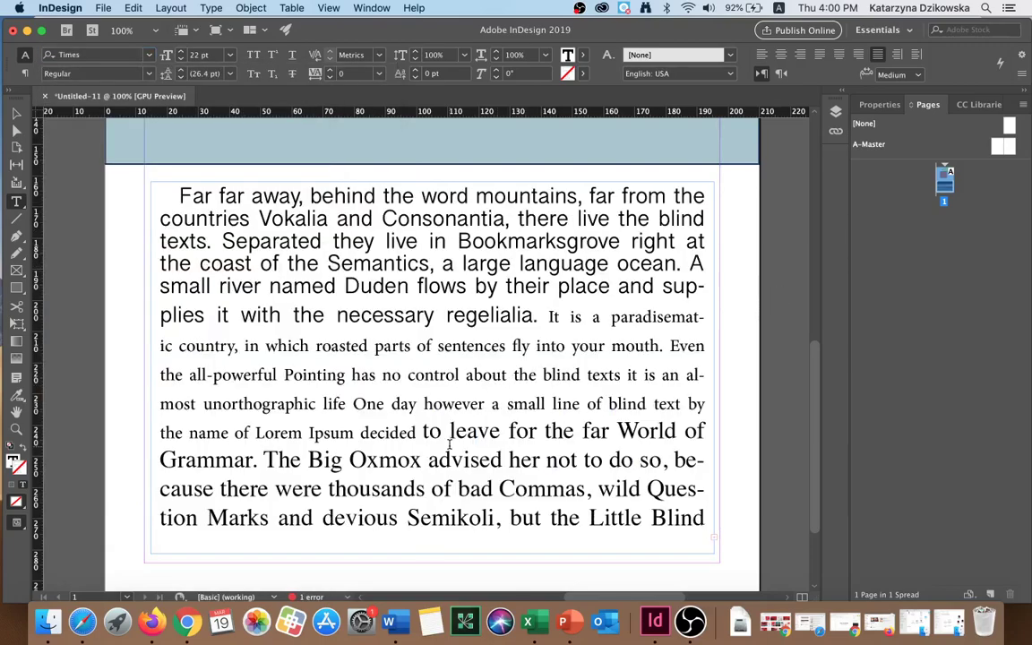
Apply Adobe Arabic Regular to the passage from 'It is a paradisematic' to 'decided'.
left_click_drag(417, 433, 553, 319)
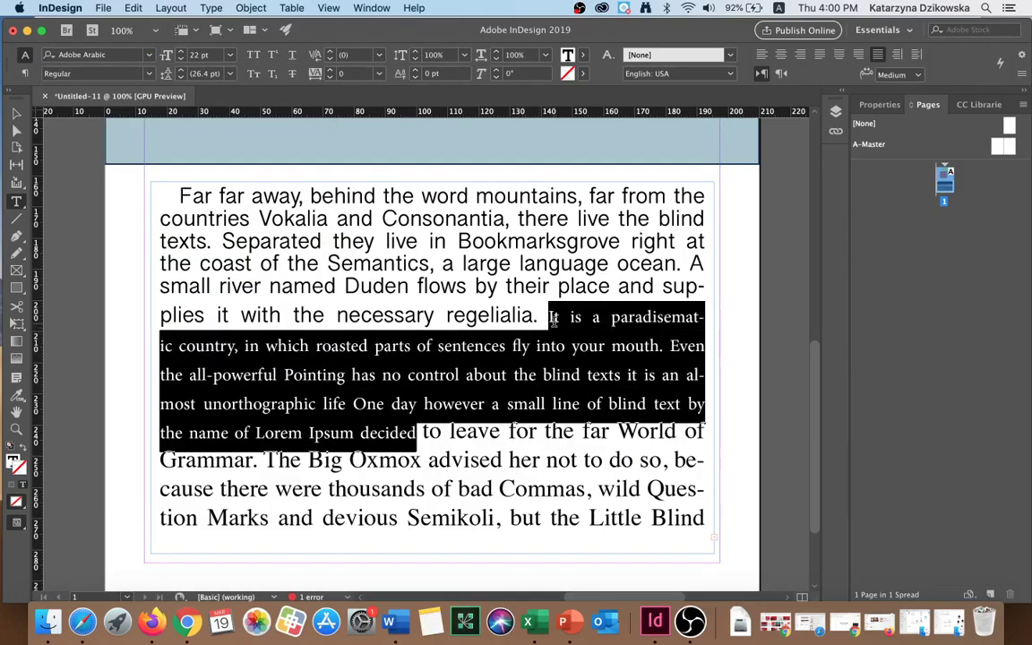
left_click(117, 56)
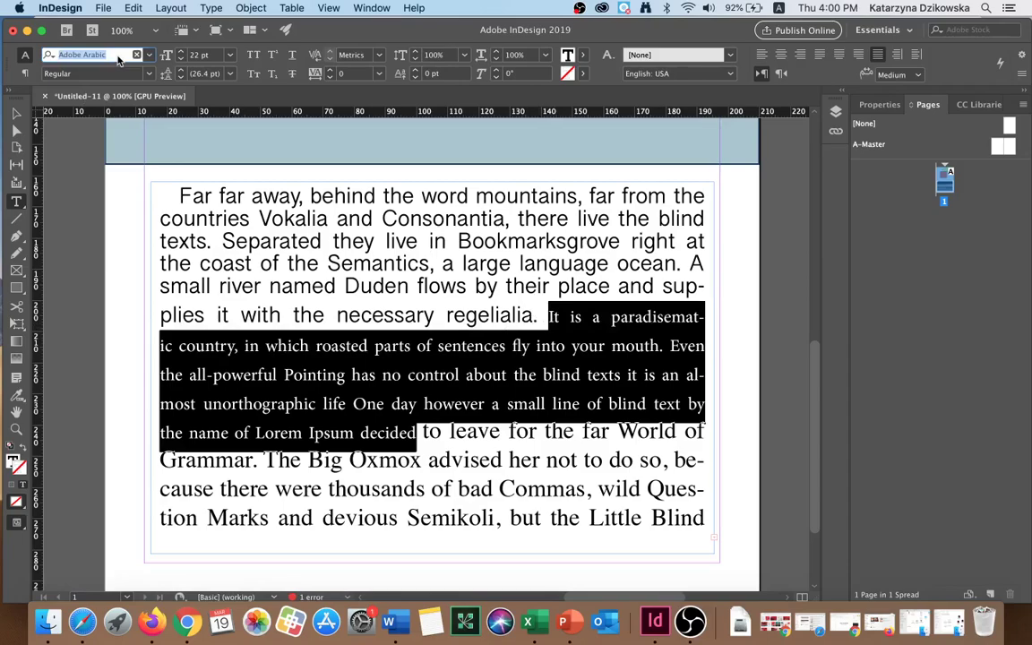
type("ar")
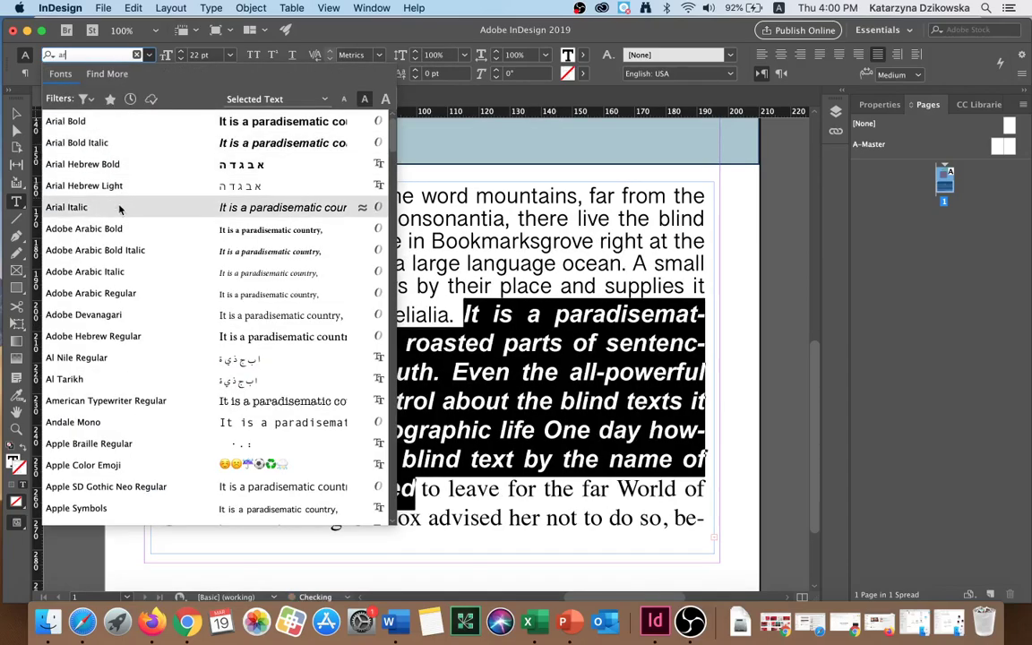
left_click(136, 294)
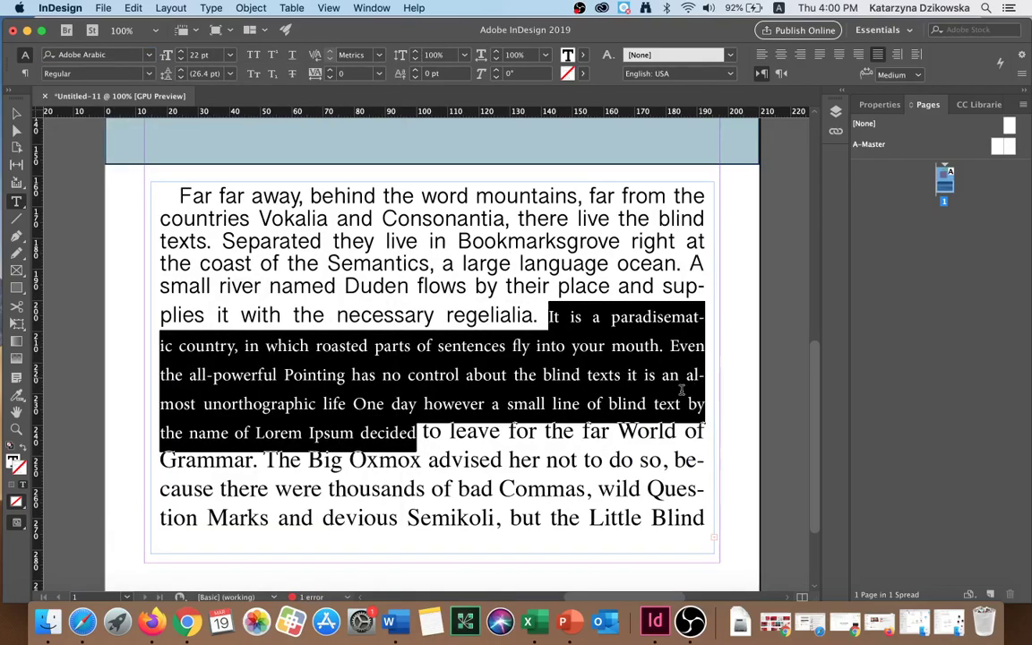
left_click(656, 461)
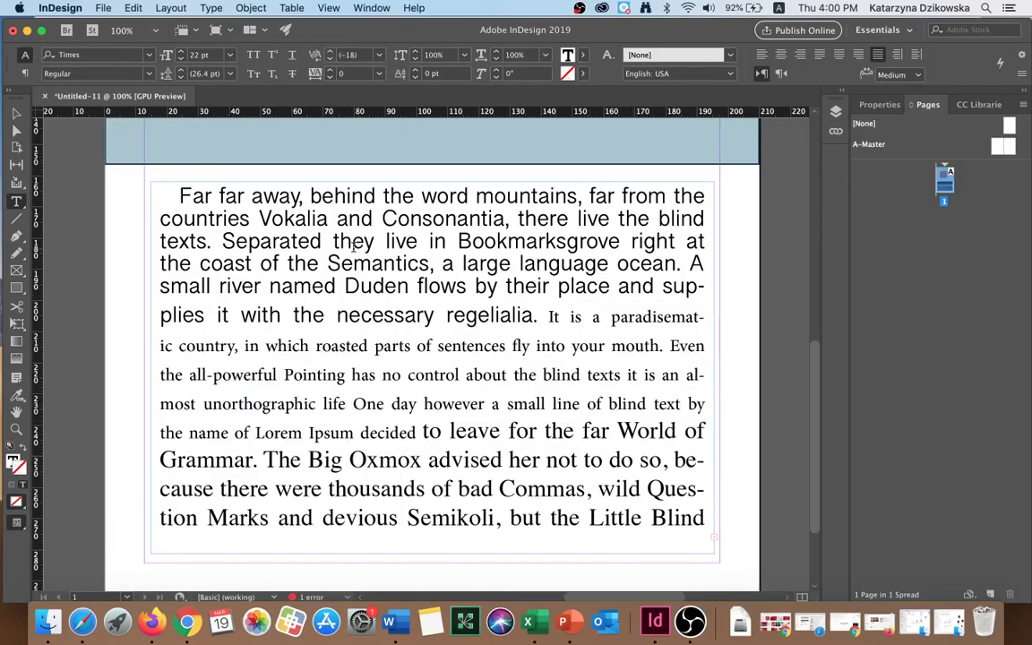
Check the font styles available for the opening sentence and the Adobe Arabic passage.
left_click(252, 219)
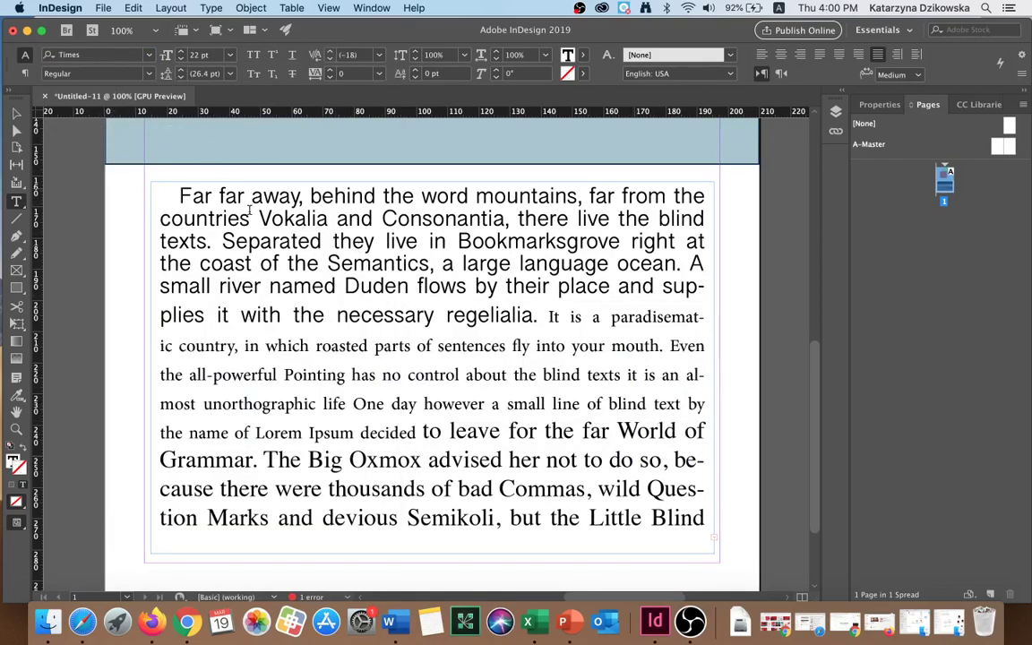
left_click(151, 76)
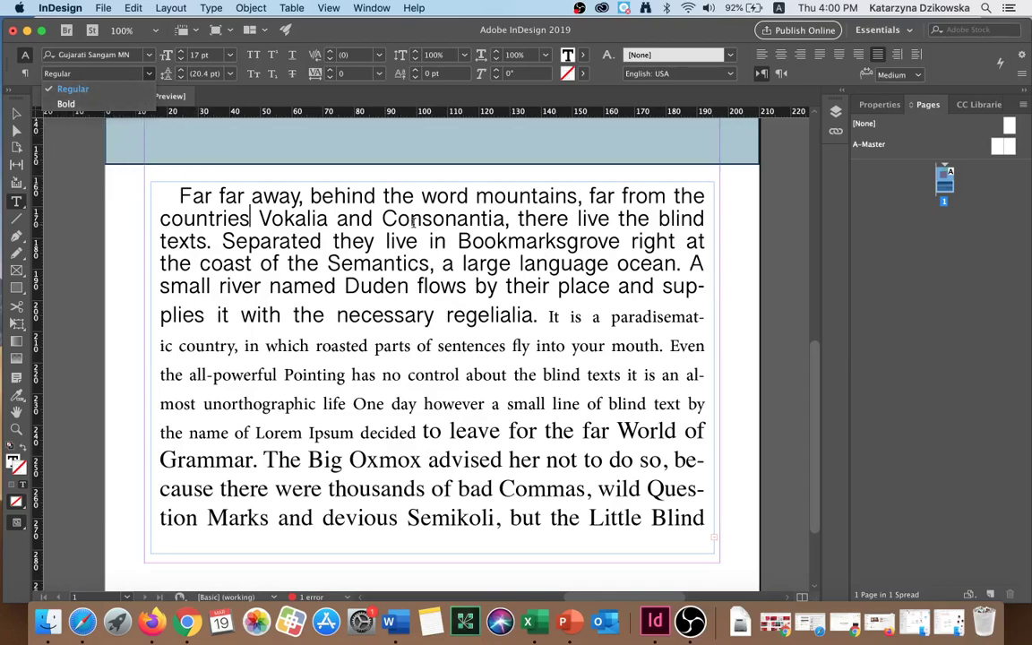
left_click(359, 195)
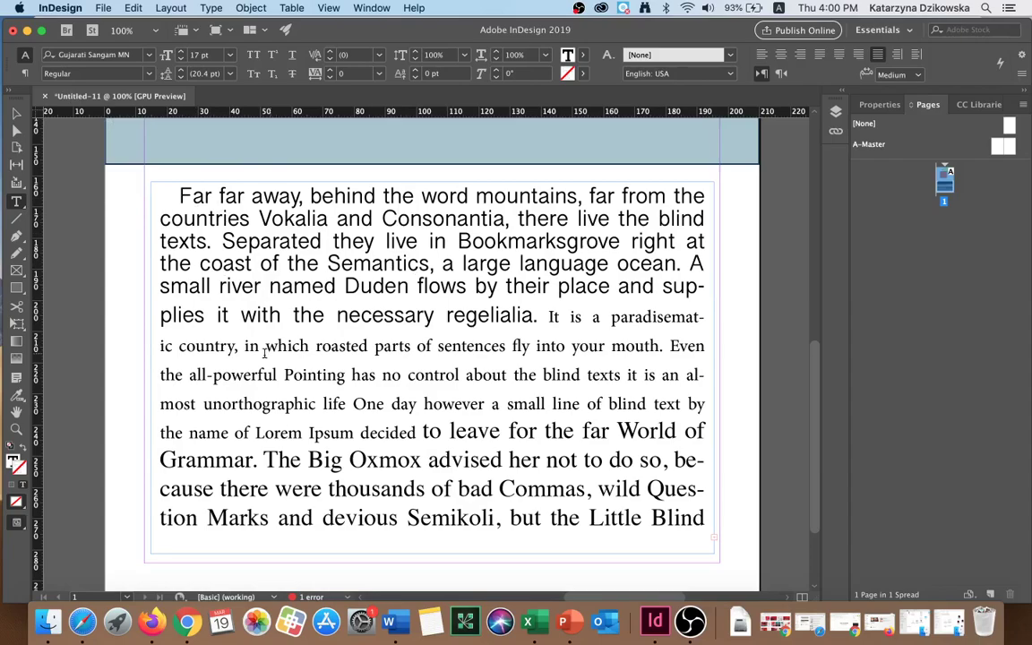
left_click(252, 375)
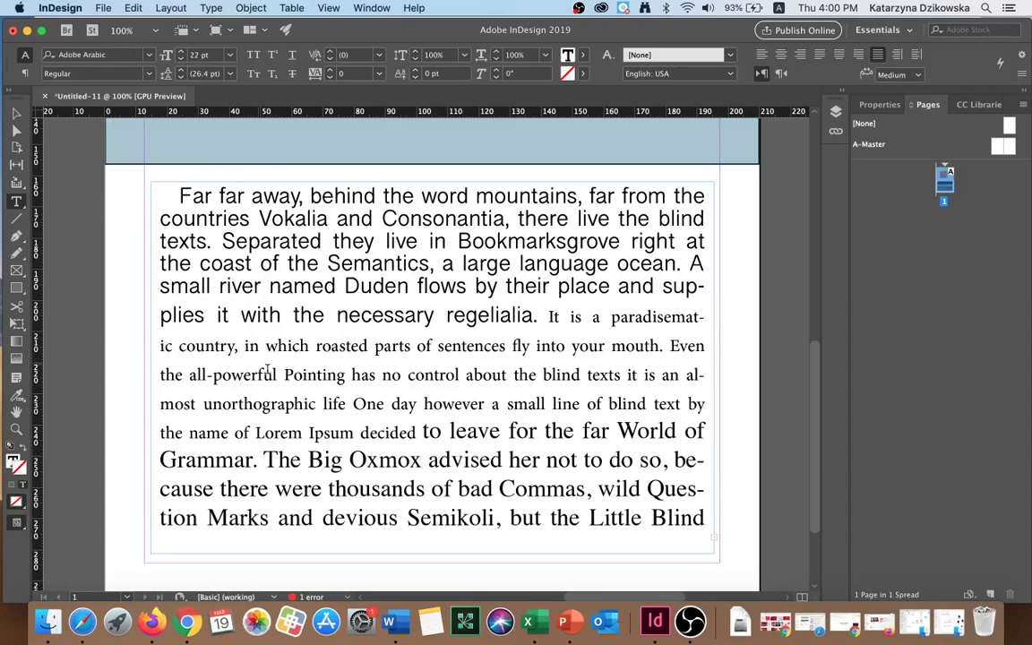
left_click(148, 74)
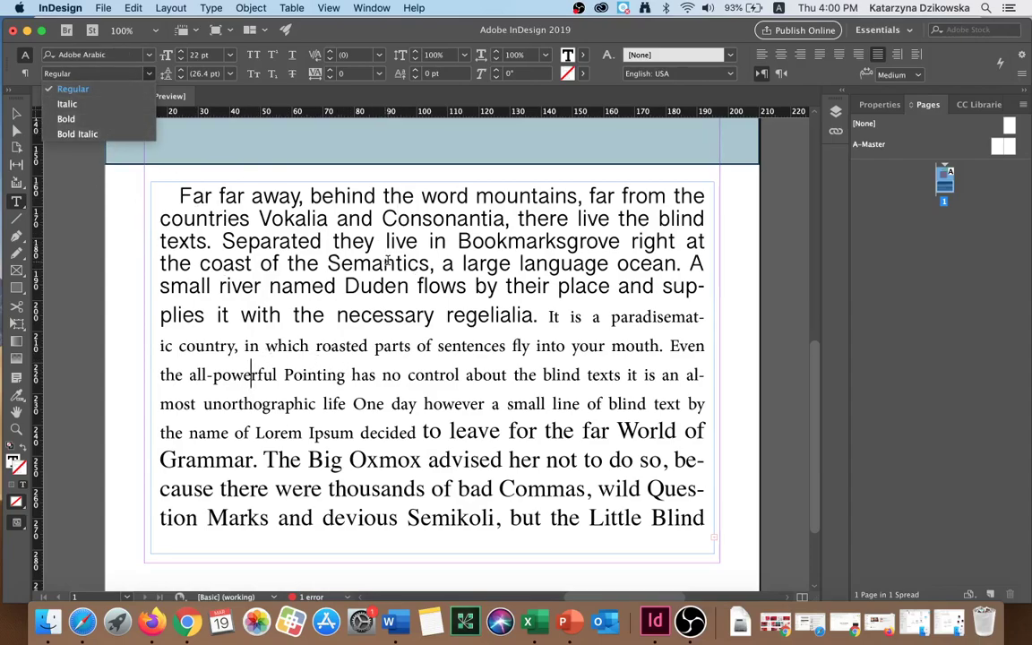
key("Escape")
Make the span from 'in which roasted' to 'unorthographic life' bold.
left_click_drag(228, 346, 364, 404)
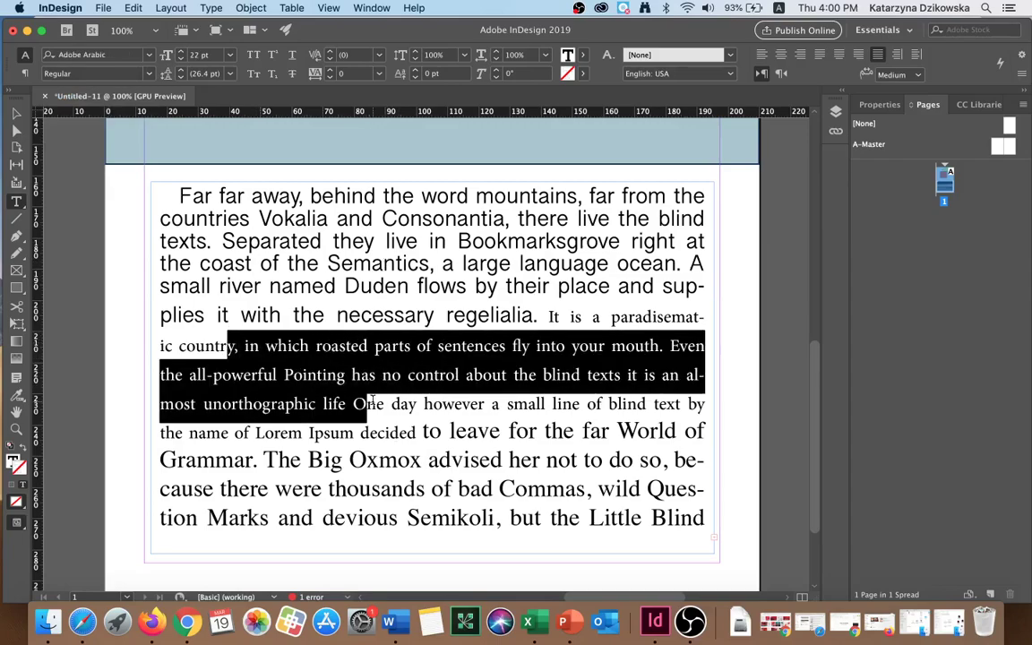
left_click(148, 75)
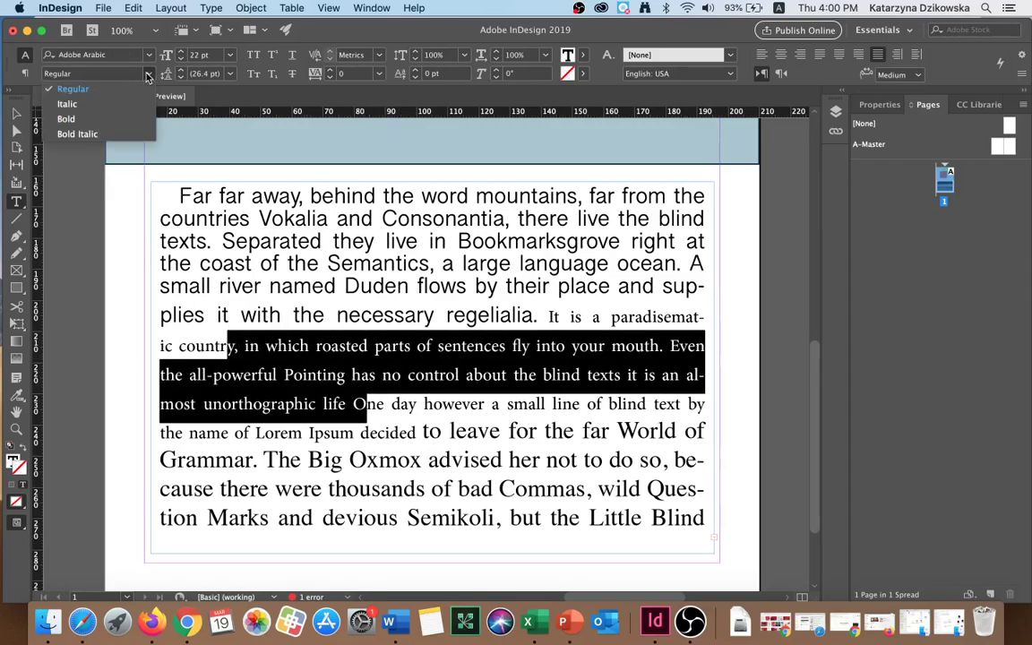
left_click(106, 119)
left_click(538, 405)
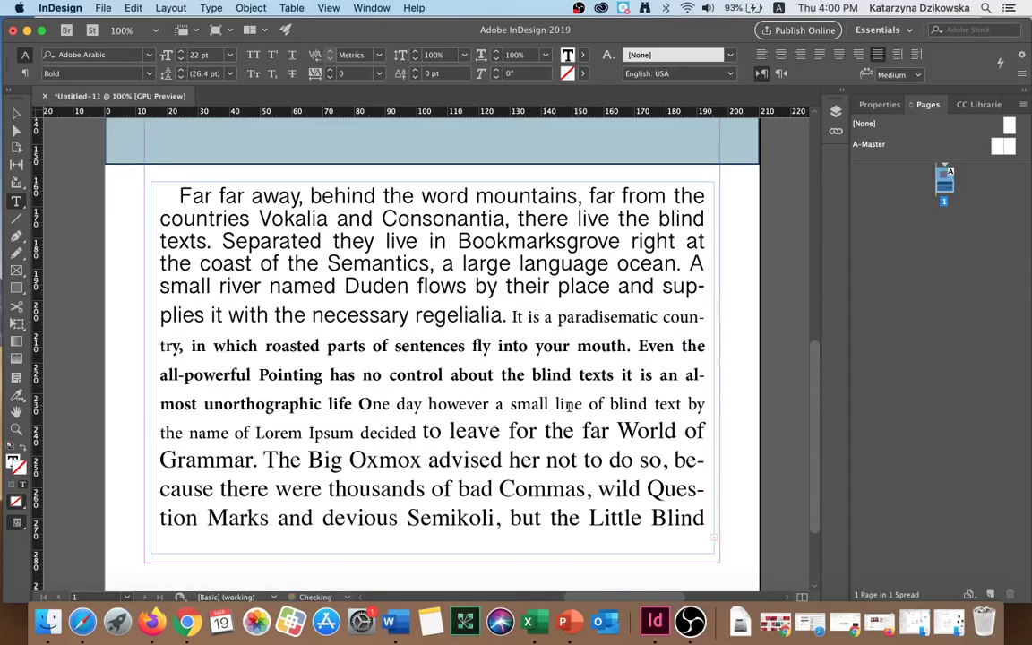
Set the word 'however' in italic.
mouse_move(416, 405)
left_mouse_down()
mouse_move(480, 405)
mouse_move(410, 405)
mouse_move(428, 405)
left_mouse_up()
left_click(489, 405)
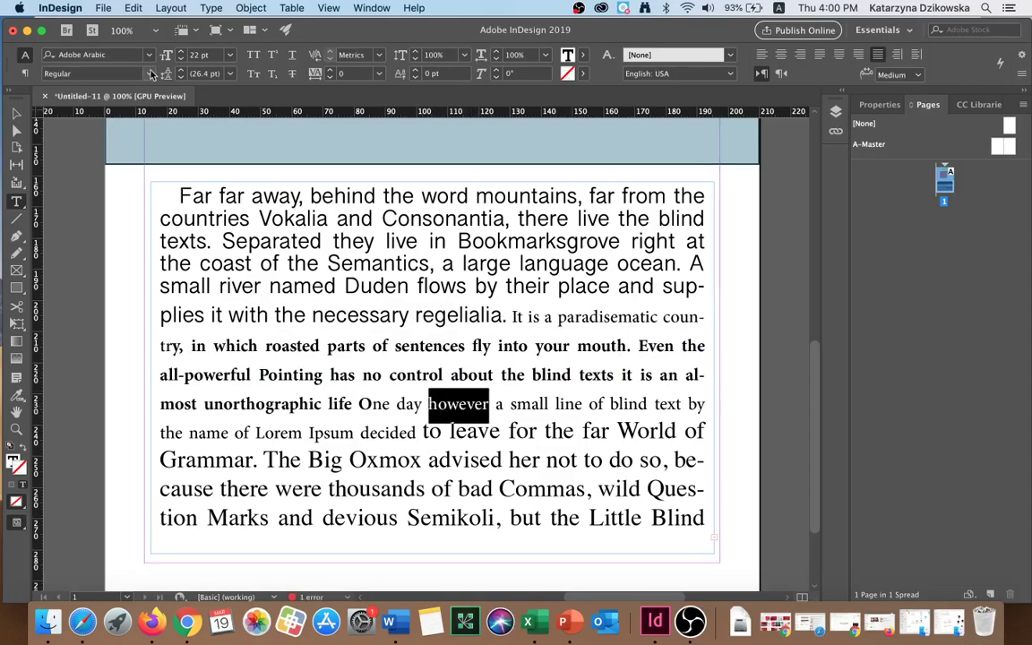
left_click(103, 75)
left_click(109, 105)
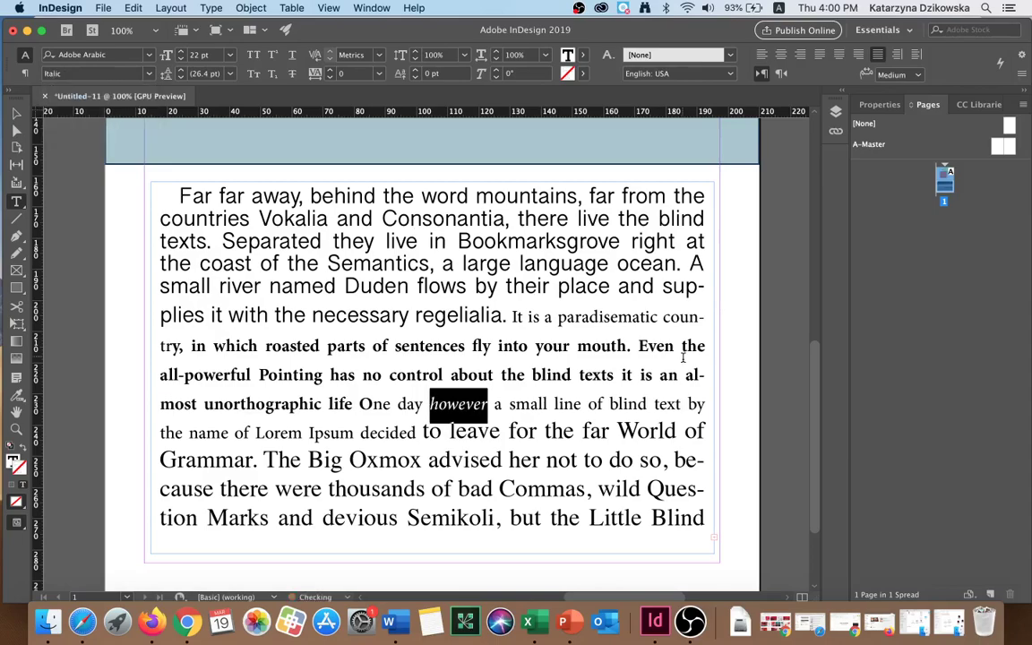
left_click(537, 424)
left_click_drag(509, 405, 548, 405)
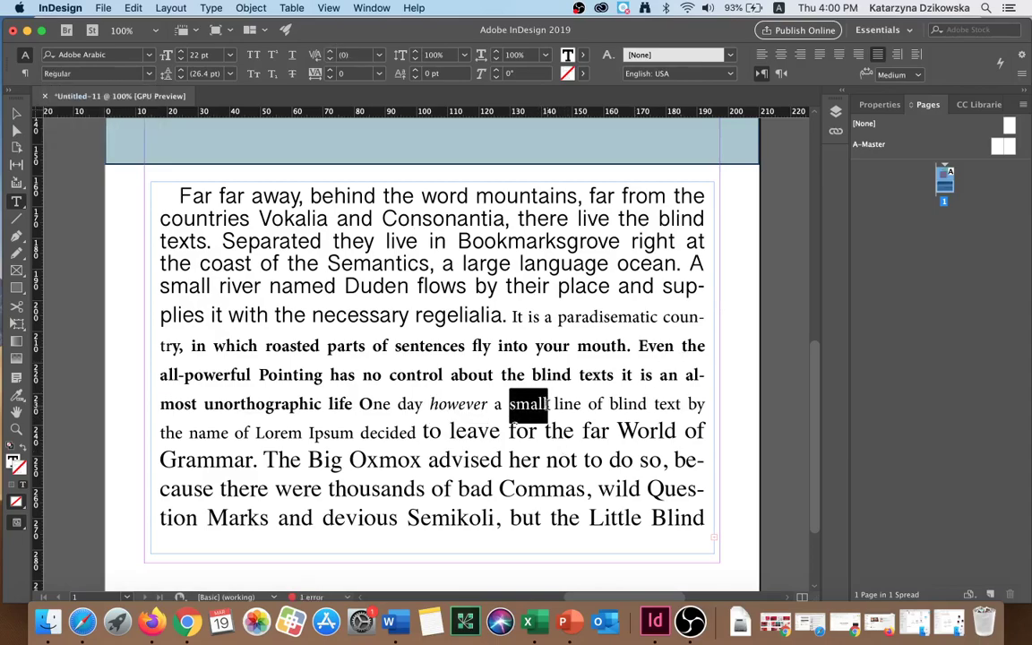
Apply Adobe Arabic Bold Italic to the word 'small'.
left_click(133, 72)
left_click(98, 133)
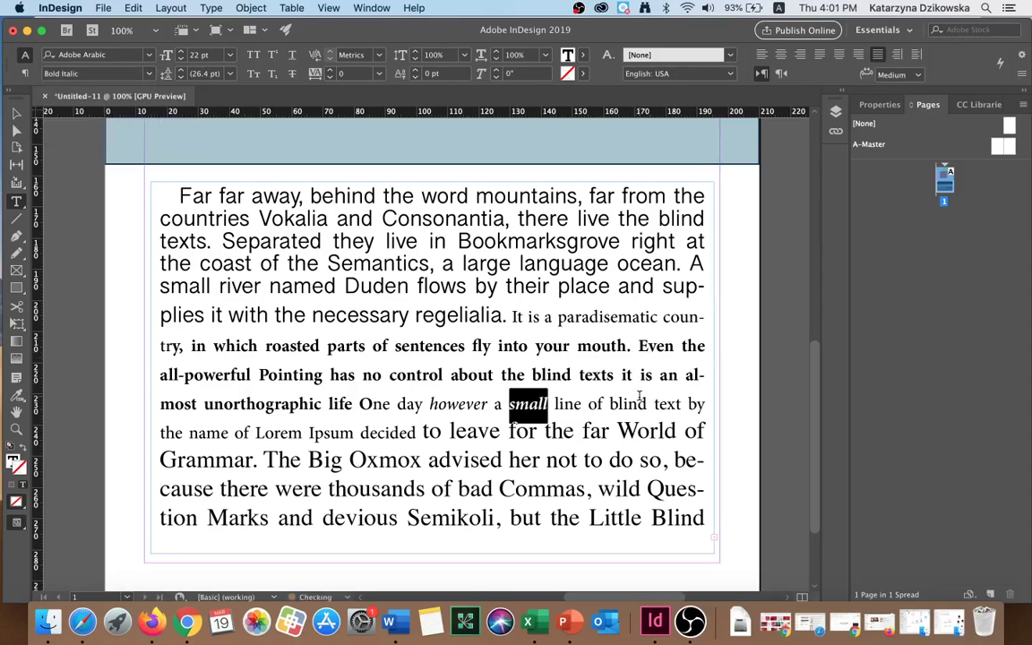
left_click(639, 404)
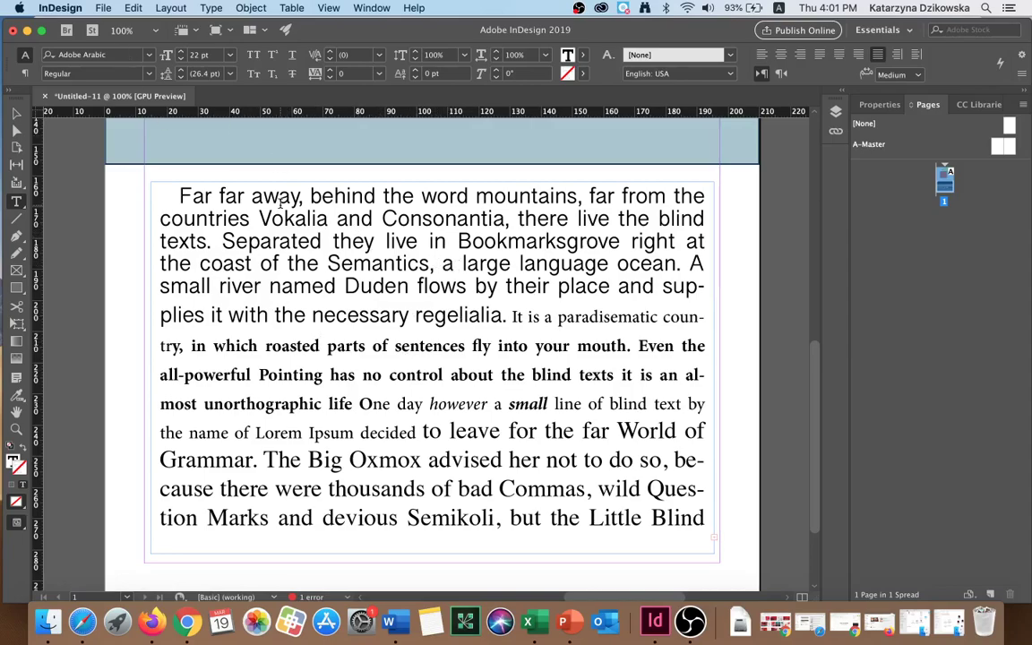
Raise 'Far far' to 25 pt, then bring it back down to 18 pt.
left_click_drag(182, 195, 244, 196)
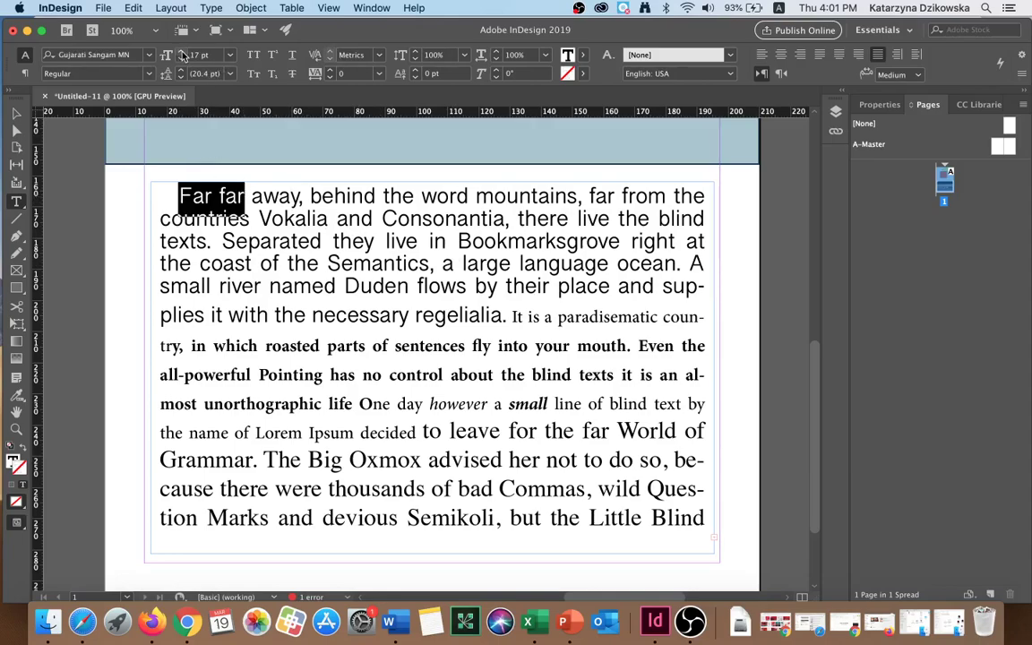
left_click(183, 51)
left_click(183, 51)
left_click(183, 52)
left_click(183, 51)
left_click(182, 51)
left_click(183, 51)
left_click(183, 52)
left_click(182, 51)
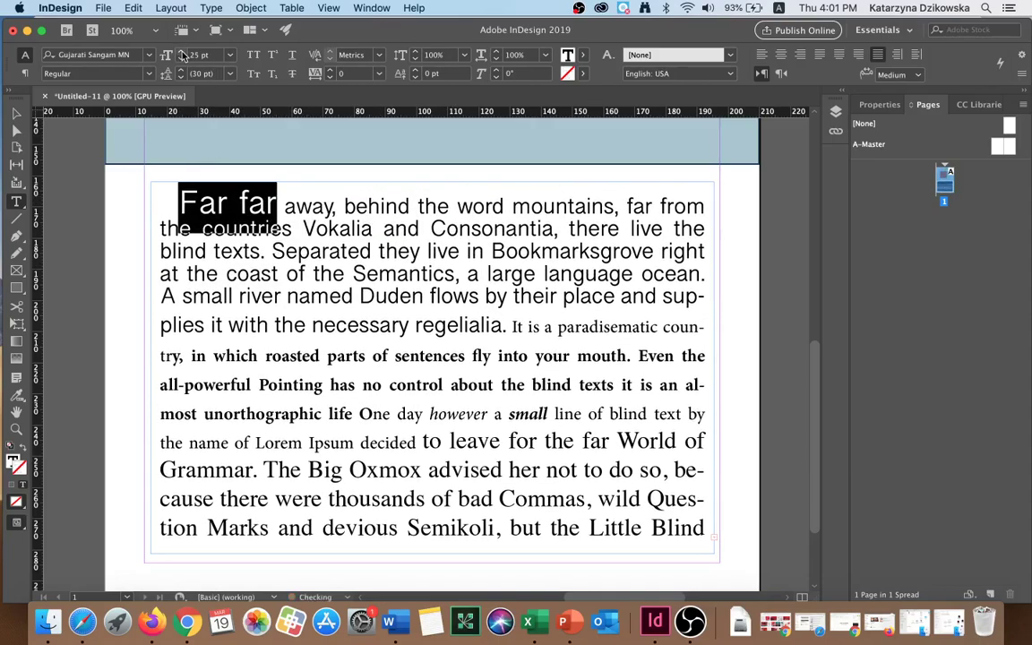
left_click(182, 60)
left_click(182, 60)
left_click(182, 60)
left_click(182, 60)
left_click(182, 60)
left_click(182, 60)
left_click(182, 60)
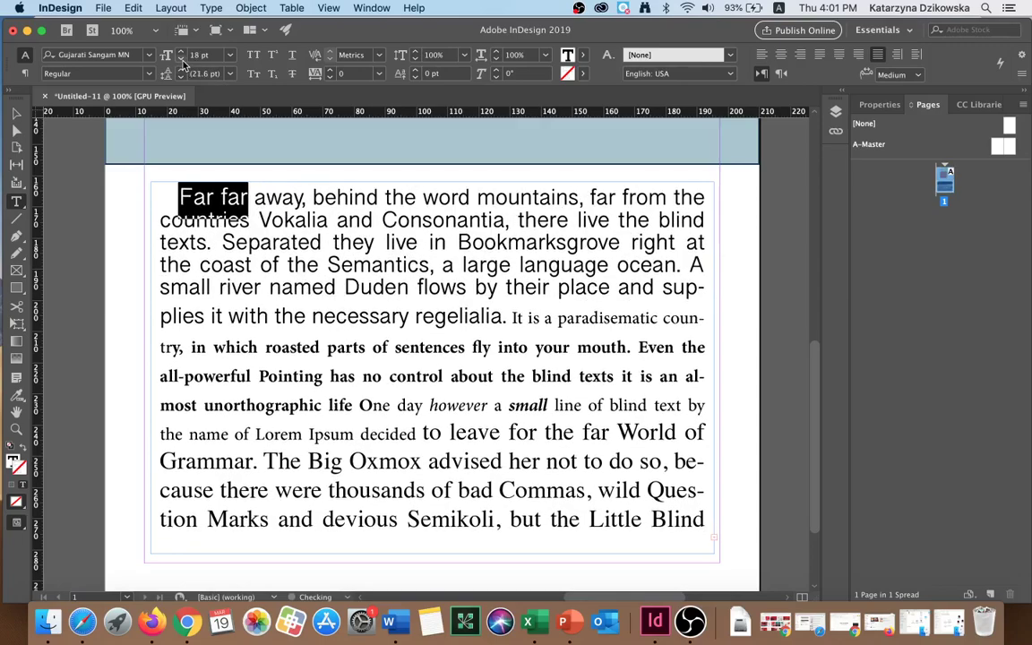
left_click(182, 60)
left_click(422, 315)
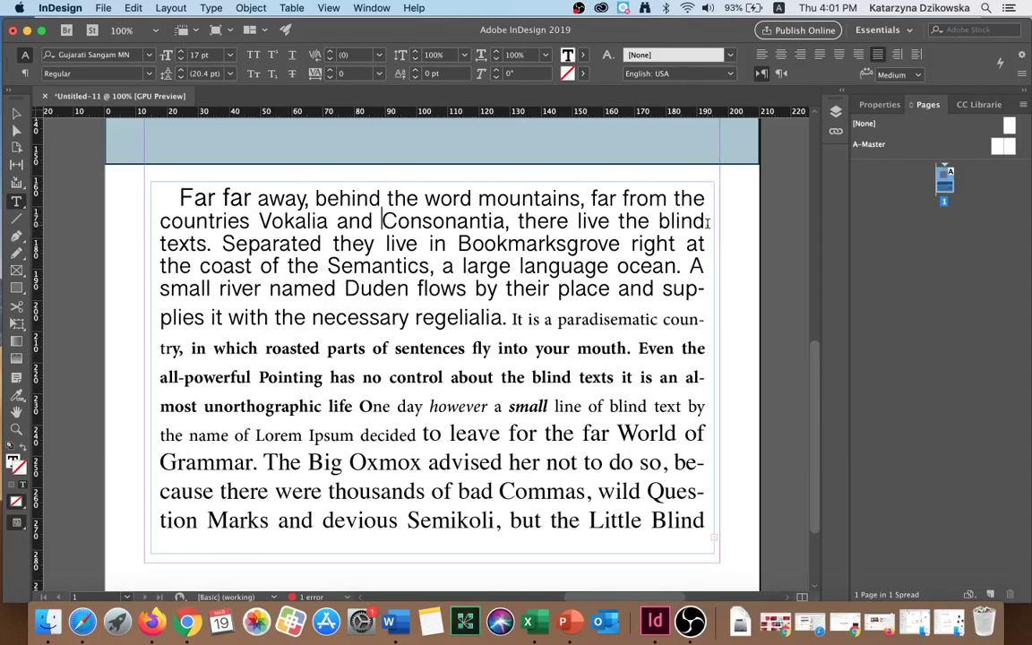
Set the first two lines' leading to 14 pt, then increase it point by point.
left_click_drag(704, 221, 228, 165)
left_click_drag(139, 165, 207, 167)
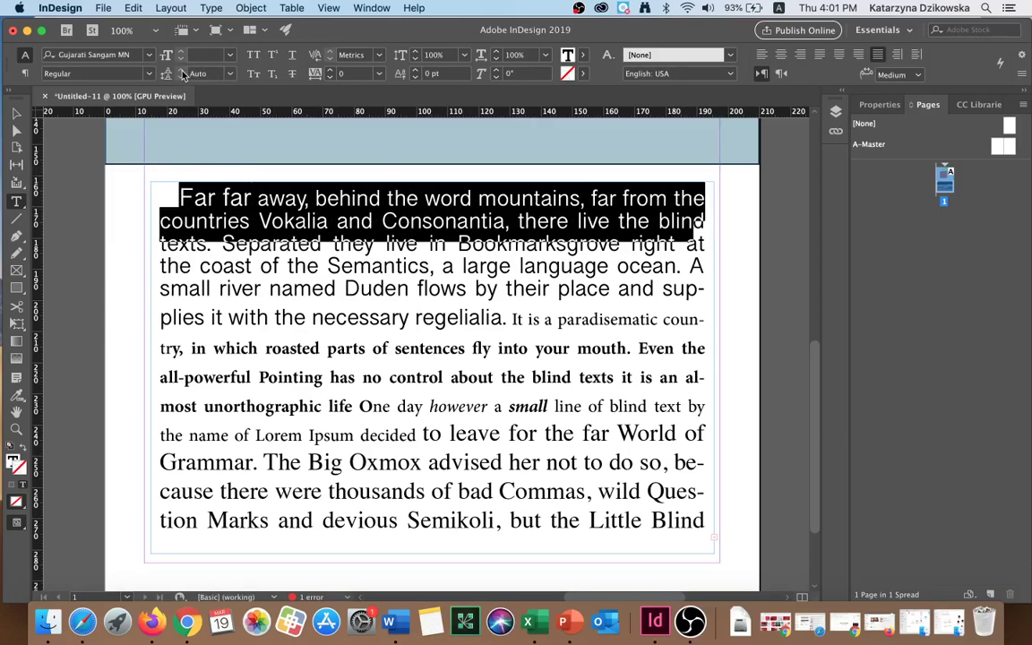
left_click(224, 73)
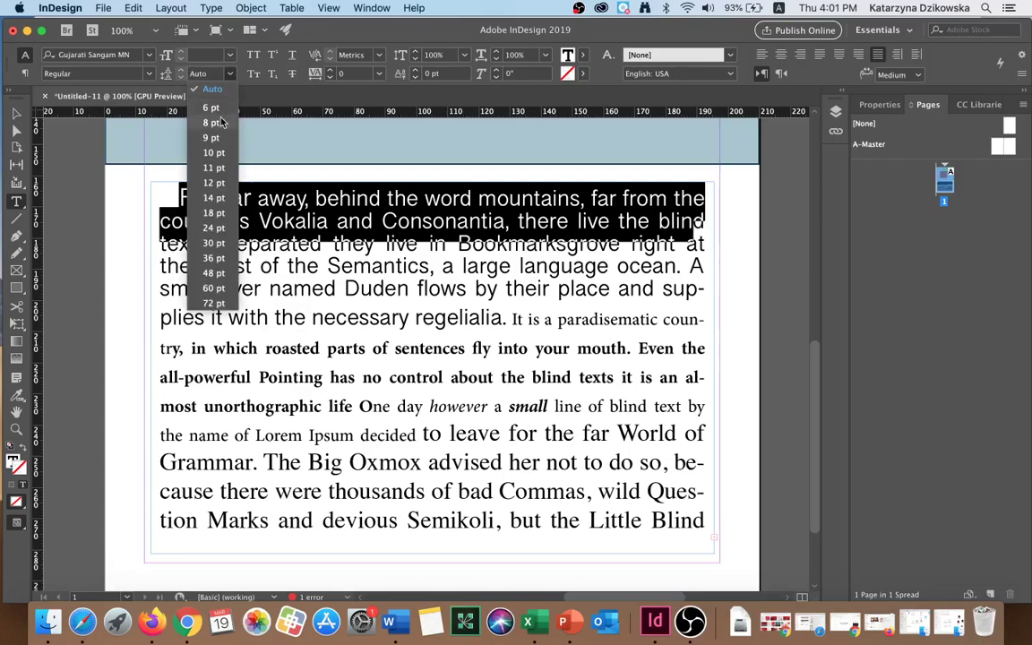
left_click(219, 186)
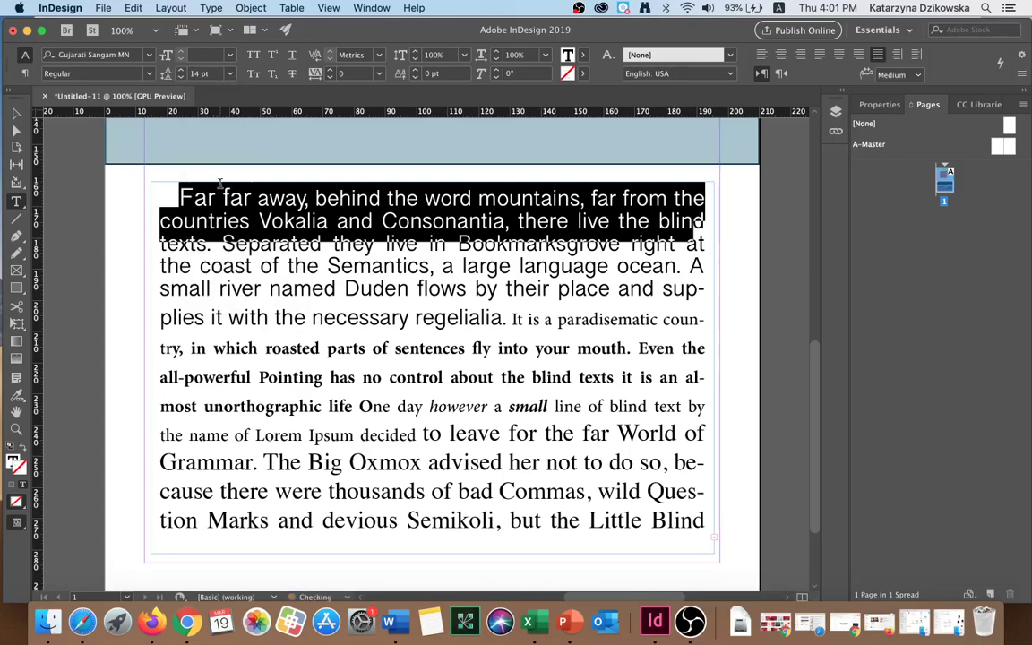
left_click(181, 70)
left_click(181, 71)
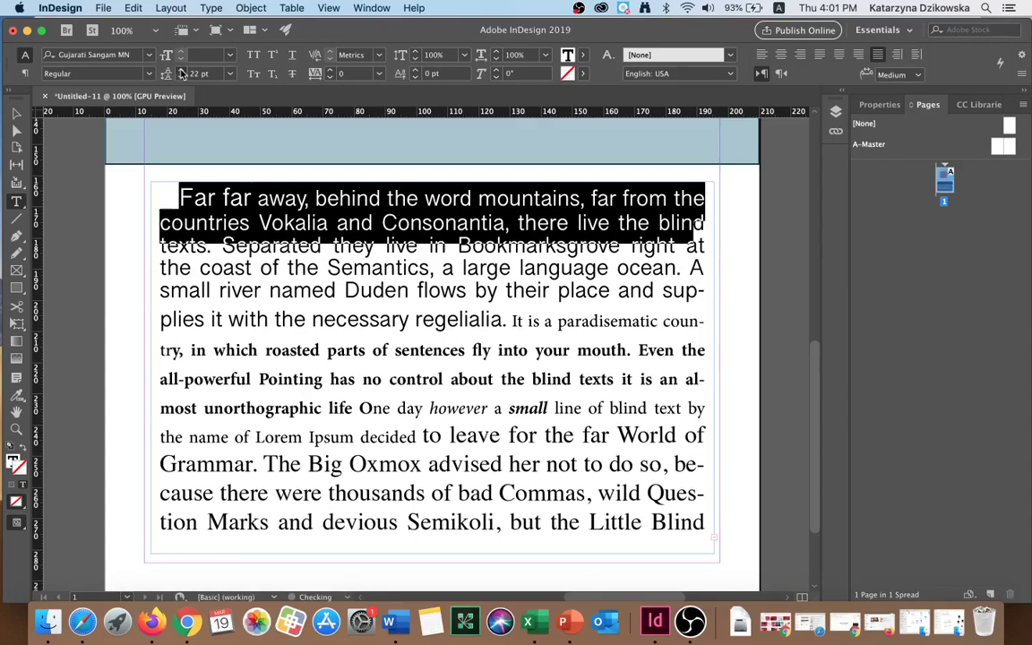
left_click(181, 70)
left_click(181, 71)
left_click(182, 70)
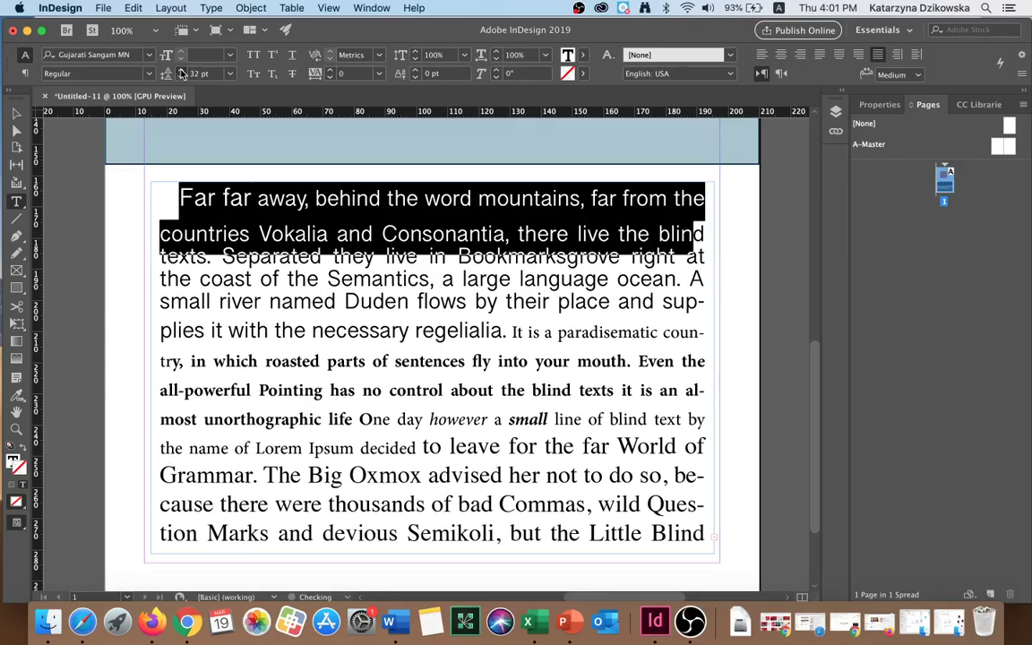
left_click(181, 71)
left_click(181, 71)
left_click(182, 71)
left_click(182, 70)
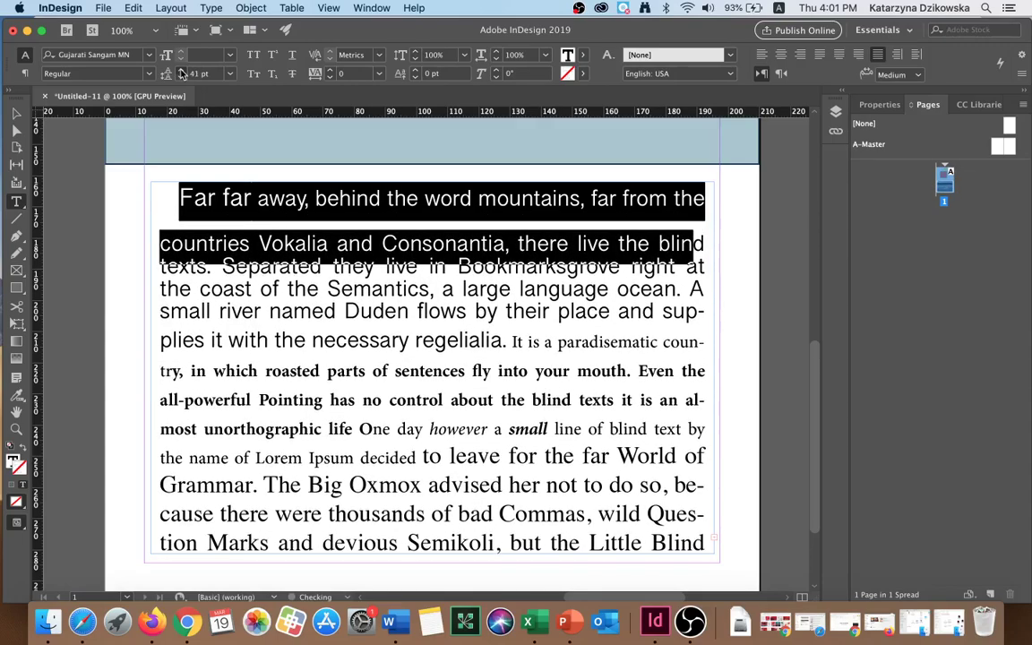
left_click(182, 71)
left_click(236, 257)
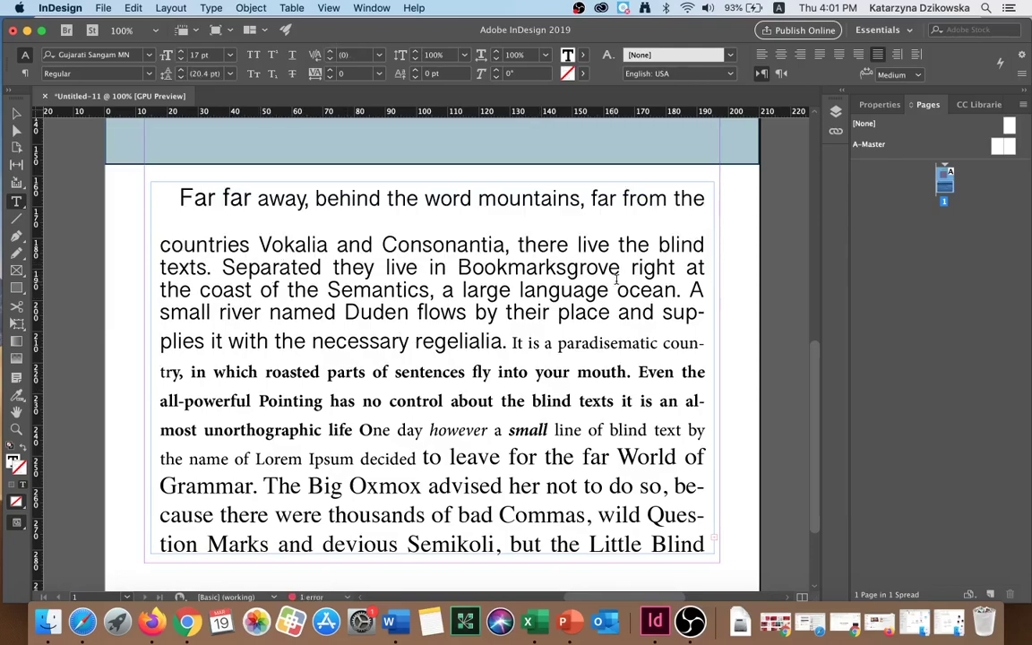
Tighten the leading of the lines from 'texts. Separated' to 'ocean' to 6 pt.
left_click_drag(711, 288, 114, 256)
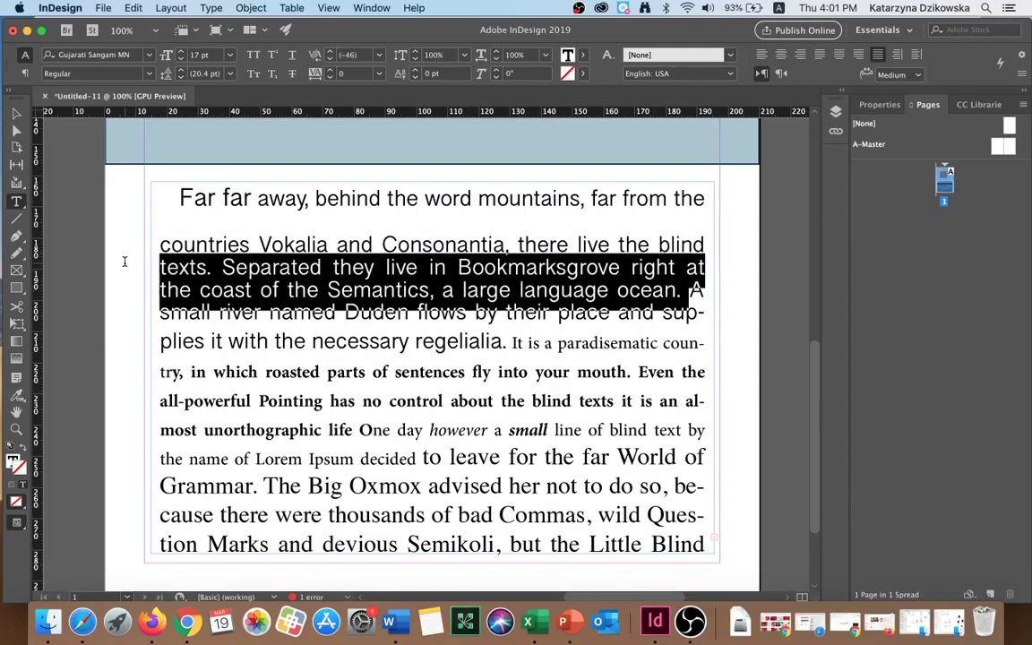
left_click(180, 78)
left_click(181, 78)
left_click(180, 78)
left_click(180, 78)
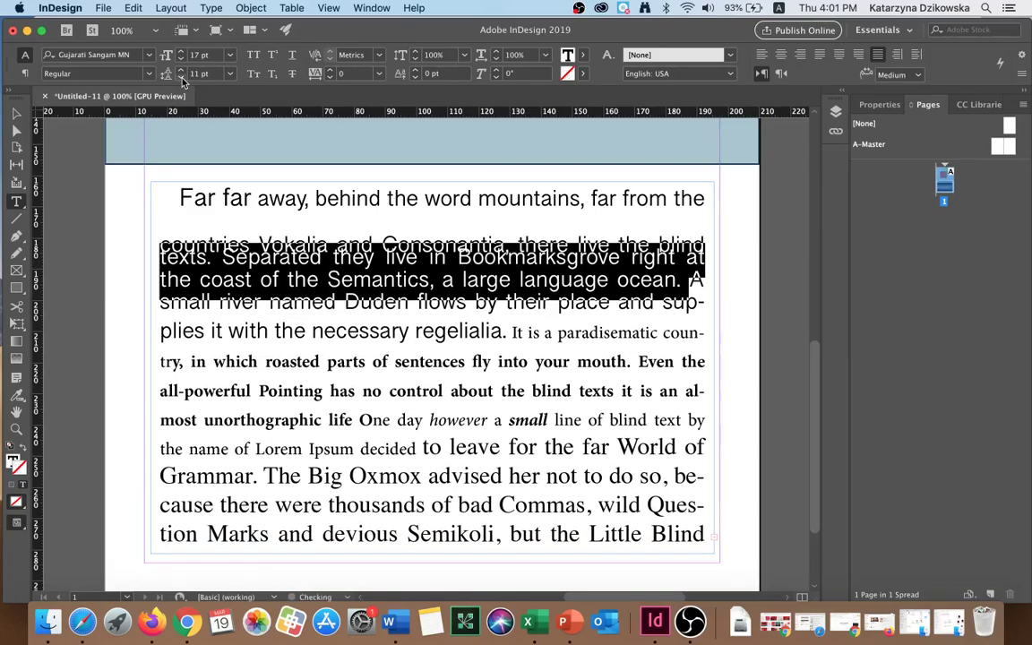
left_click(181, 78)
left_click(181, 78)
left_click(181, 78)
left_click(181, 77)
left_click(181, 78)
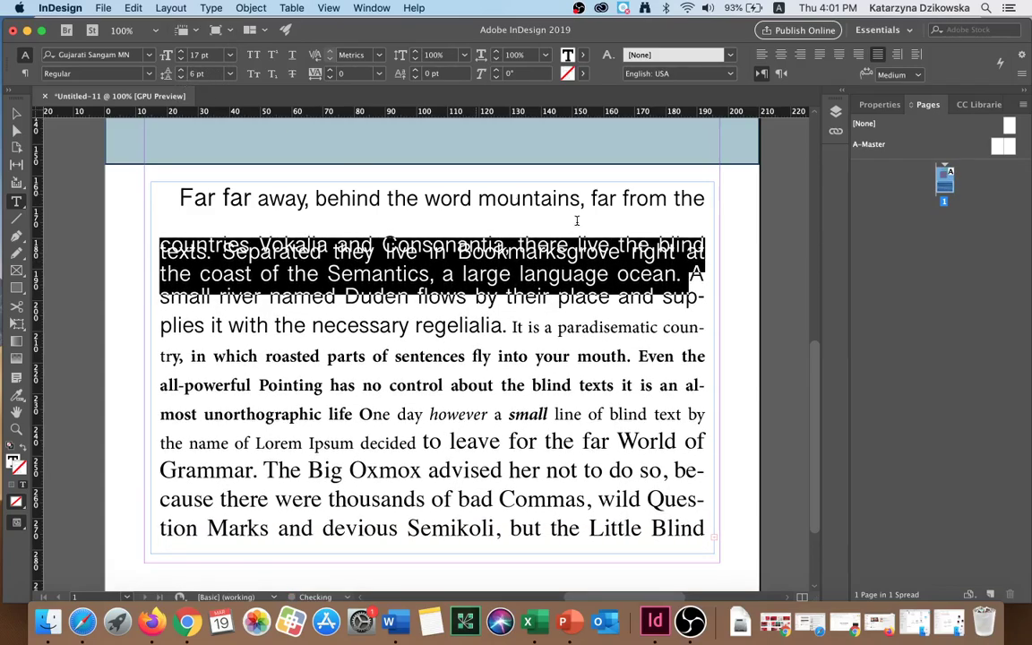
left_click(466, 223)
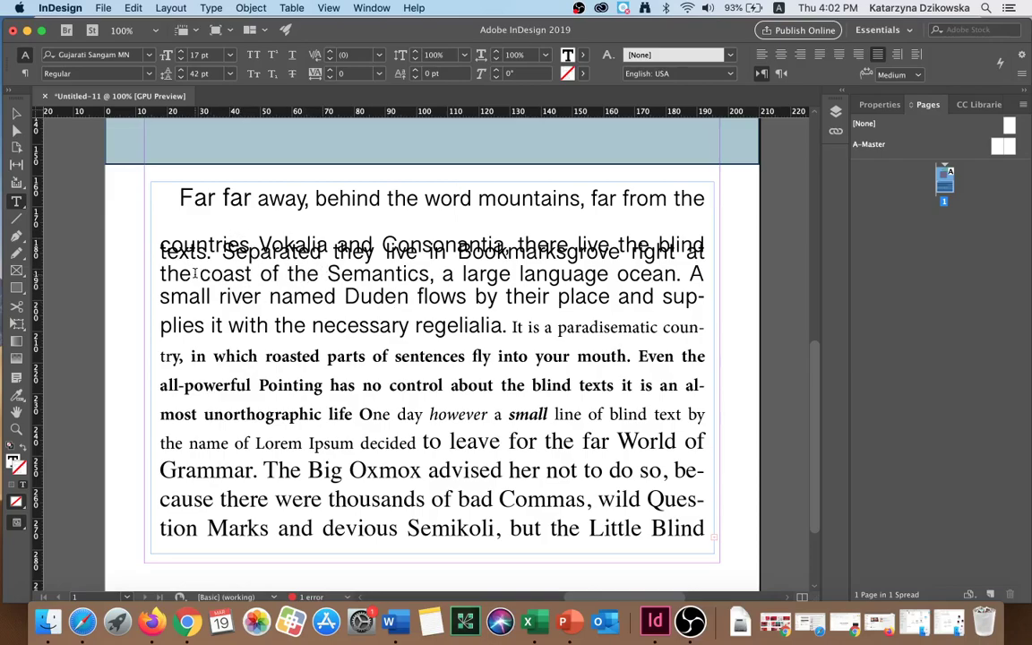
Set 'coast' in all caps and start 'A small river' as a new paragraph after a blank line.
left_click_drag(199, 274, 260, 276)
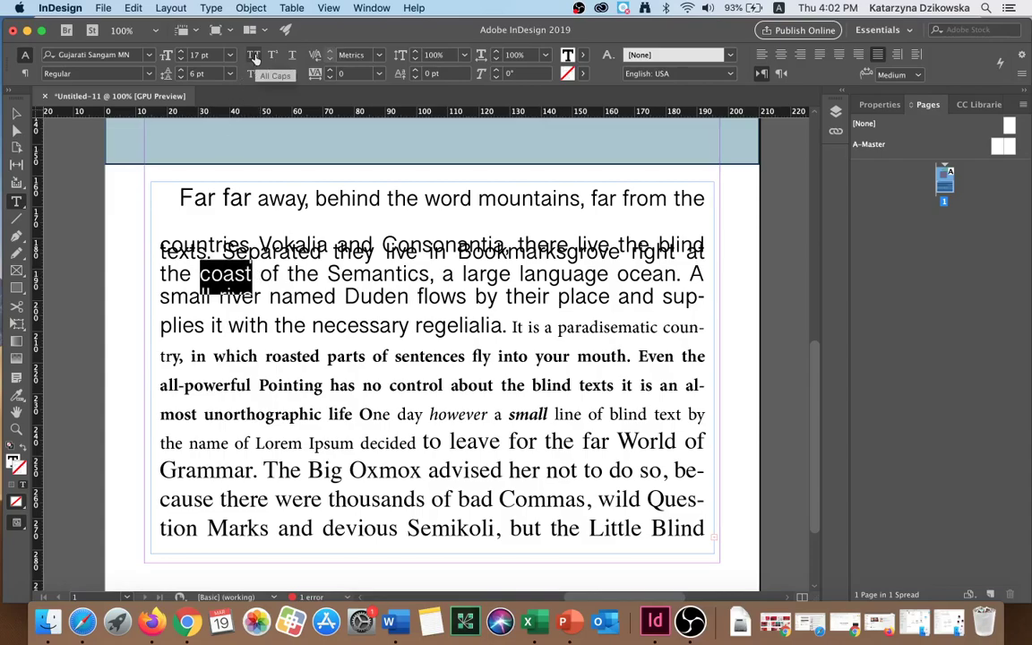
left_click(254, 55)
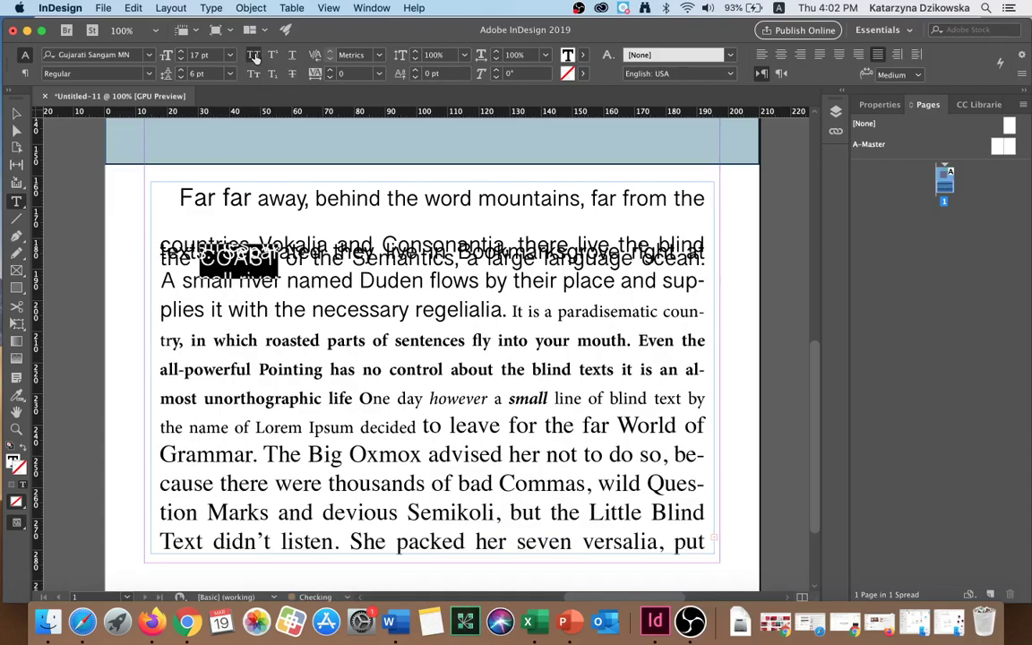
left_click(711, 245)
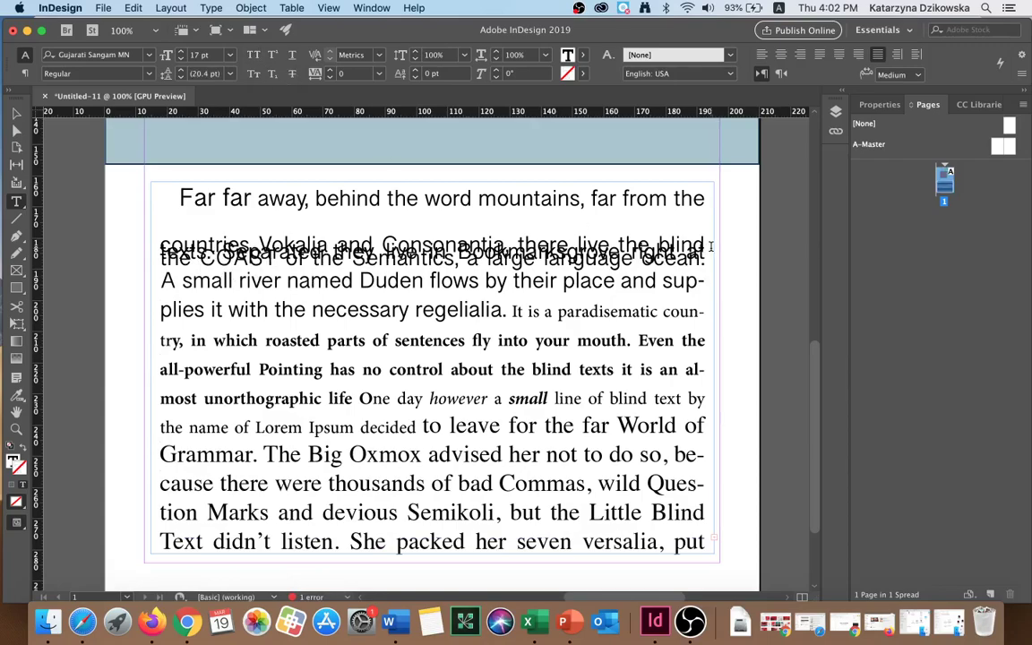
key("Return")
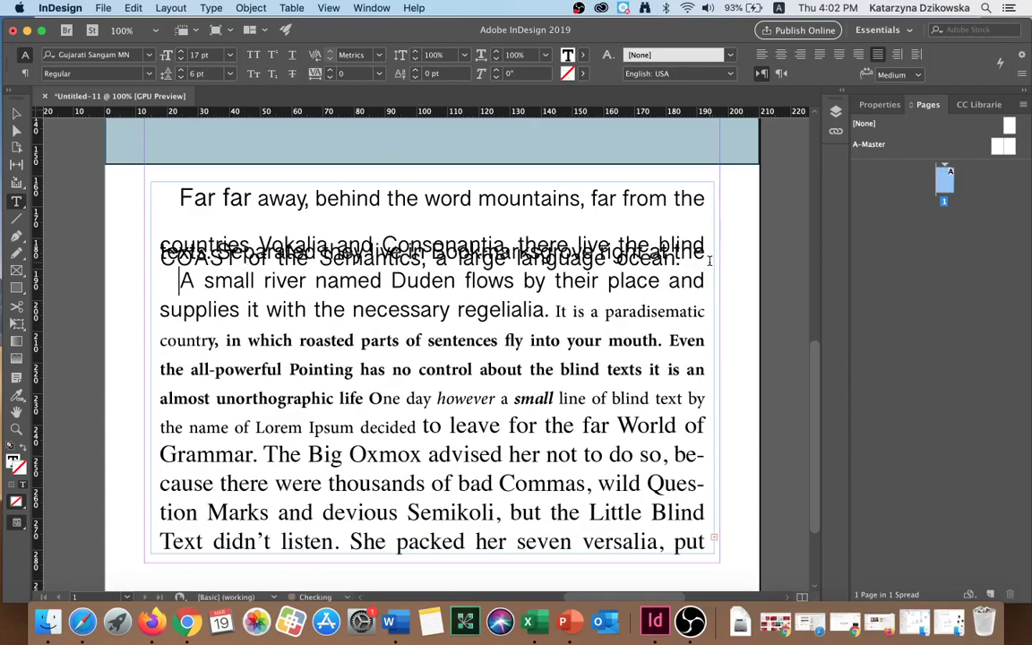
key("Return")
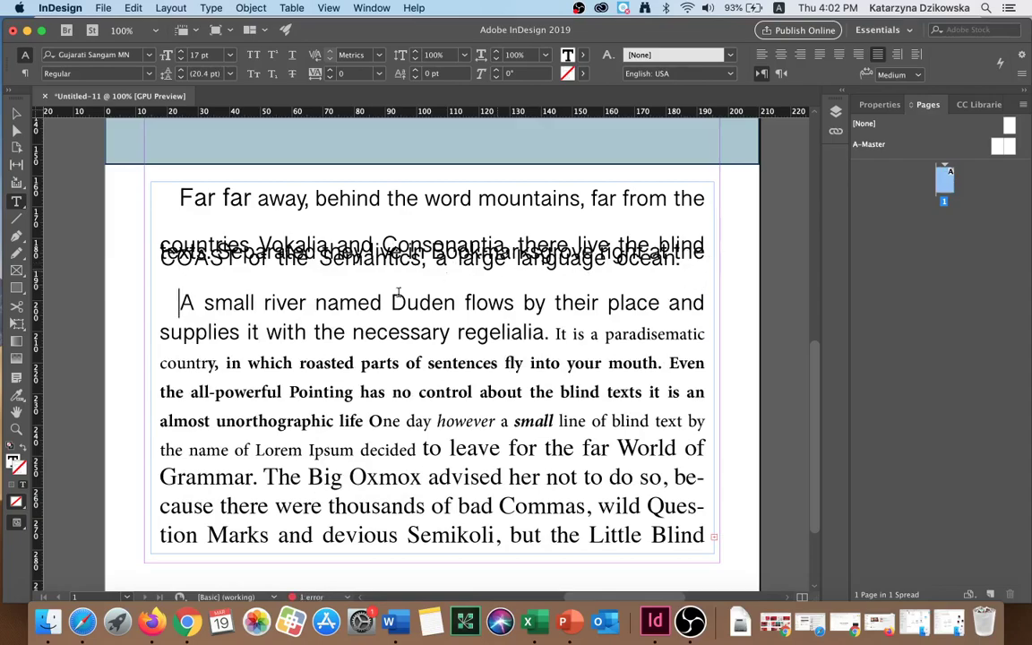
Set 'small' in all caps and 'Duden' in small caps.
double_click(220, 303)
left_click(254, 55)
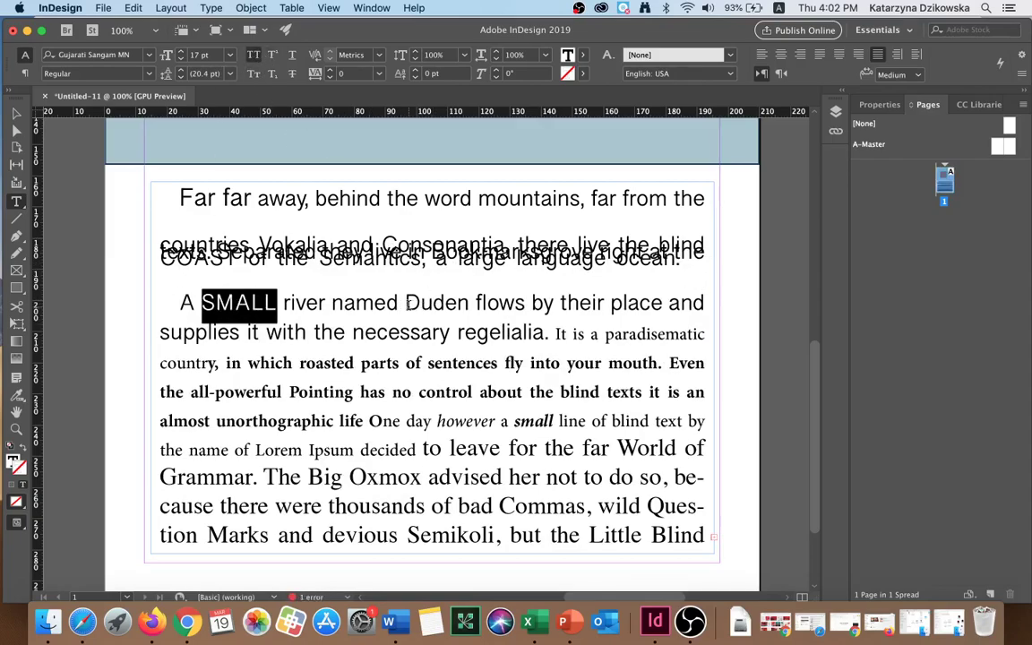
left_click_drag(405, 303, 473, 305)
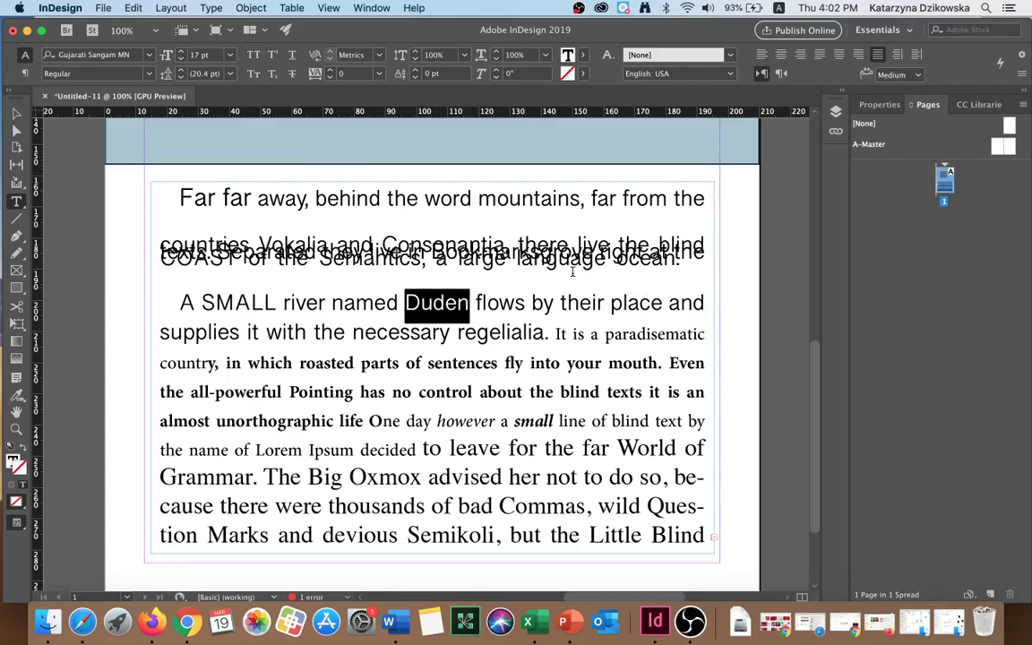
left_click(254, 75)
left_click(554, 367)
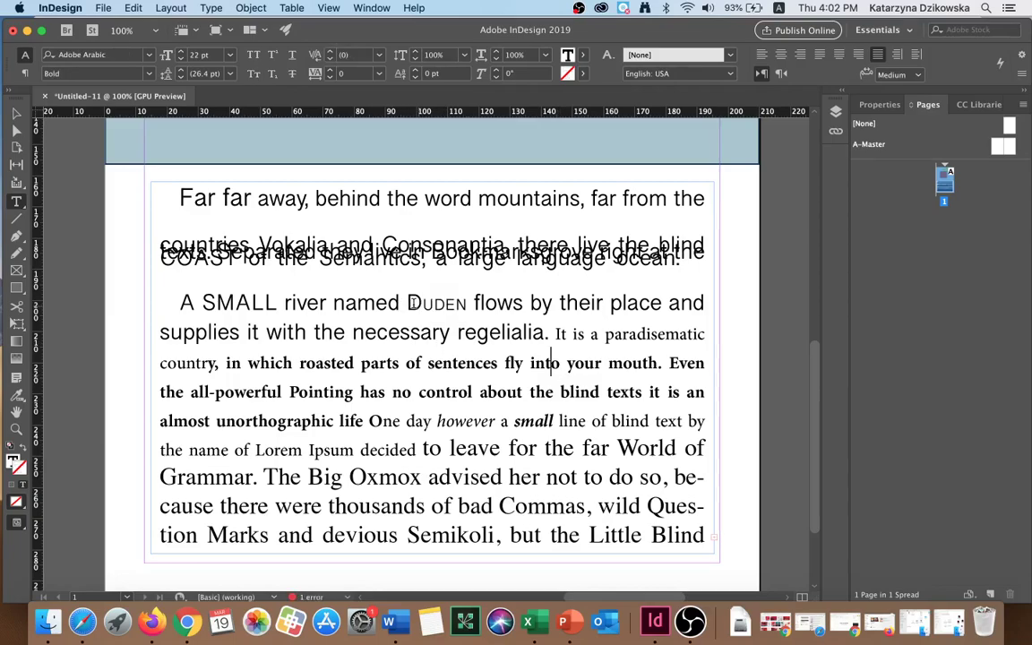
left_click(412, 303)
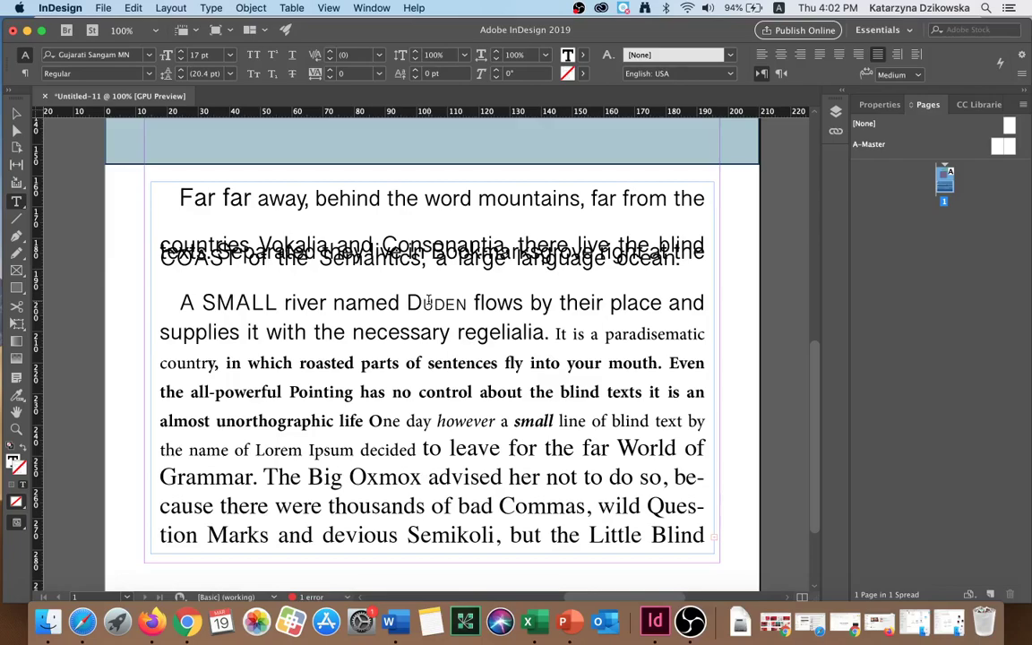
Make 'ws' in 'flows' superscript and 'ei' in 'their' subscript.
left_click(485, 303)
left_click_drag(523, 304, 499, 304)
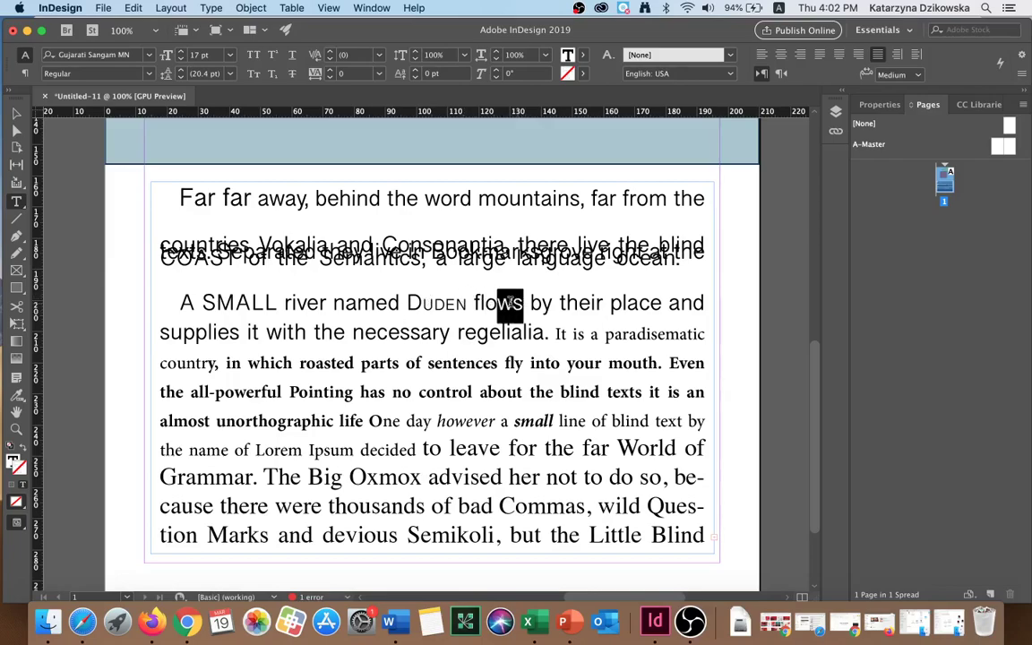
left_click(274, 55)
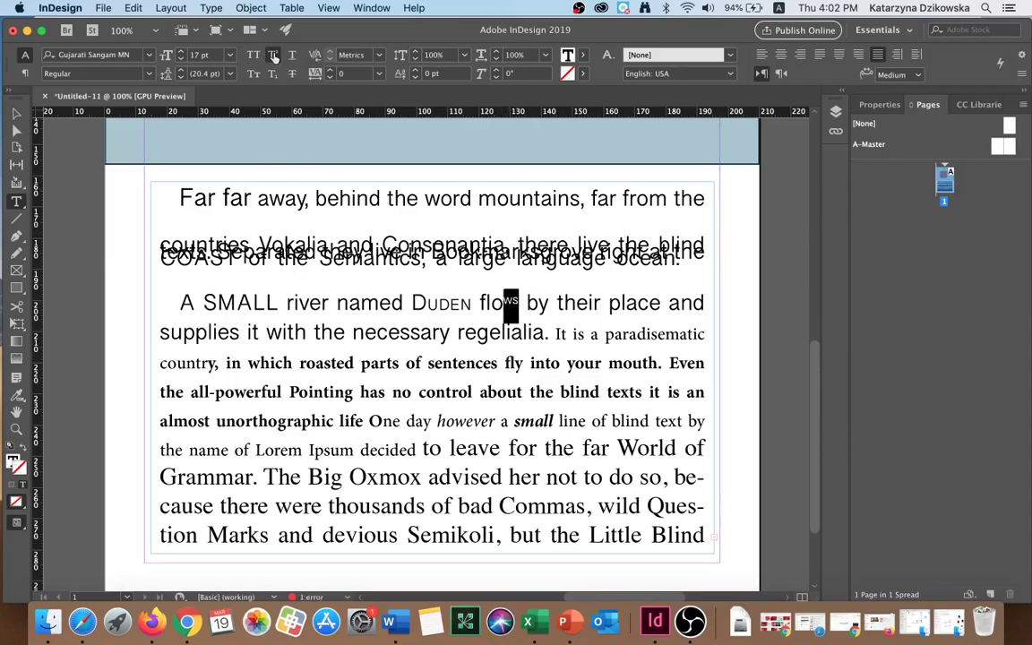
left_click(598, 303)
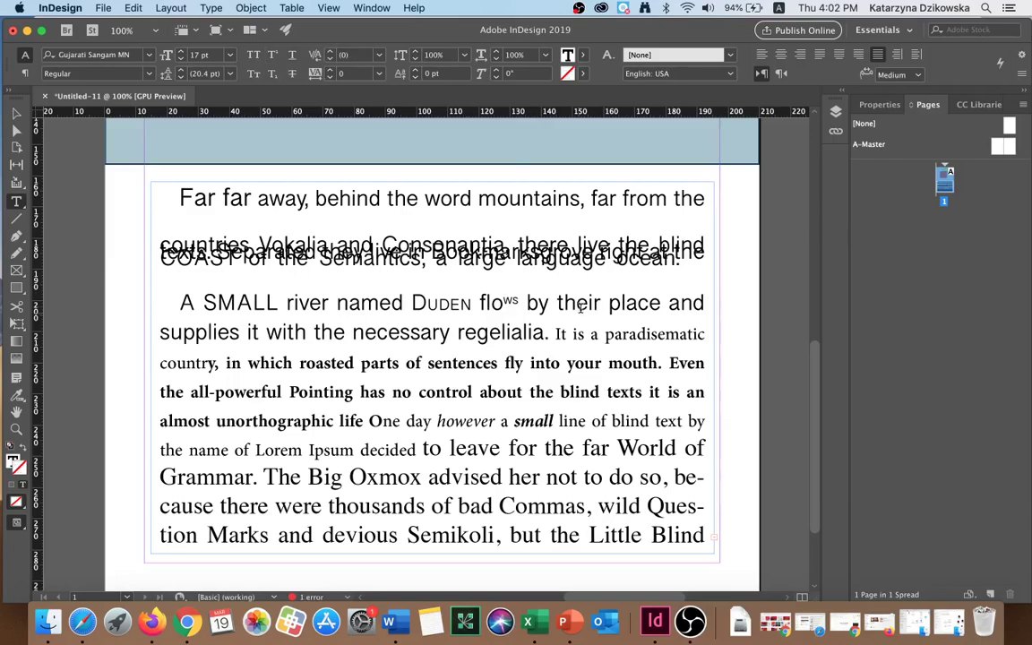
left_click_drag(576, 303, 594, 303)
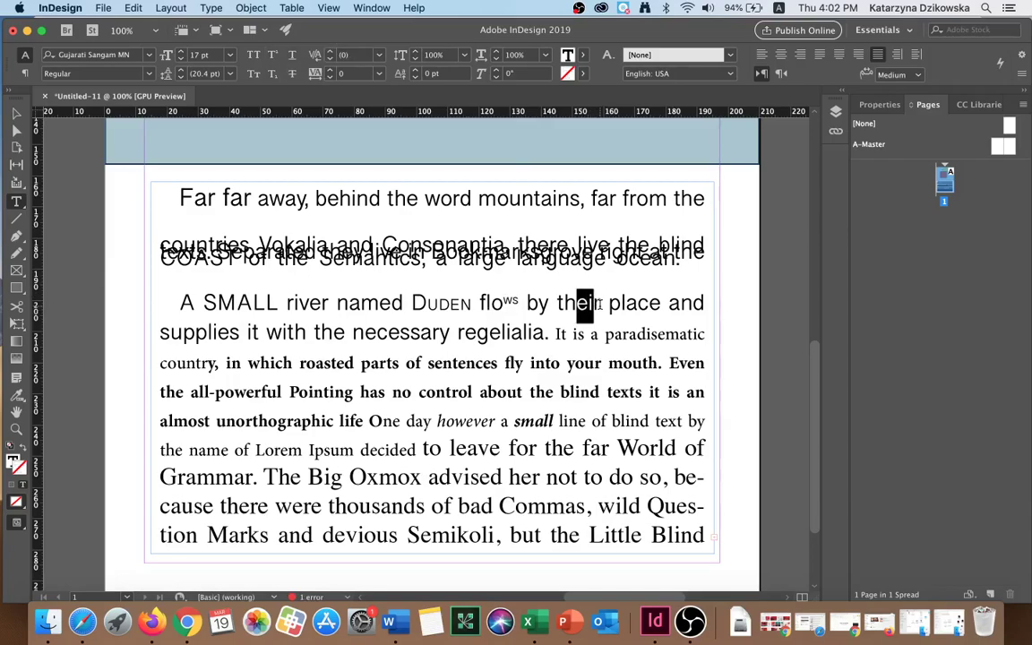
left_click(274, 75)
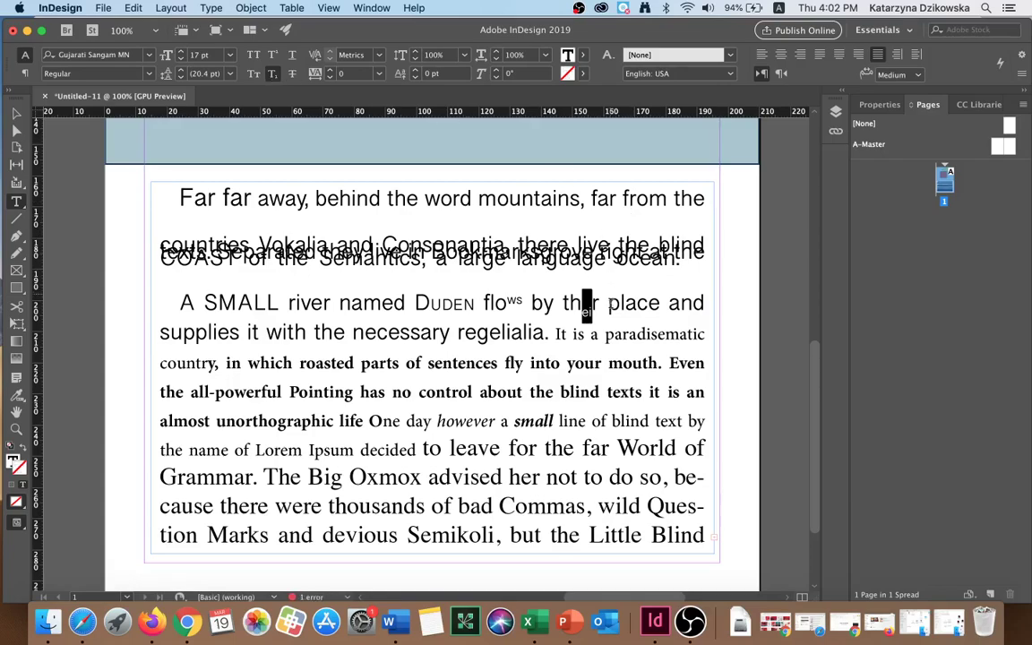
Underline the word 'place' and strike through the word 'and'.
left_click_drag(609, 303, 667, 306)
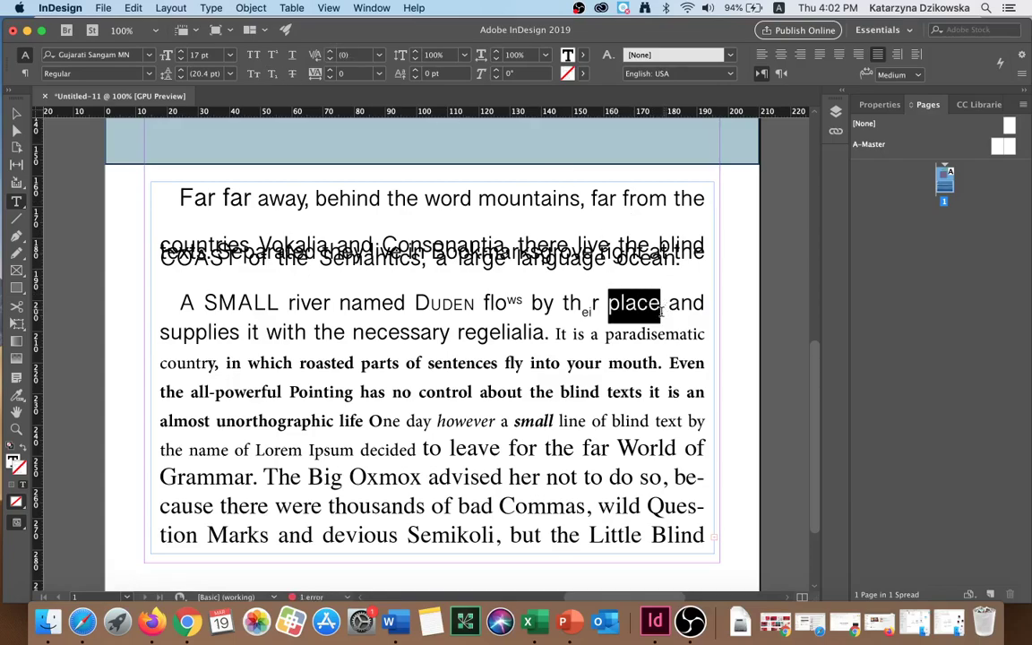
left_click(295, 56)
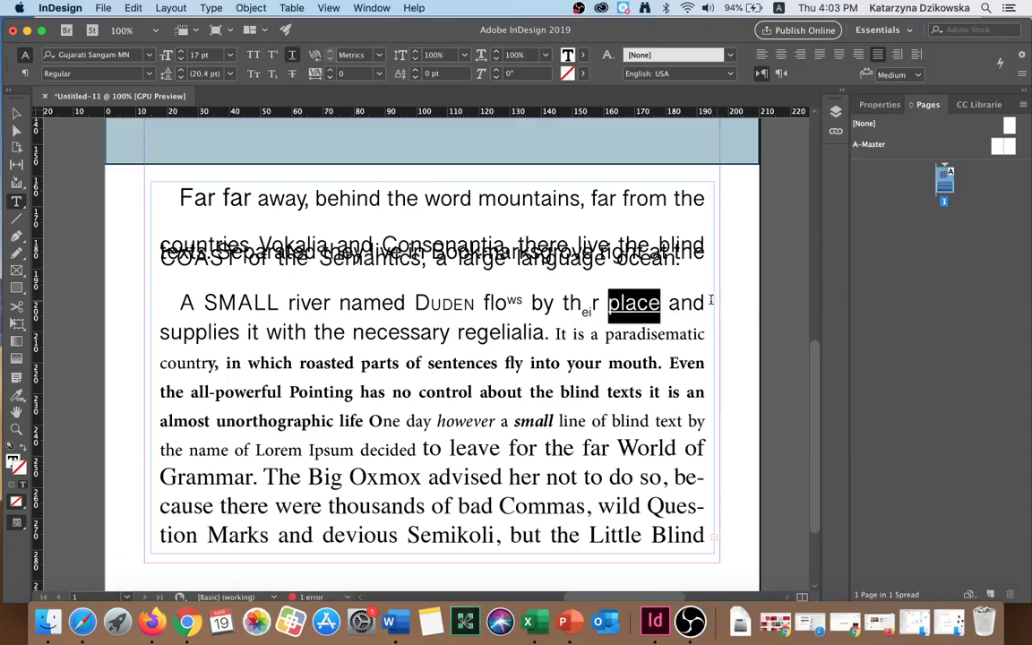
left_click_drag(669, 303, 707, 303)
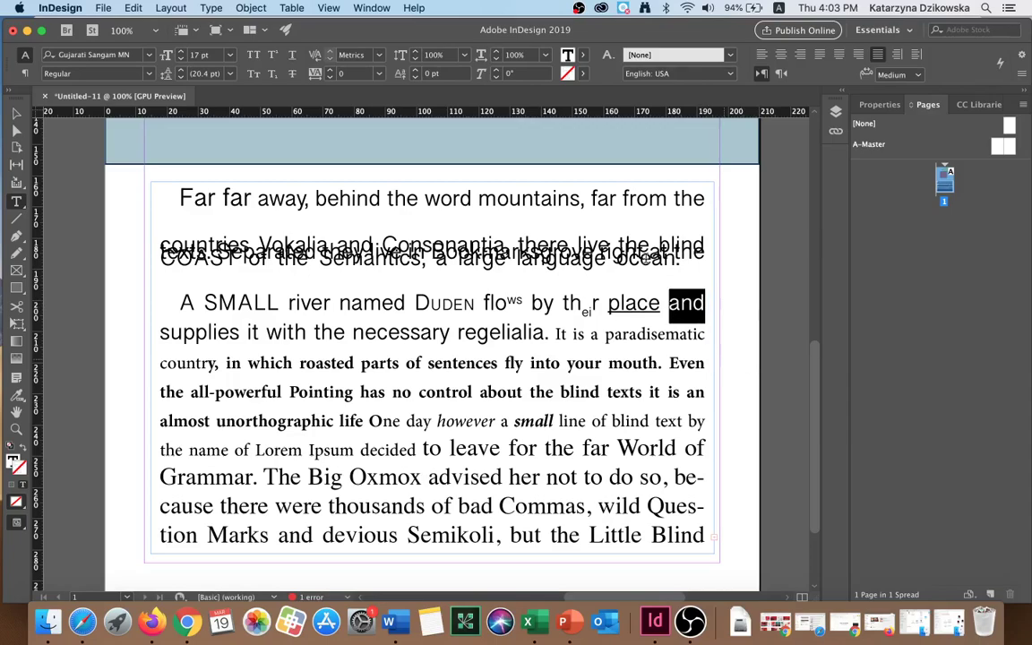
left_click(294, 74)
left_click(160, 333)
Set the word 'supplies' to 150% vertical scale.
left_click_drag(160, 332, 242, 336)
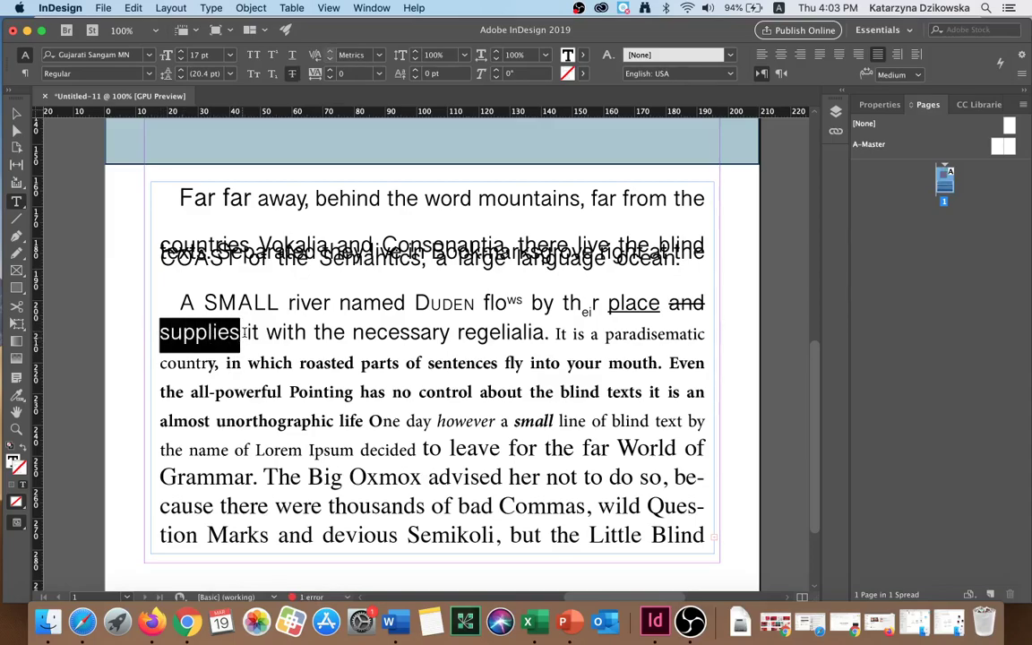
left_click(416, 52)
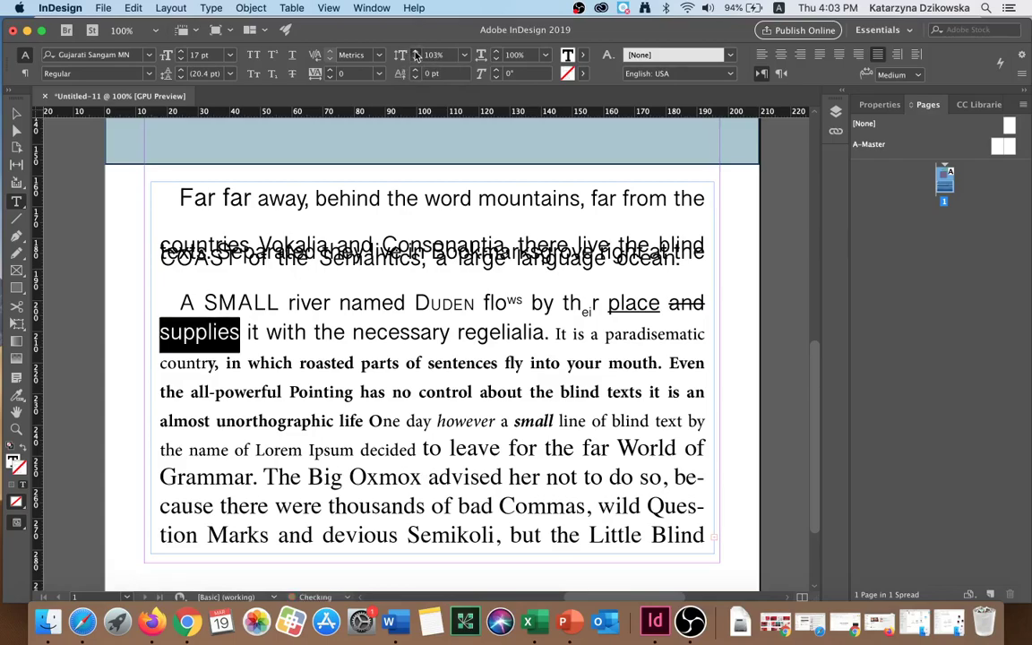
left_click(464, 55)
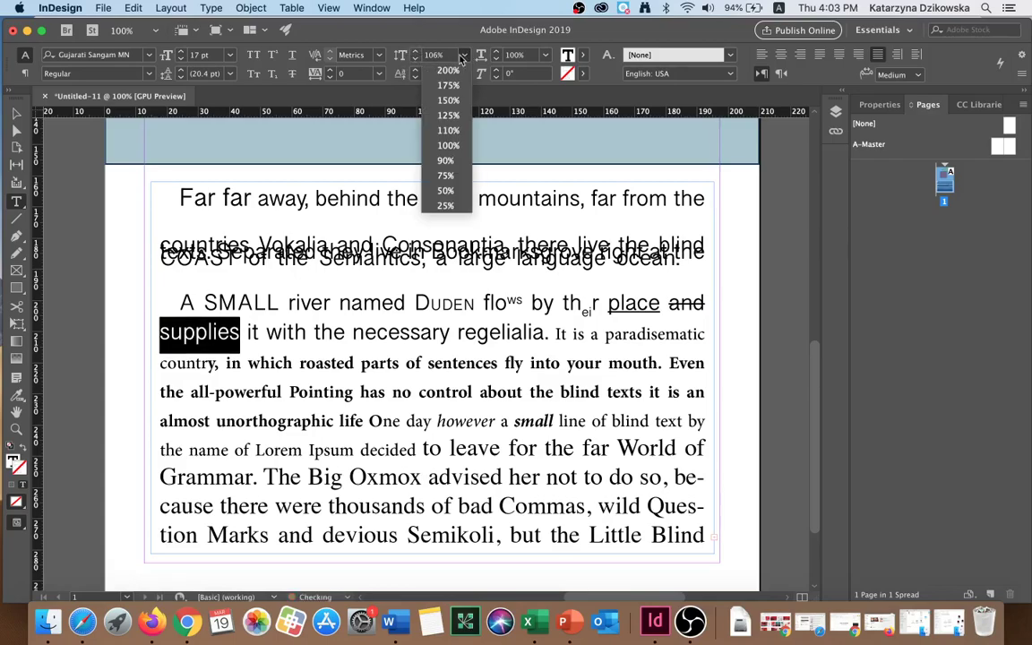
left_click(453, 107)
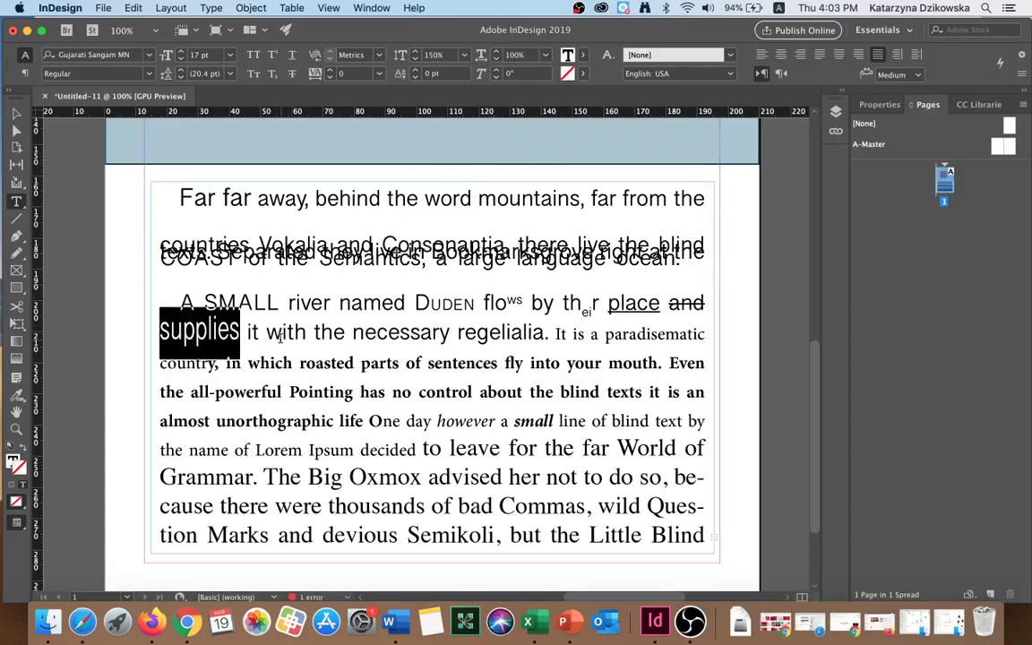
Set the word 'with' to 175% horizontal scale.
left_click_drag(267, 333, 309, 333)
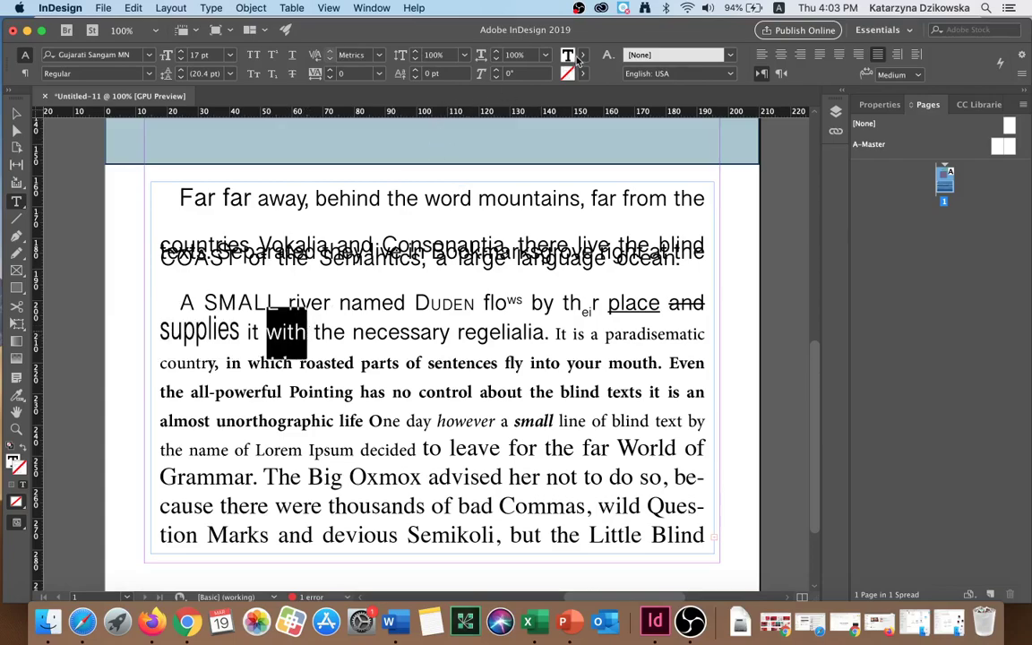
left_click(495, 51)
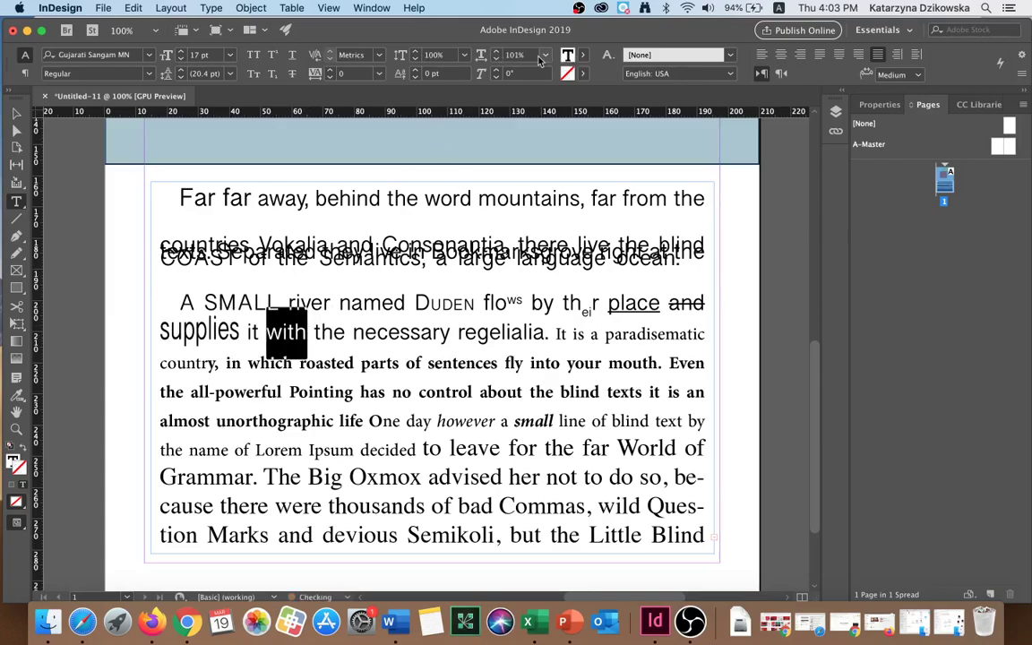
left_click(545, 55)
left_click(530, 85)
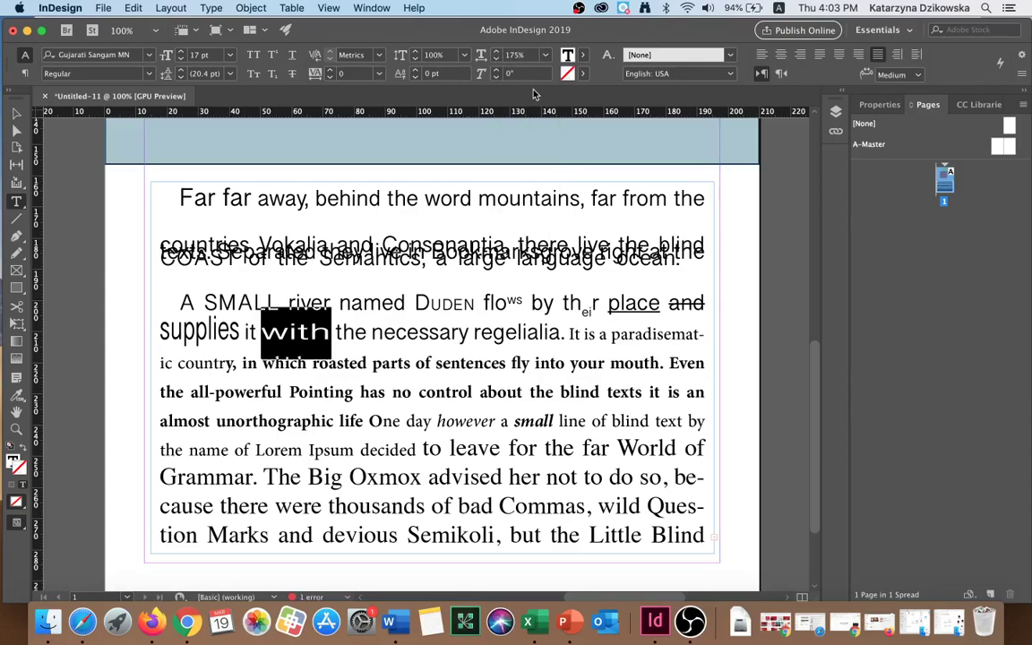
Skew the word 'the' before 'necessary' by 50°.
double_click(350, 335)
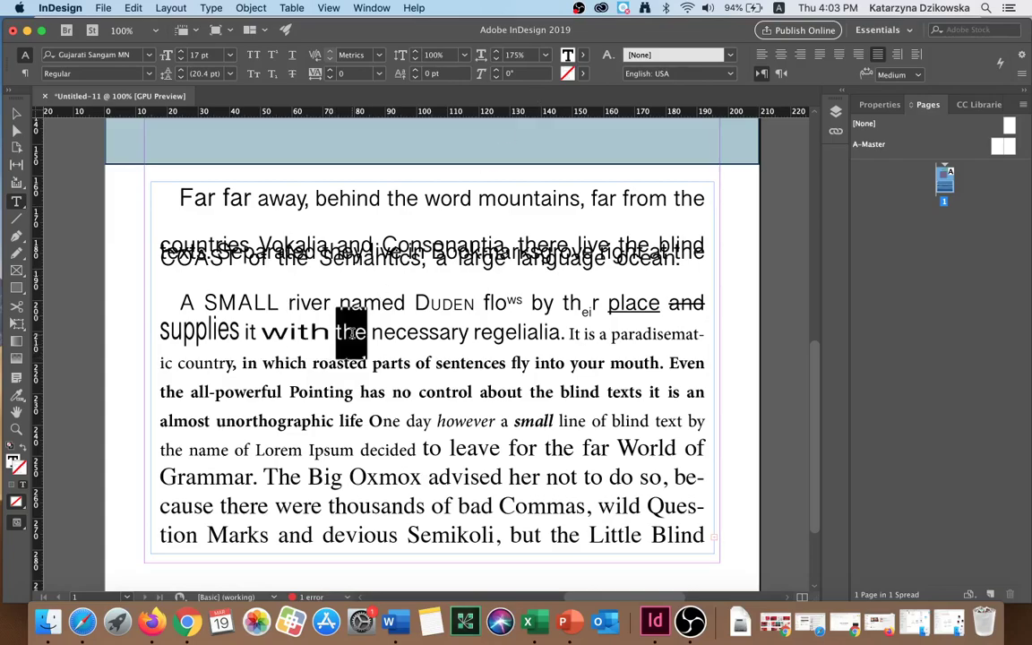
left_click(497, 74)
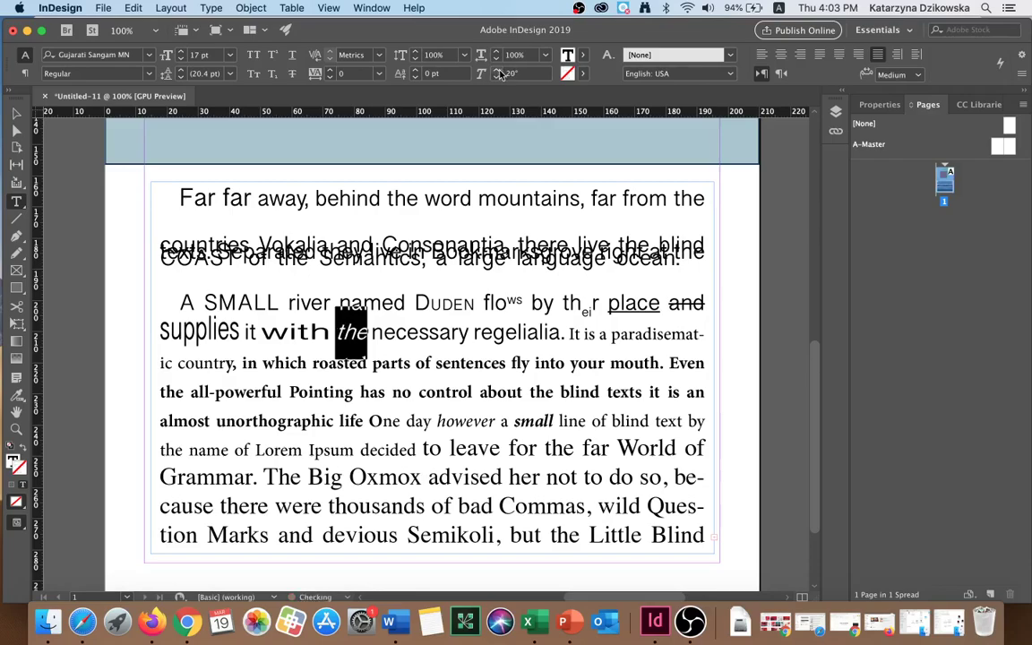
left_click(497, 74)
left_click(497, 71)
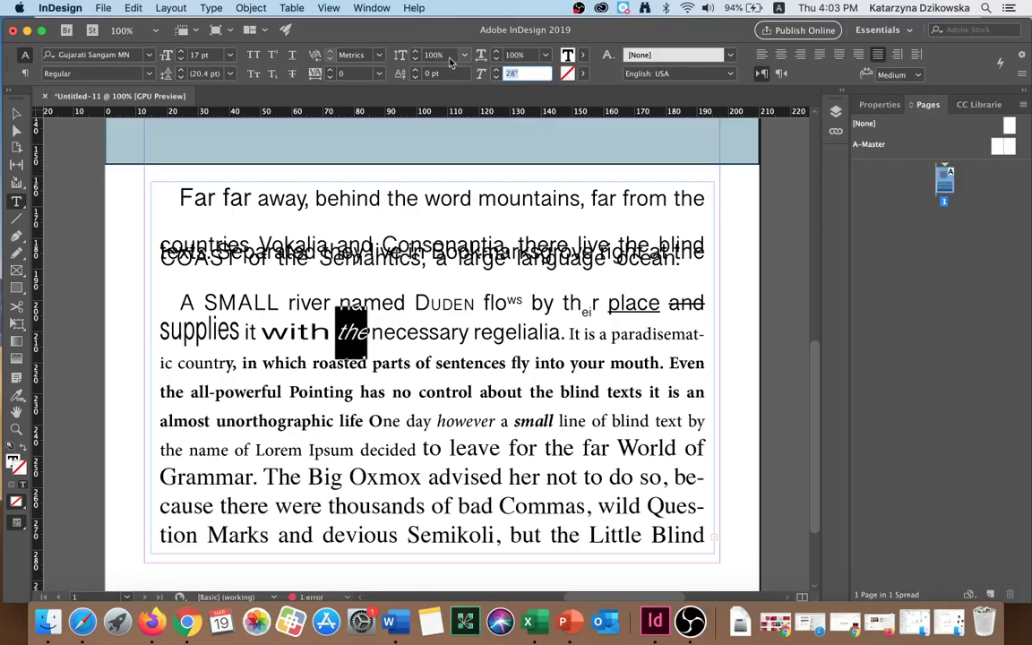
type("50")
key("Return")
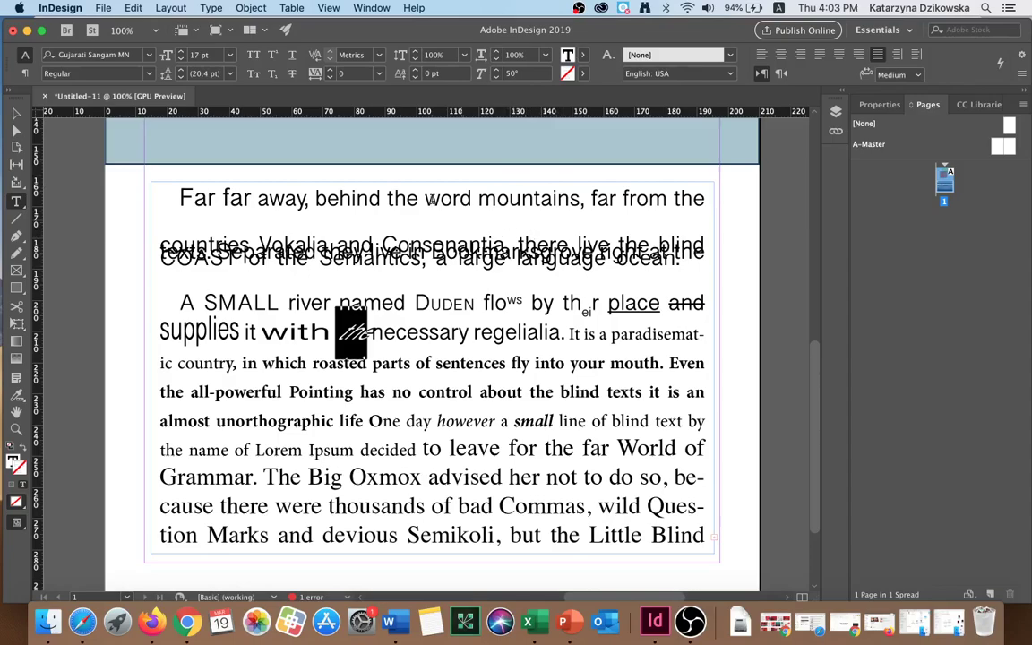
Raise 'ssary' in 'necessary' to an 8 pt baseline shift.
left_click_drag(470, 332, 419, 332)
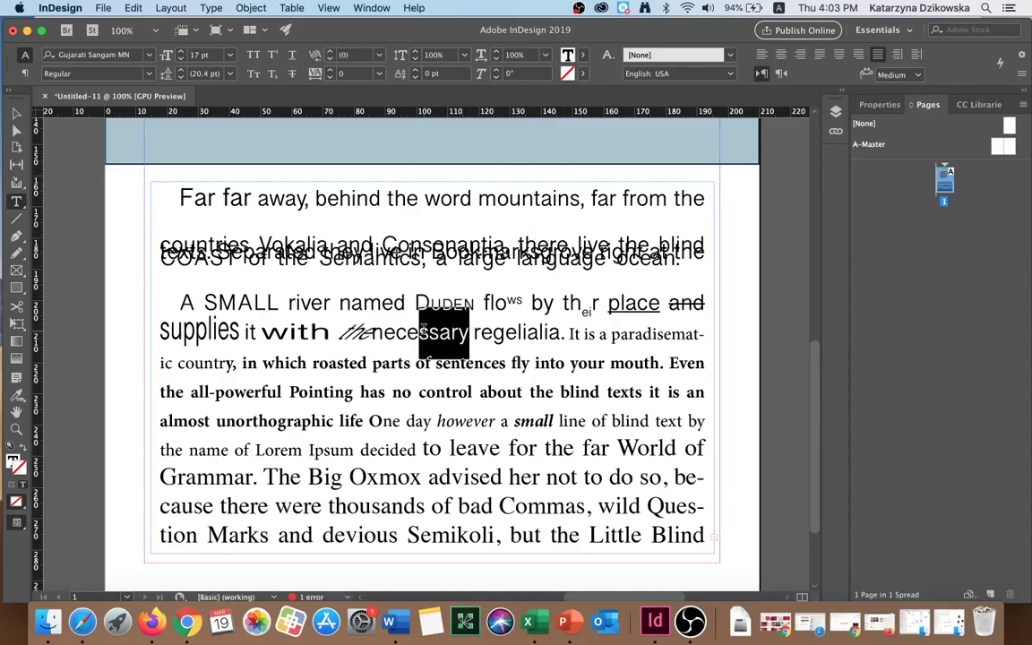
left_click(415, 71)
left_click(415, 71)
left_click(415, 71)
left_click(415, 71)
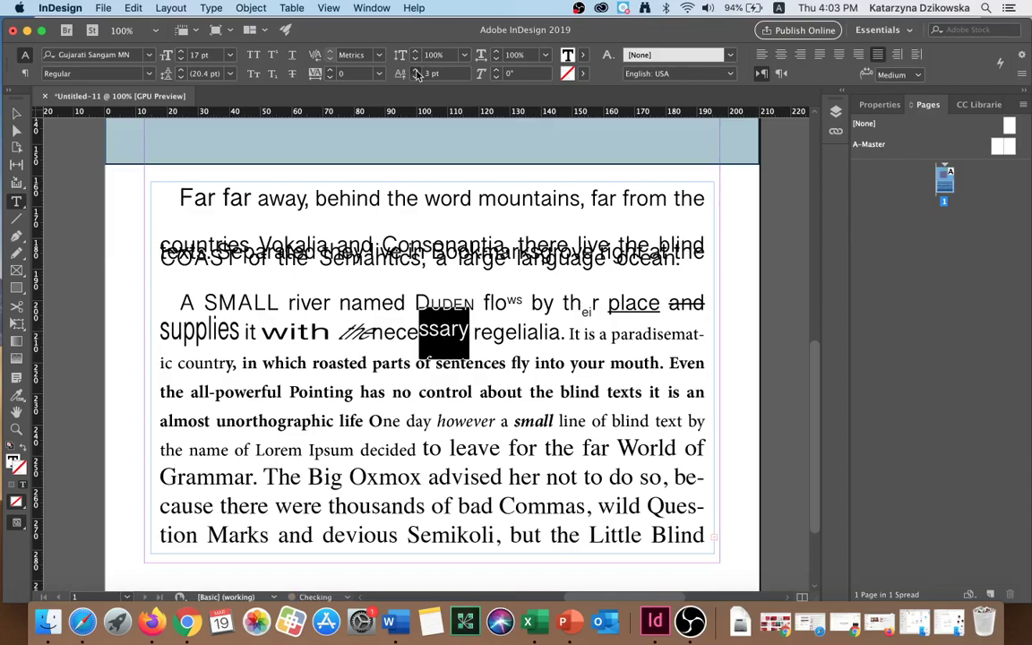
left_click(415, 71)
left_click(415, 70)
left_click(415, 71)
left_click(415, 71)
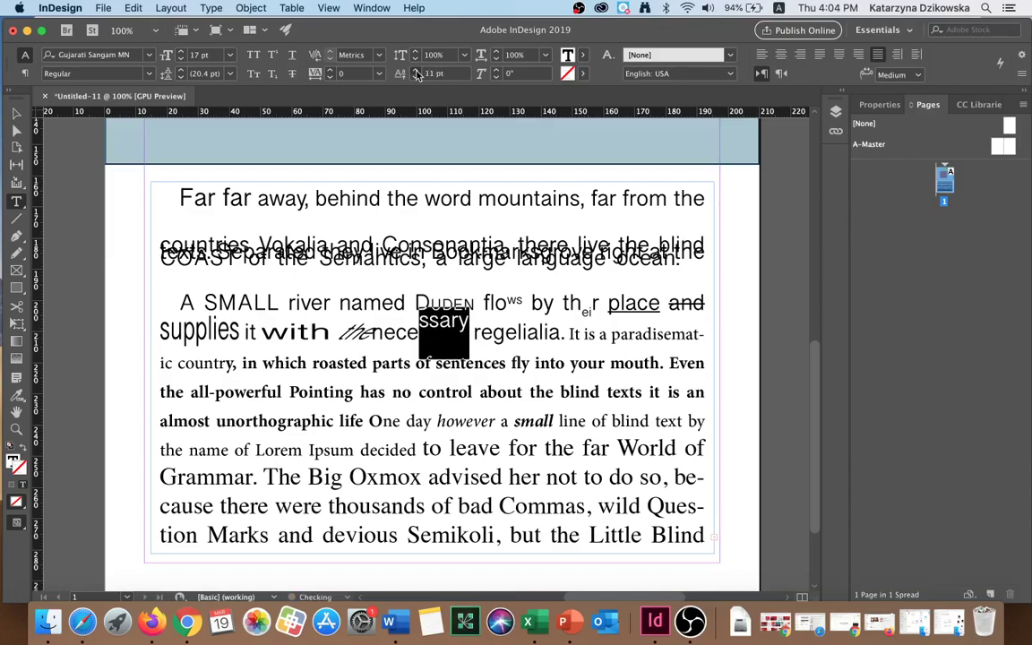
left_click(548, 349)
Lower 'elialia' in 'regelialia' to a -9 pt baseline shift.
left_click_drag(562, 333, 506, 333)
left_click(415, 77)
left_click(415, 77)
left_click(415, 77)
left_click(415, 77)
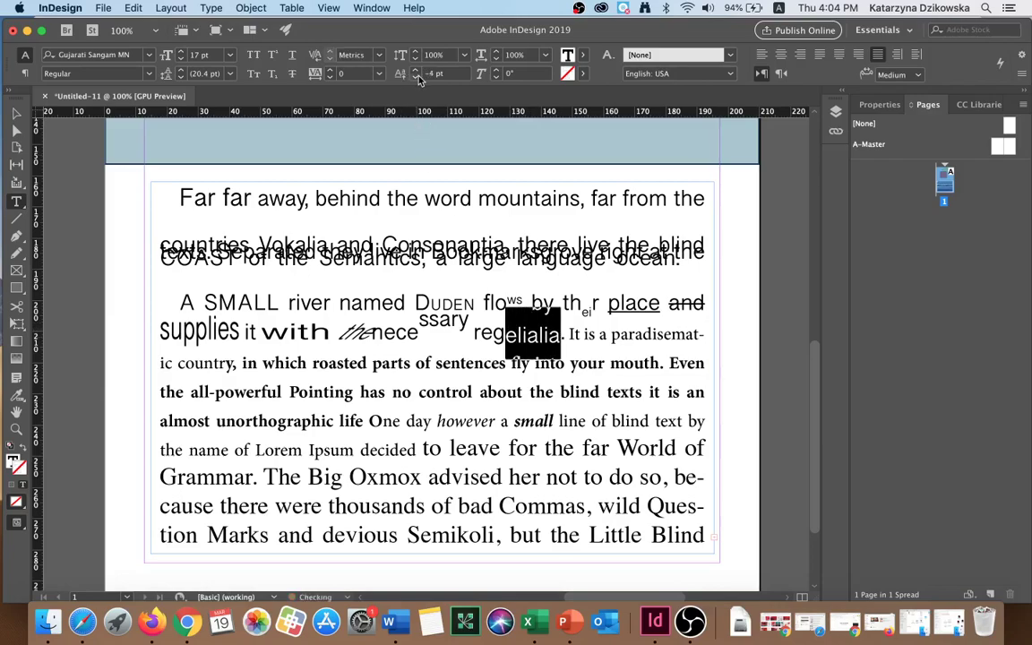
left_click(415, 77)
left_click(414, 77)
left_click(415, 77)
left_click(418, 77)
left_click(537, 418)
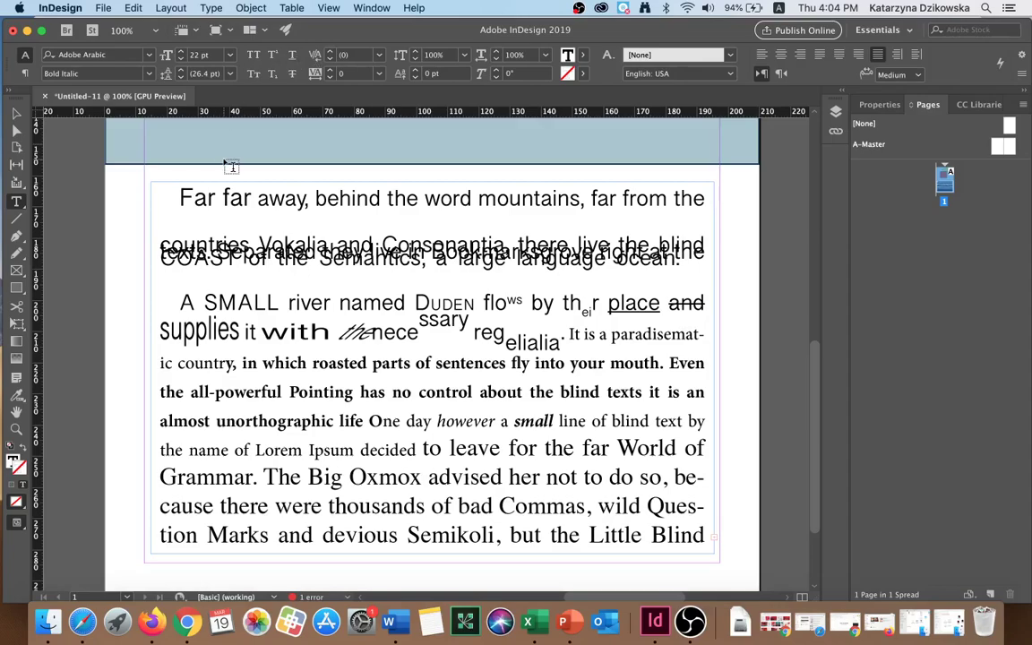
Zoom in on the paragraph and place the cursor at letters in however, life, Pointing and Lorem.
key("super+equal")
key("super+equal")
key("super+equal")
key("super+equal")
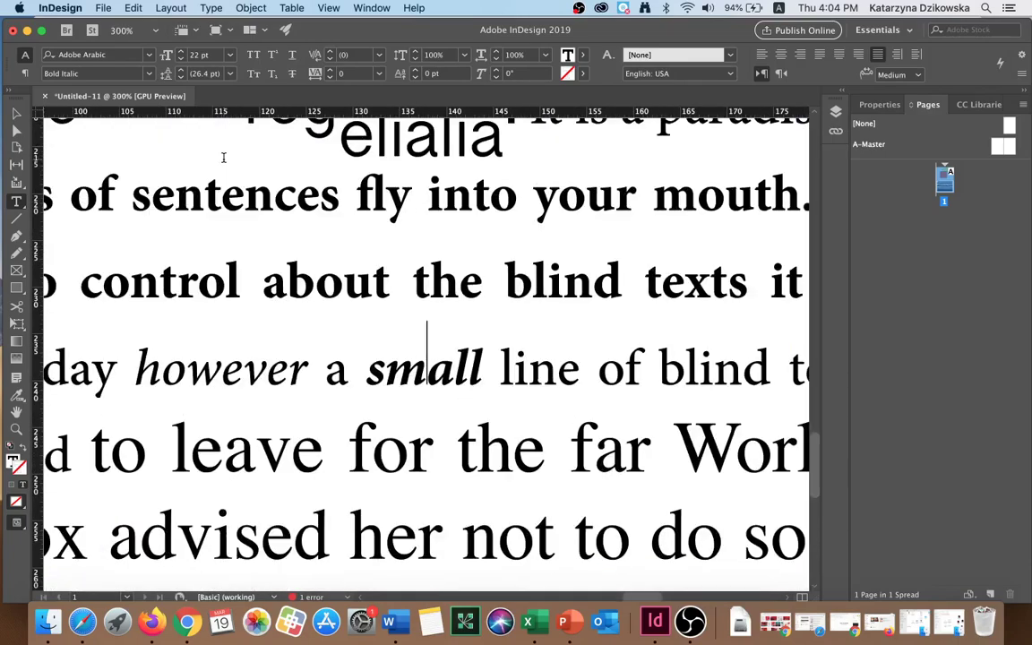
left_click_drag(218, 340, 237, 339)
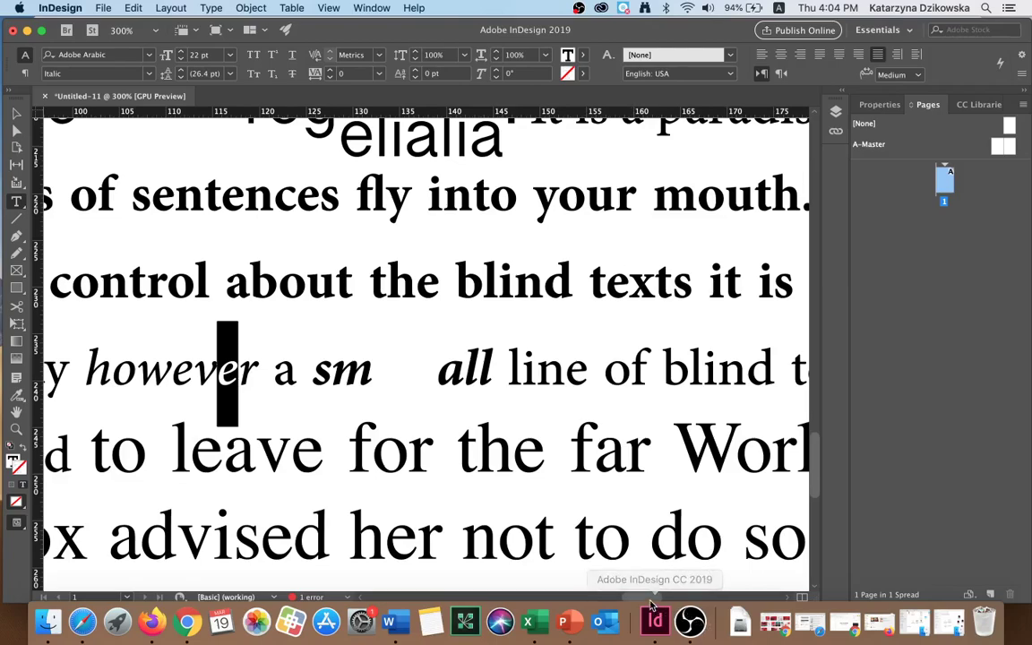
left_click_drag(652, 597, 611, 599)
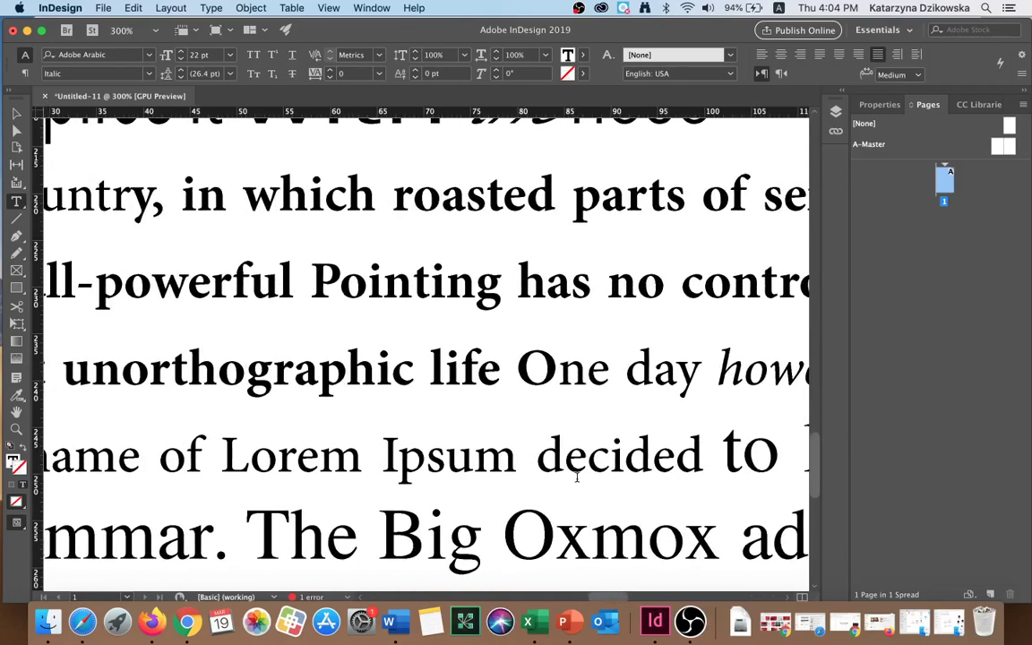
left_click(448, 326)
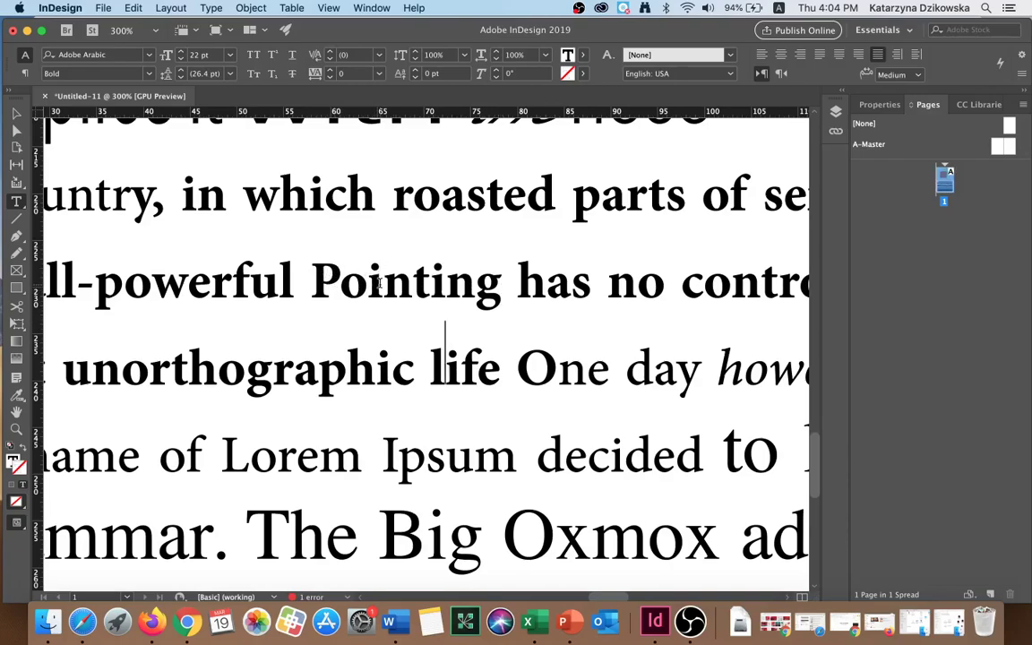
left_click(368, 283)
left_click_drag(369, 283, 377, 285)
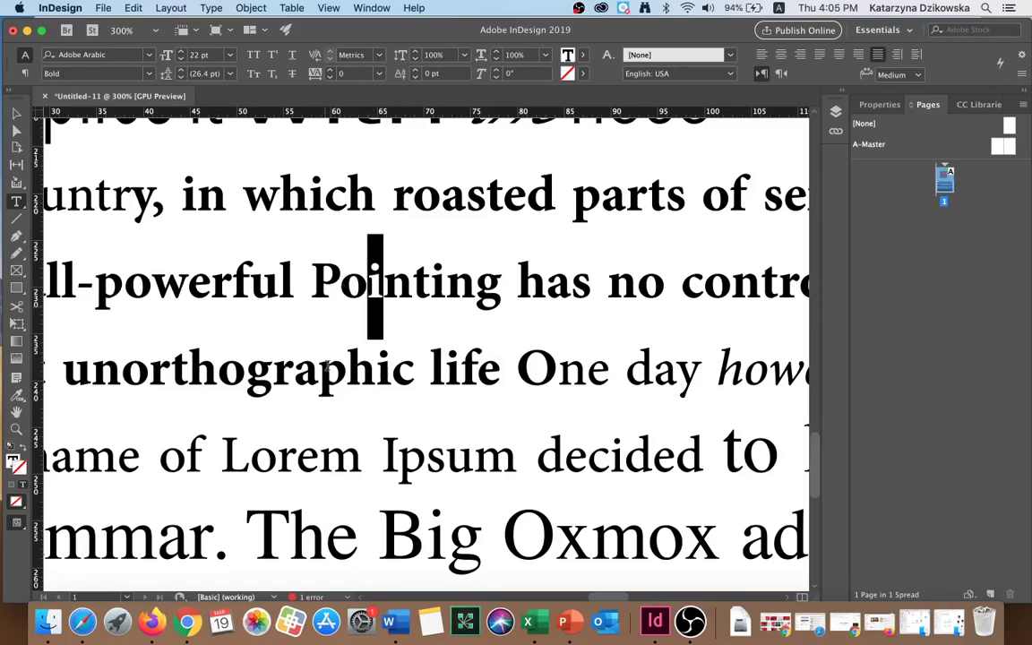
left_click_drag(320, 457, 363, 457)
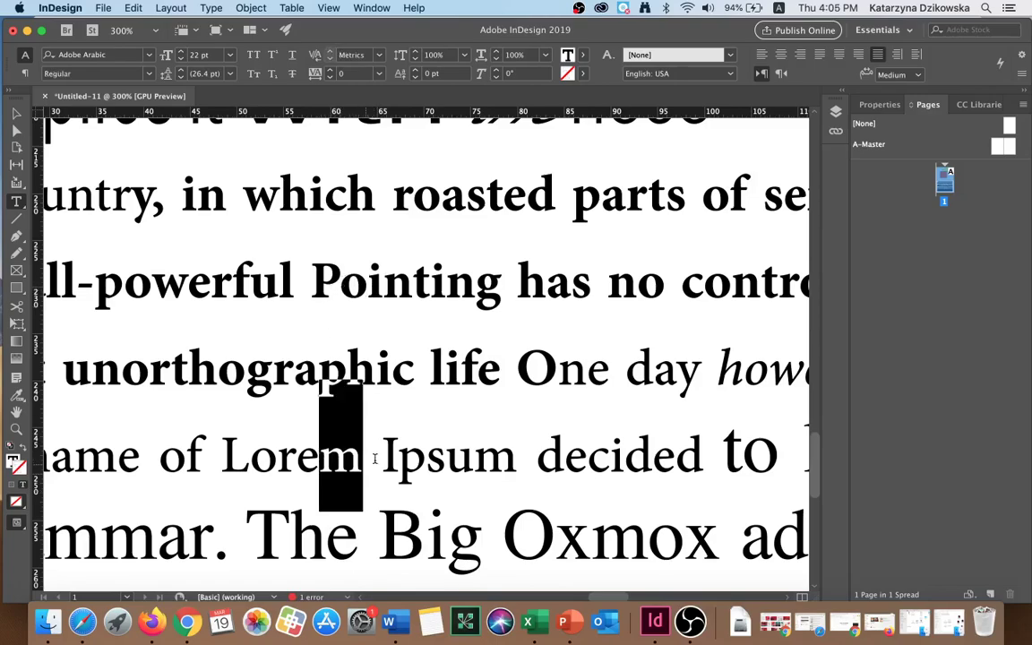
key("Right")
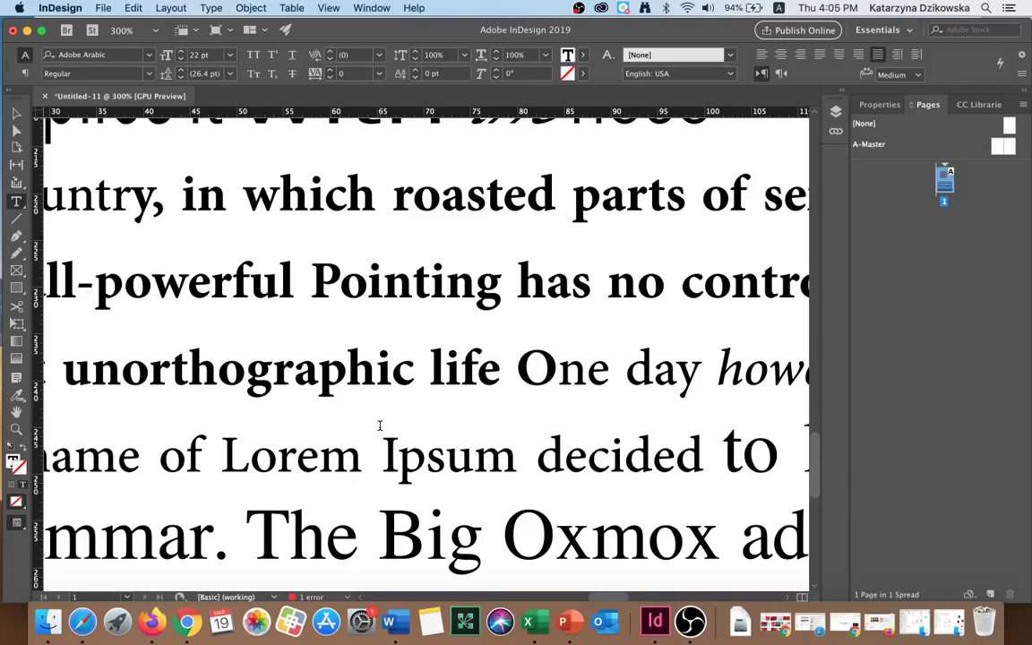
Copy the word 'Pointing' and paste a second copy right after it.
left_click_drag(319, 276, 505, 285)
key("cmd+c")
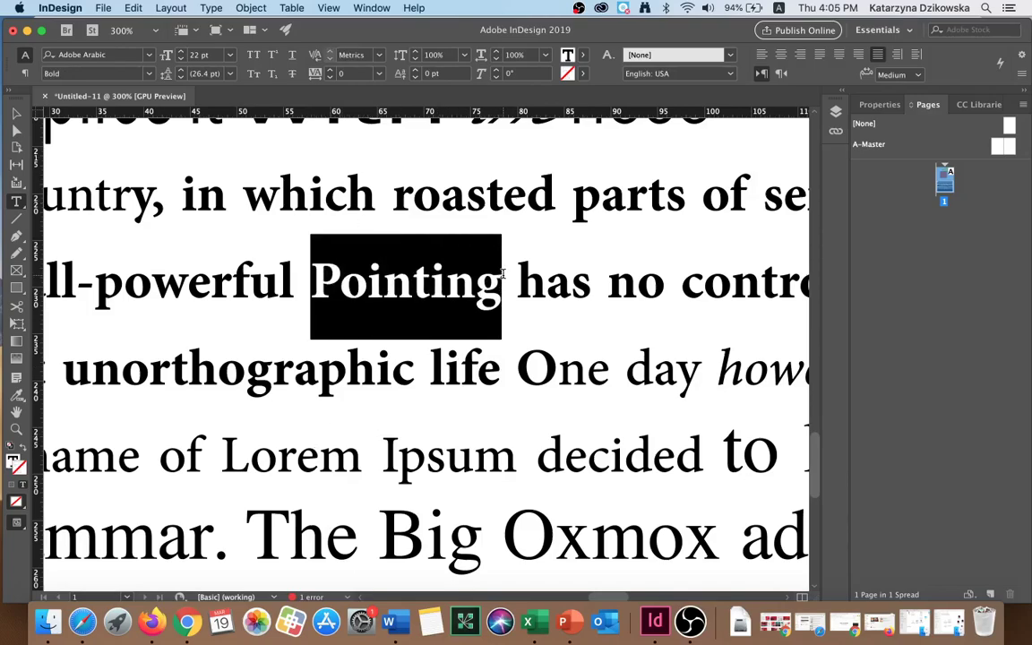
left_click(503, 285)
key("cmd+v")
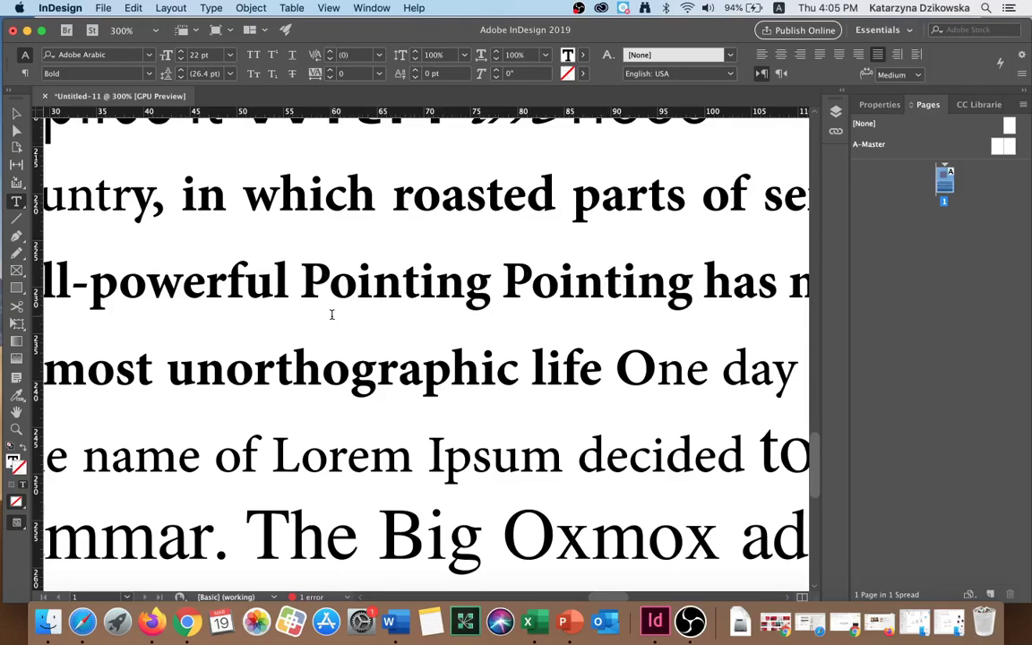
Switch the first 'Pointing' from Metrics to Optical kerning.
left_click_drag(299, 283, 484, 286)
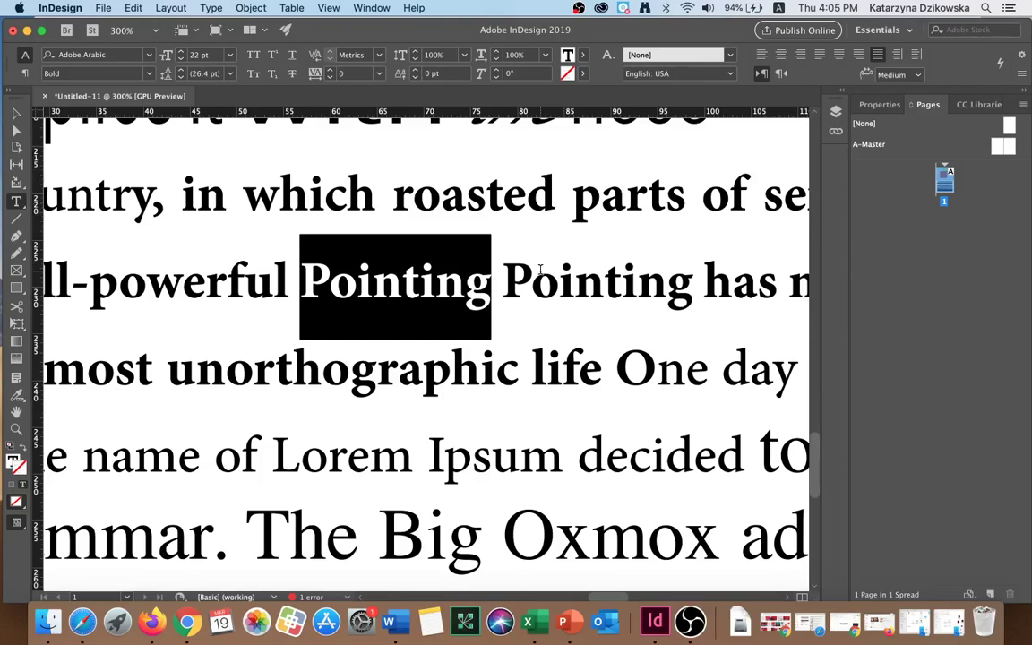
left_click(363, 56)
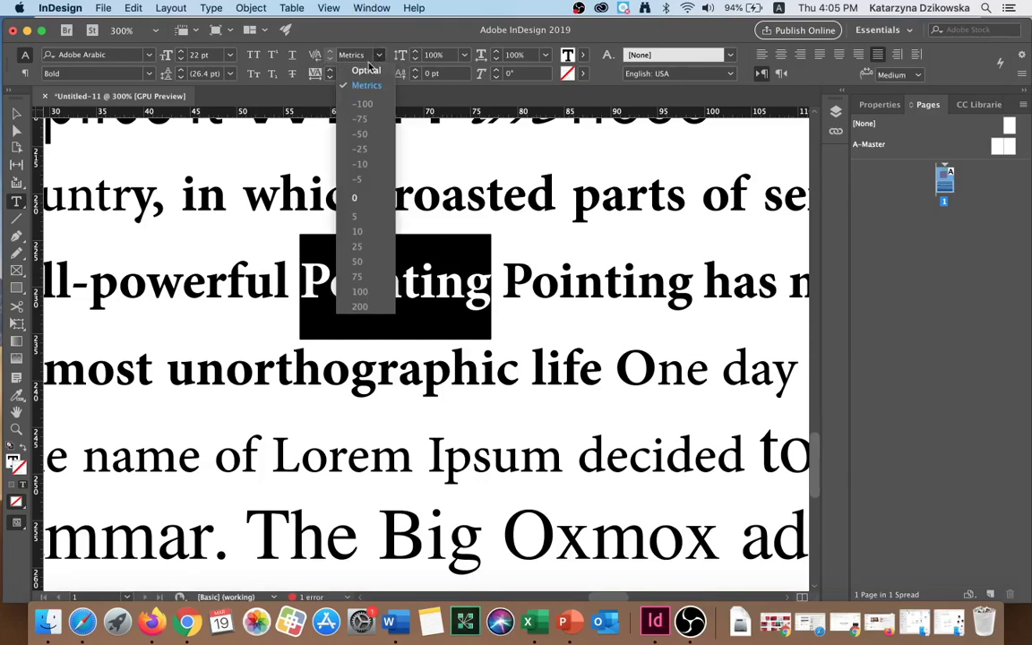
left_click(365, 71)
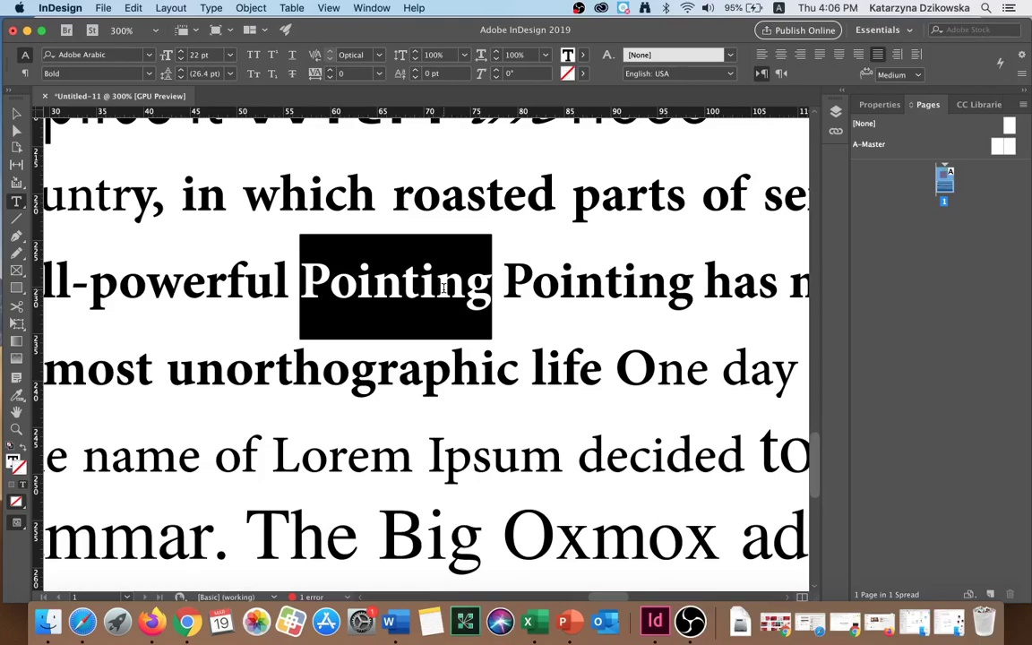
Increase the tracking of 'unortho' in unorthographic to 130.
left_click(266, 457)
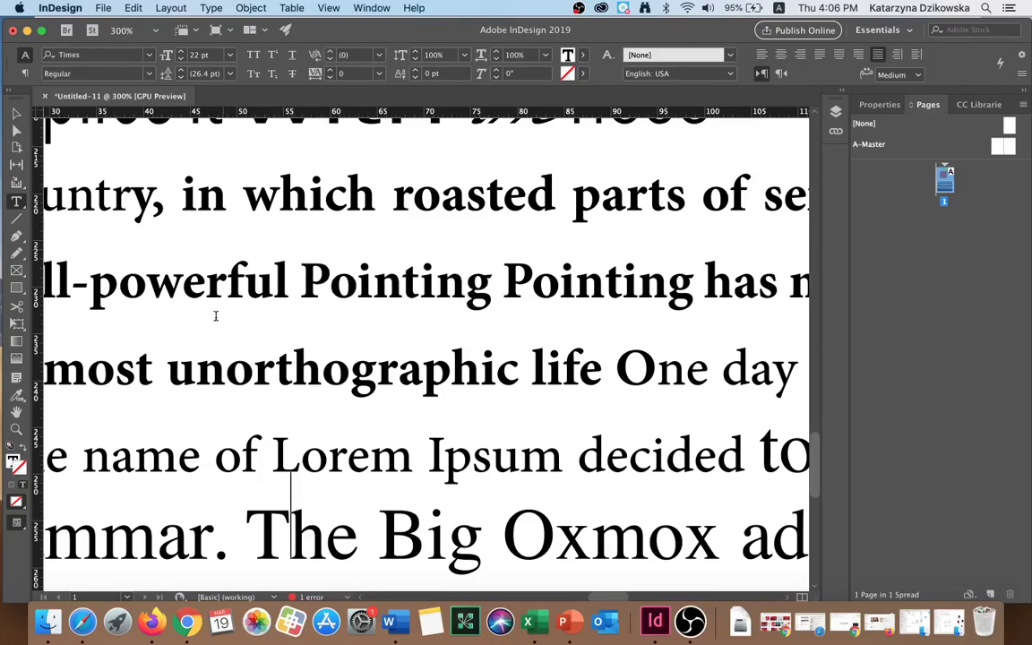
left_click_drag(167, 367, 354, 367)
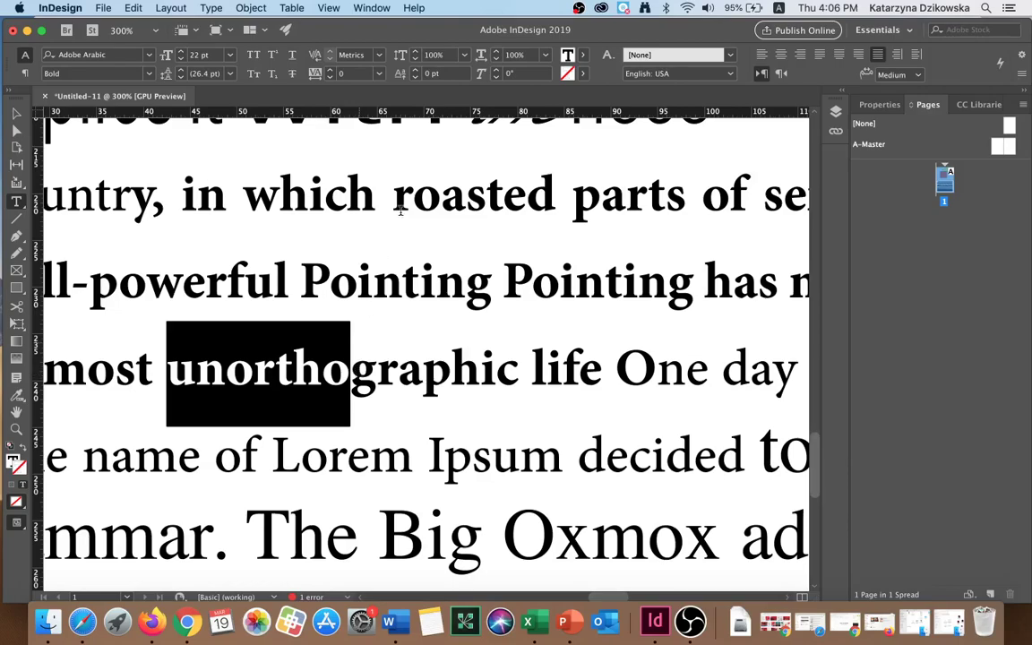
left_click(331, 72)
left_click(331, 72)
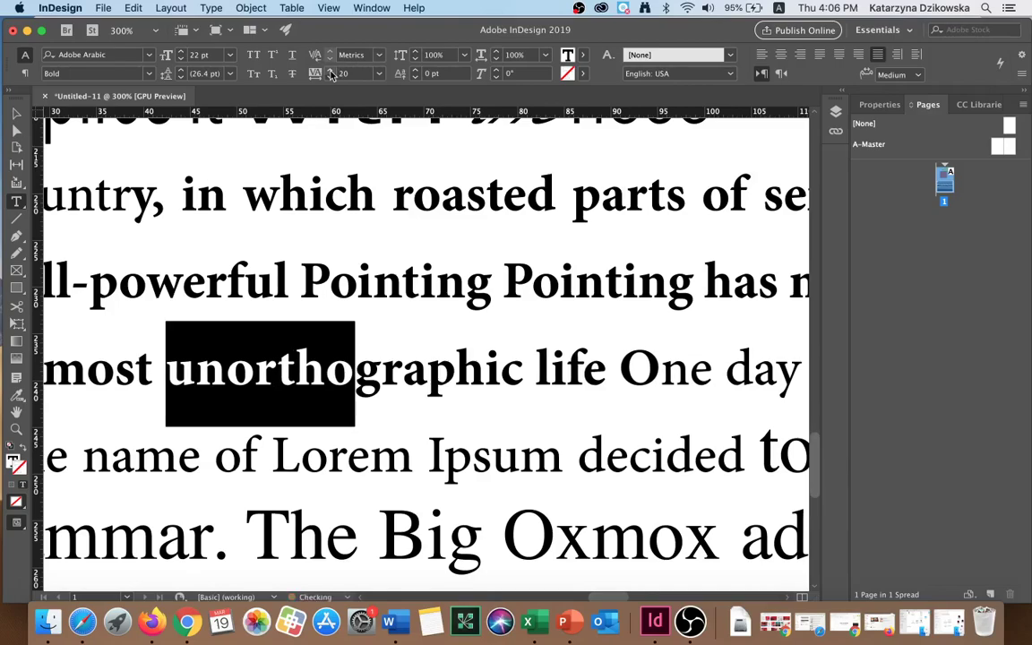
left_click(331, 72)
left_click(331, 72)
left_click(330, 72)
left_click(331, 72)
left_click(331, 72)
left_click(330, 72)
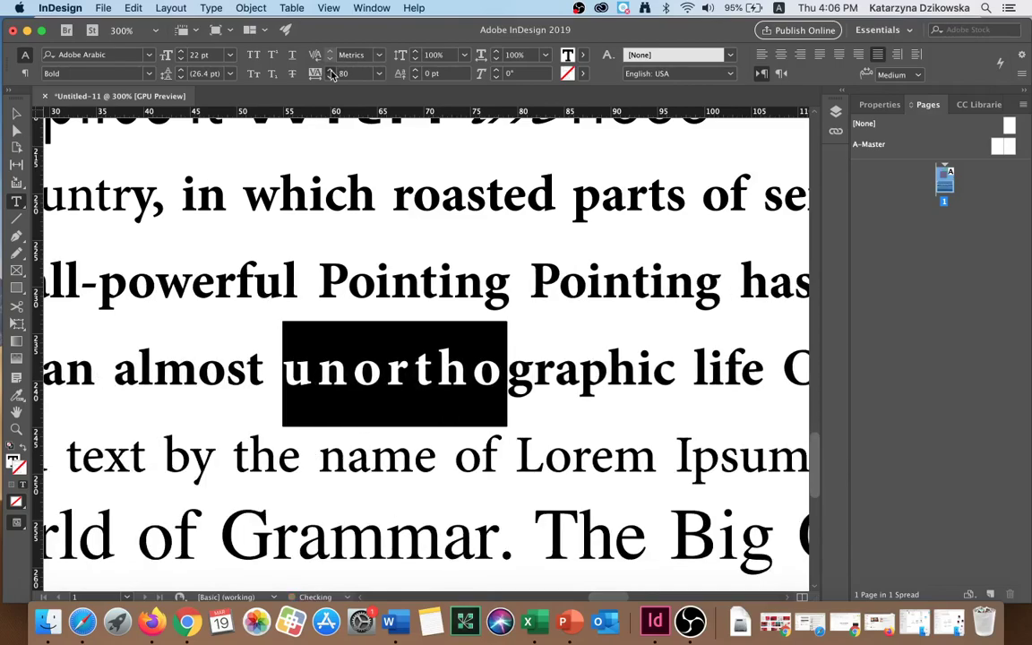
left_click(331, 71)
left_click(331, 72)
left_click(331, 71)
left_click(331, 72)
left_click(331, 71)
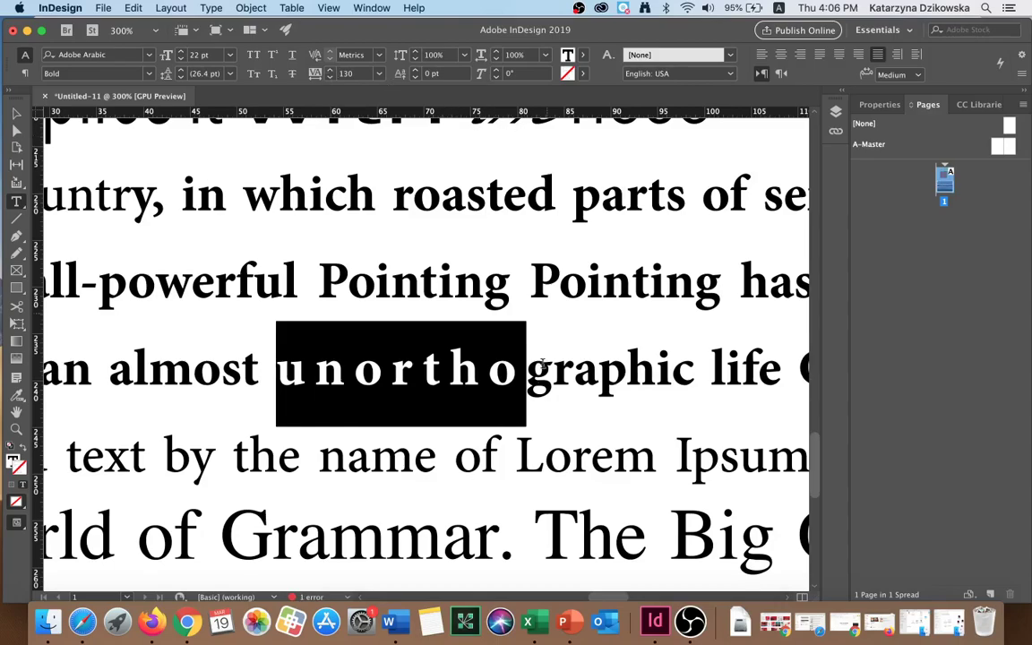
left_click(543, 337)
Tighten the tracking of 'raphic' to -110 so its letters overlap.
left_click_drag(695, 345, 553, 345)
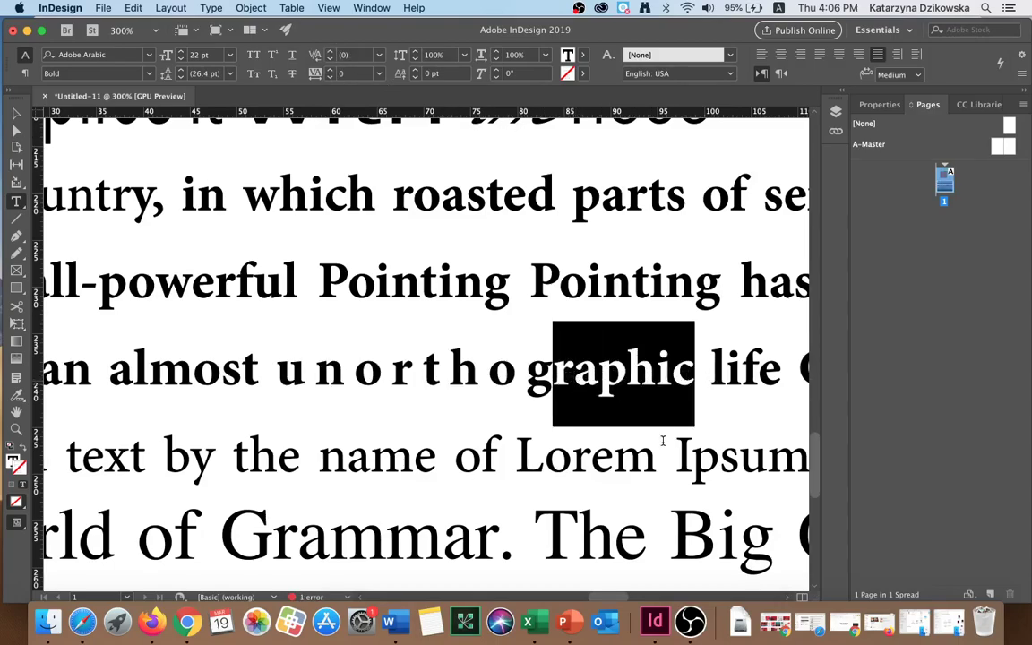
left_click(329, 77)
left_click(329, 77)
left_click(329, 77)
left_click(329, 77)
left_click(329, 77)
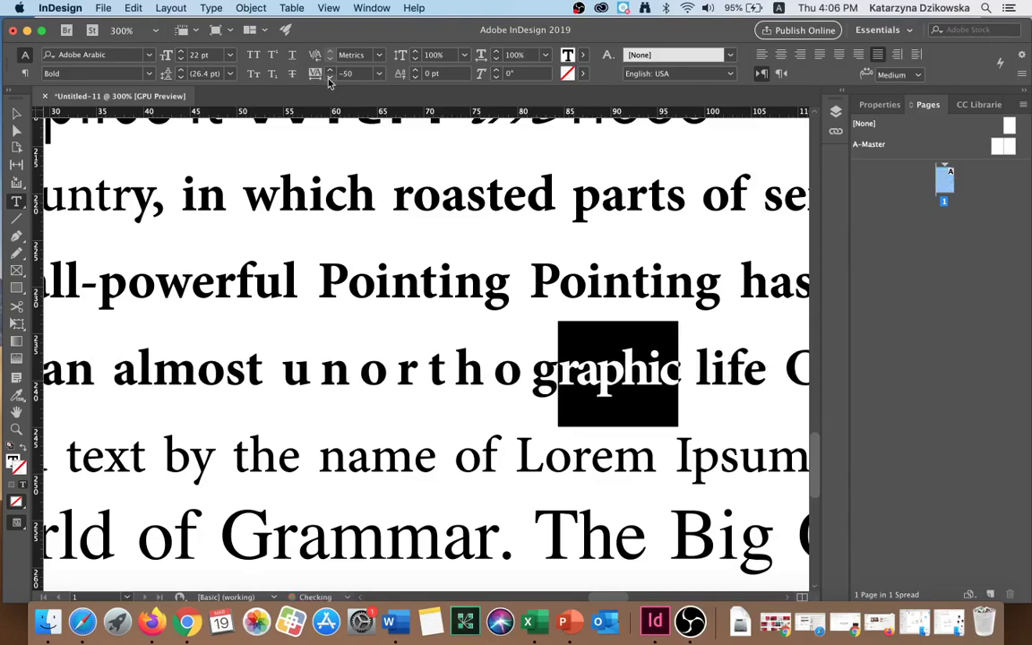
left_click(329, 77)
left_click(329, 78)
left_click(329, 77)
left_click(329, 77)
left_click(329, 77)
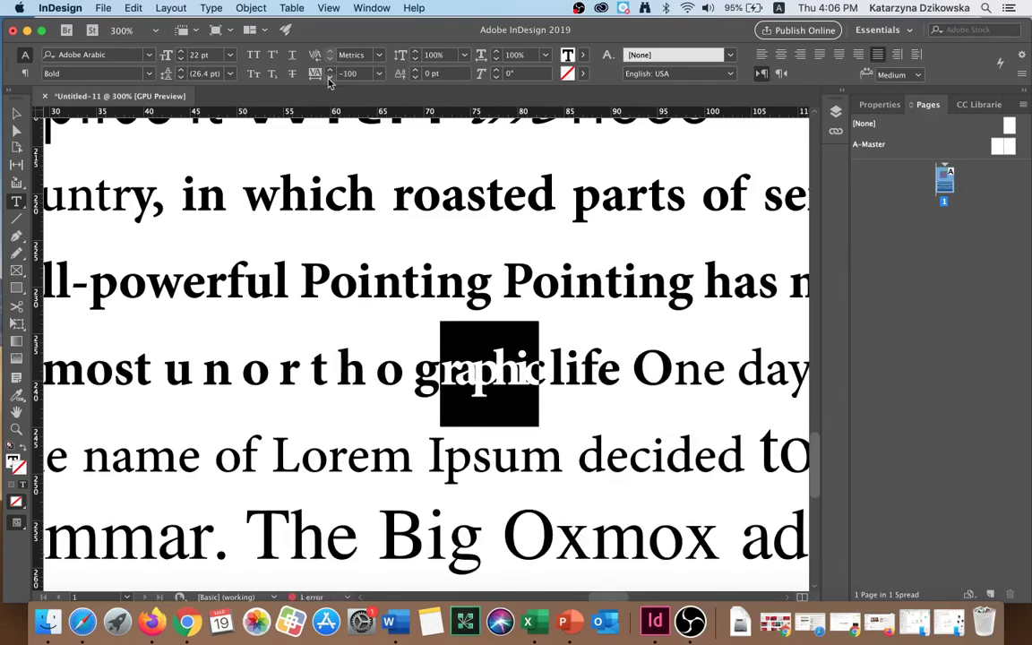
left_click(329, 77)
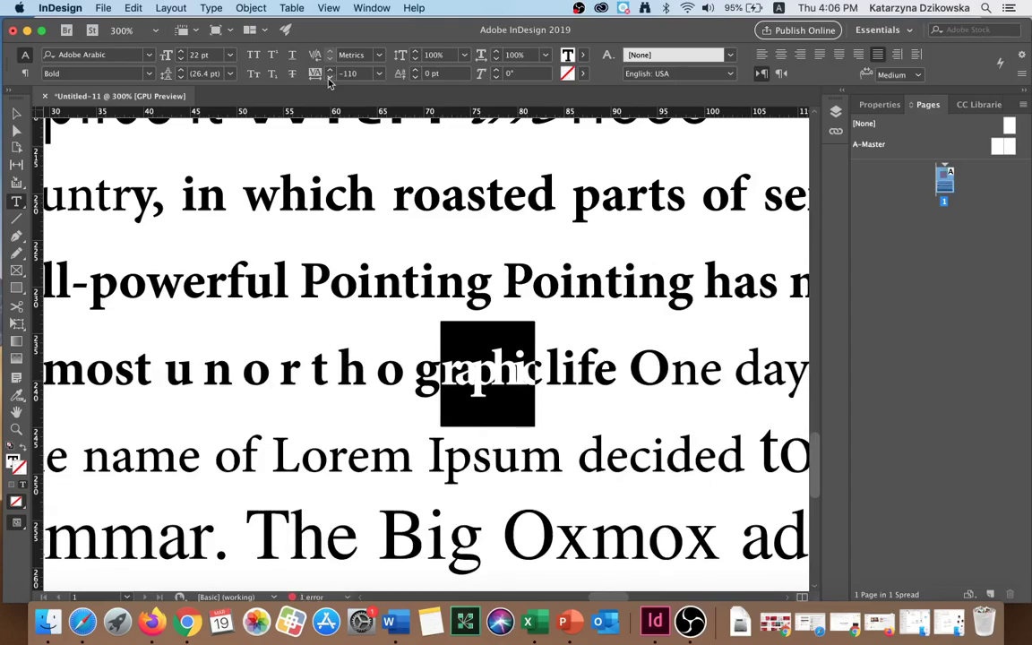
left_click(601, 297)
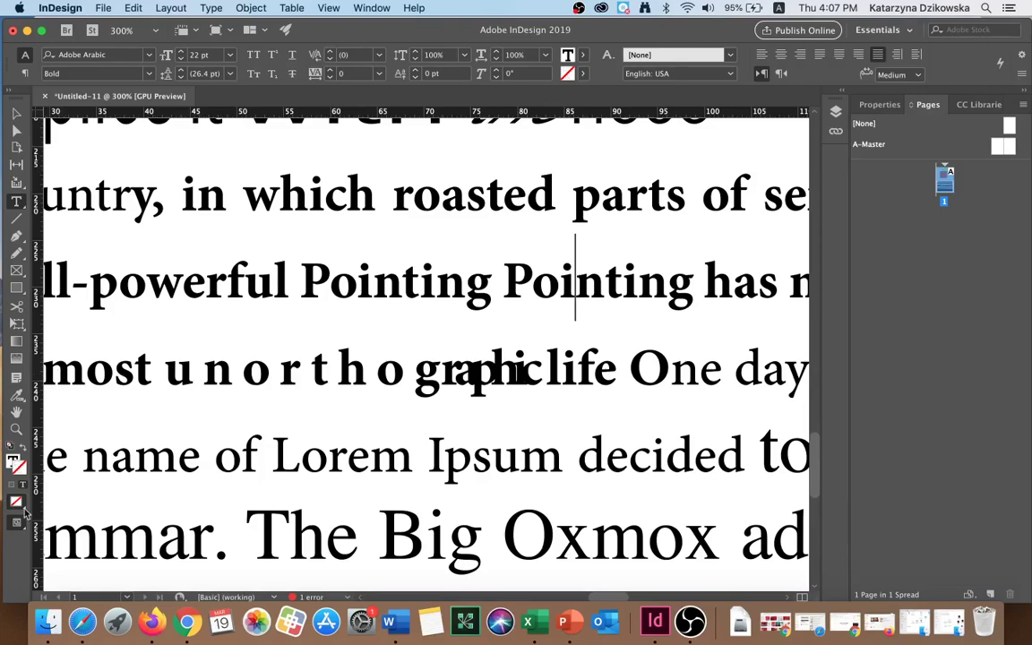
Bring the Indesign Booklet folder forward in Finder and select the lesson exercise file.
left_click(50, 624)
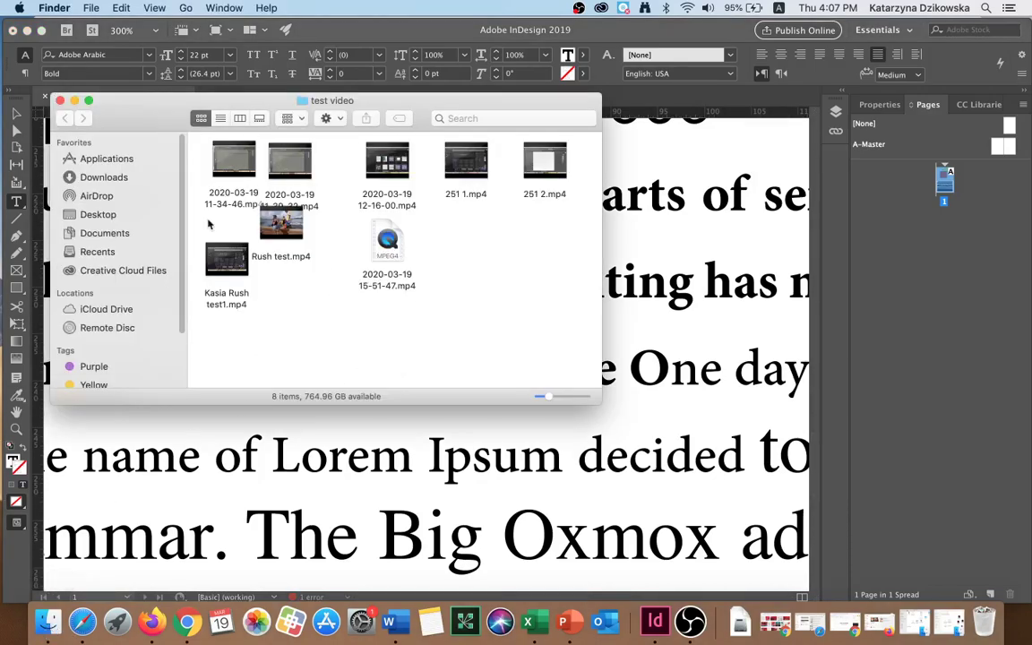
left_click(76, 101)
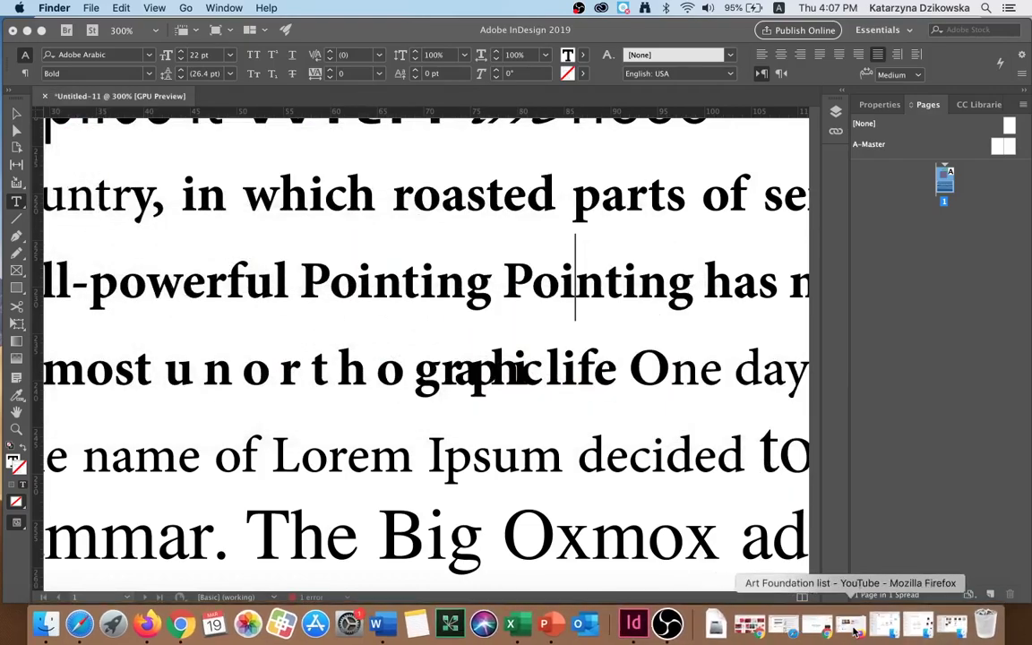
left_click(919, 624)
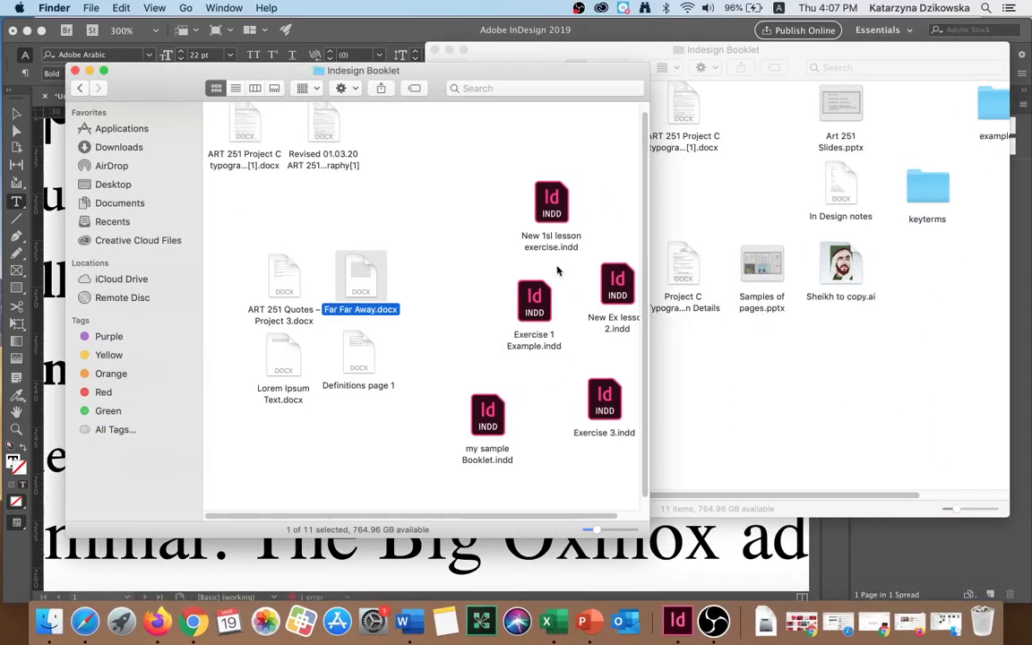
left_click(552, 201)
Open the lesson exercise file, then switch to Untitled-11 zoomed out to its whole page.
double_click(552, 201)
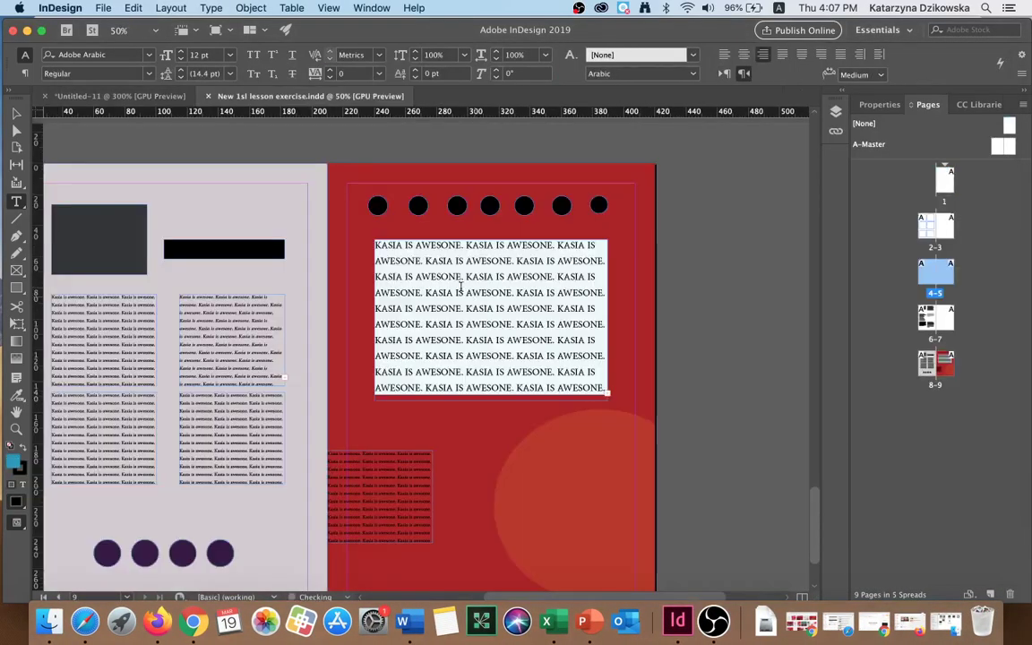
double_click(937, 226)
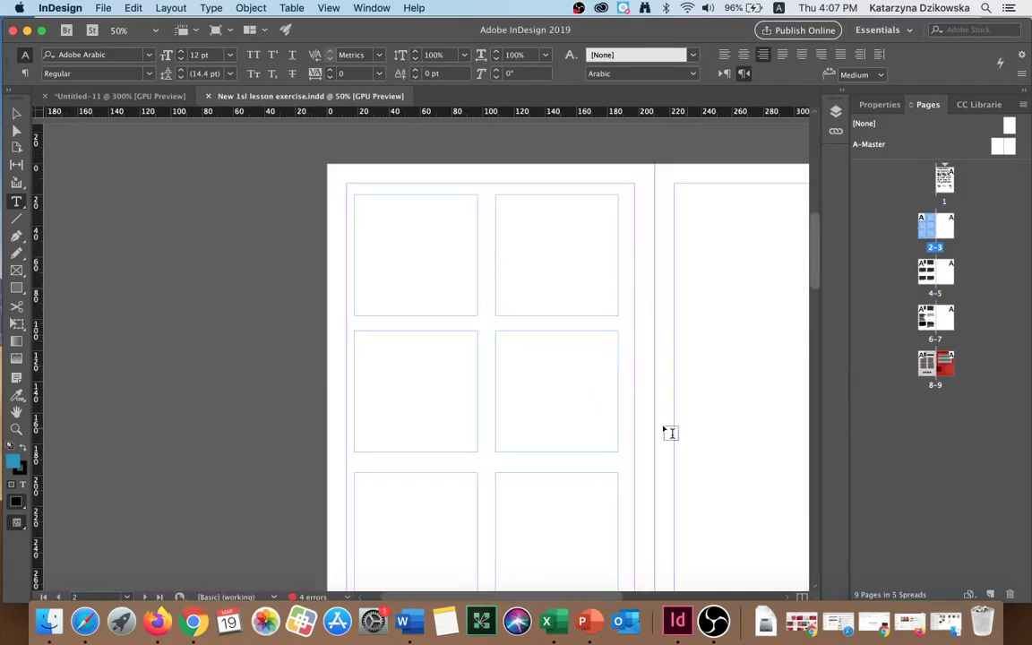
scroll(448, 358, "right", 5)
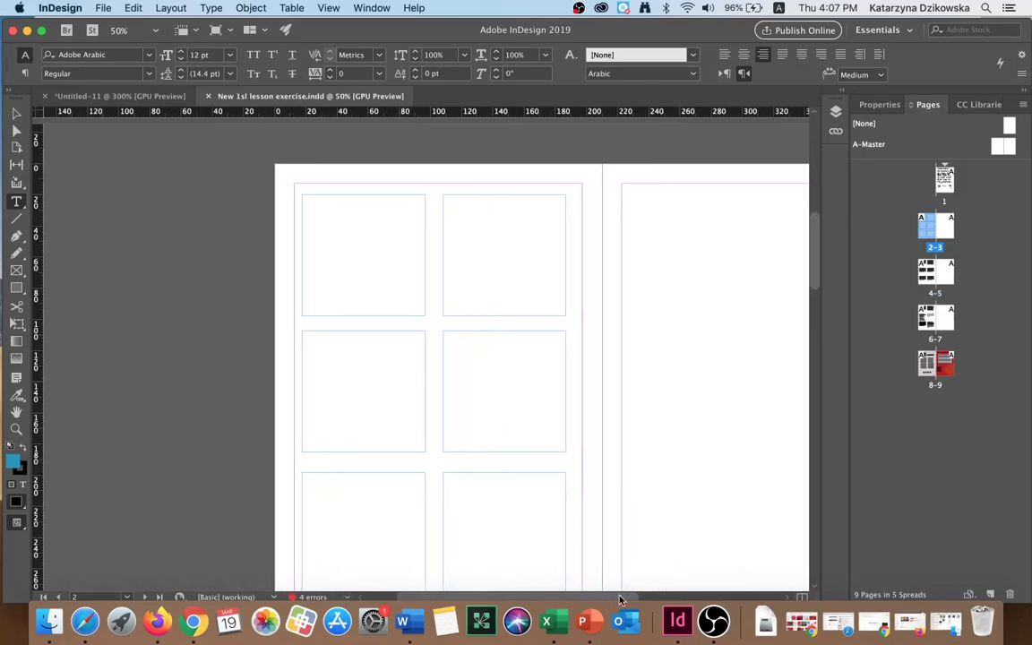
left_click(109, 95)
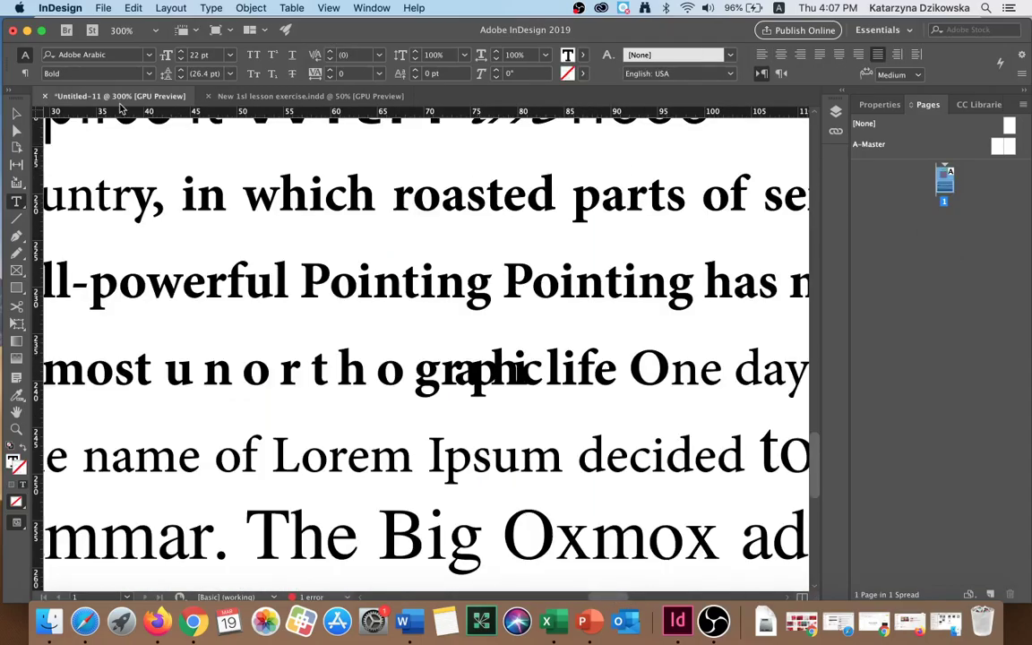
key("super+minus")
key("super+minus")
key("super+minus")
key("super+minus")
key("super+minus")
key("super+minus")
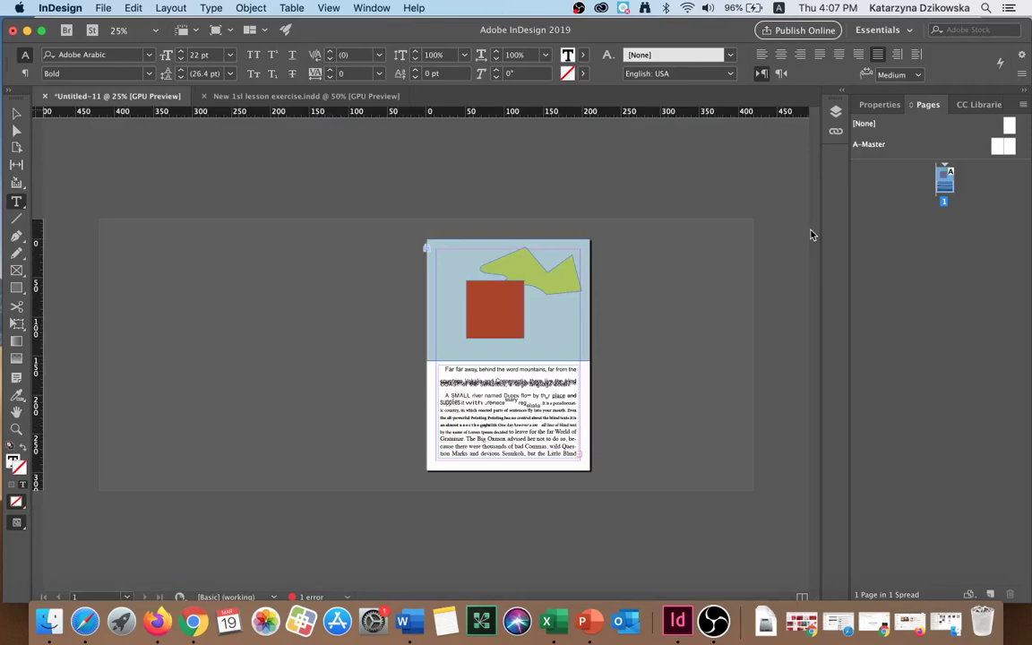
Add two new pages to Untitled-11, then return to New 1sl lesson exercise.indd.
left_click(990, 596)
left_click(990, 596)
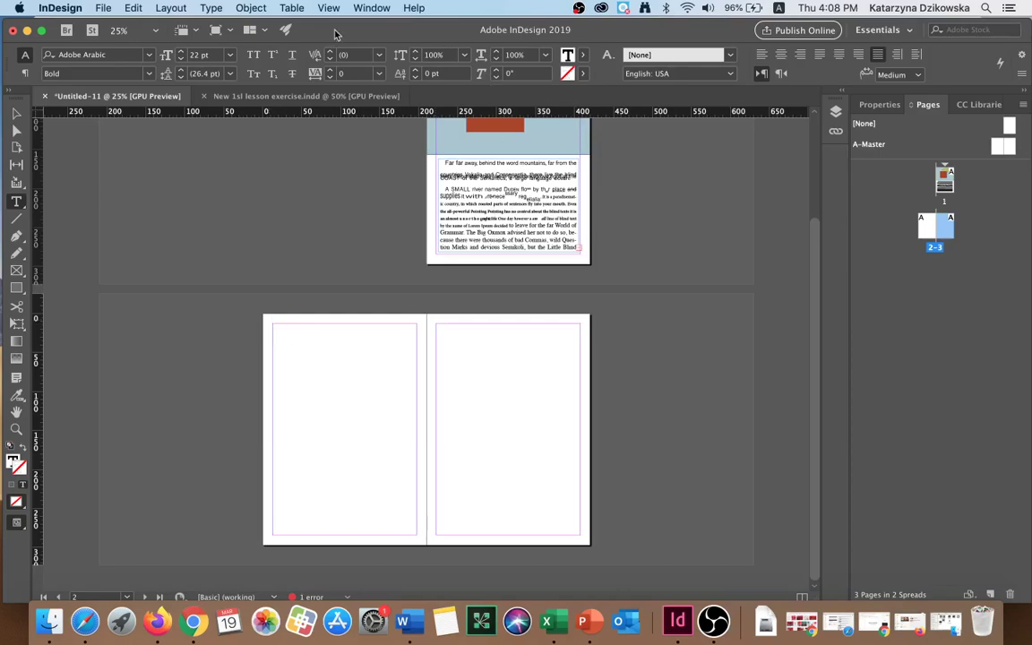
left_click(247, 95)
scroll(553, 379, "down", 2)
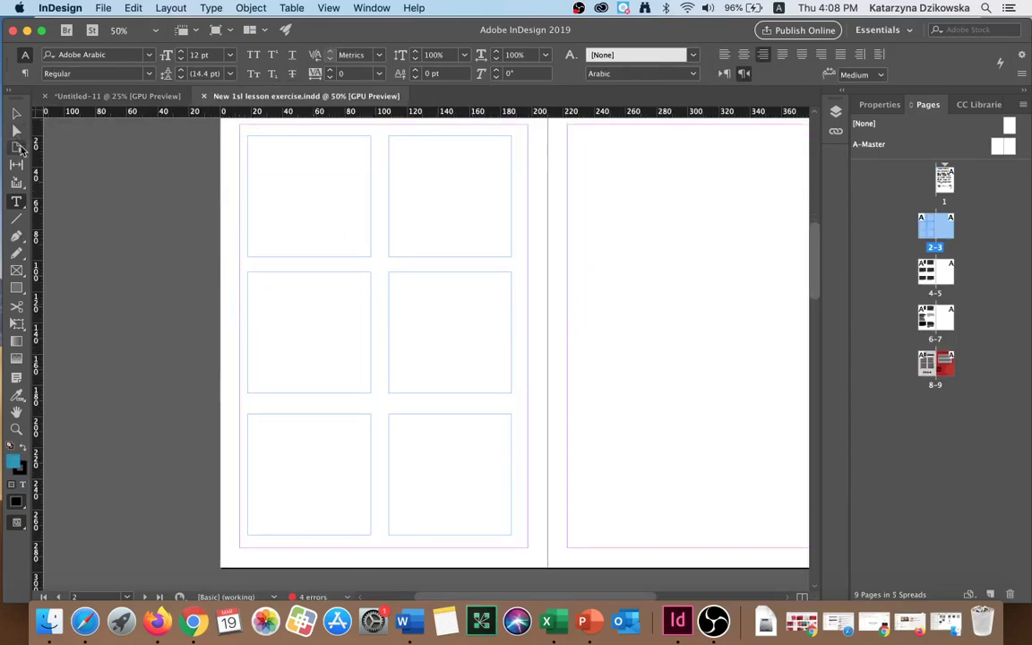
Draw a text frame on the right page of spread 2-3 and paste a matching copy beside it.
scroll(544, 301, "right", 3)
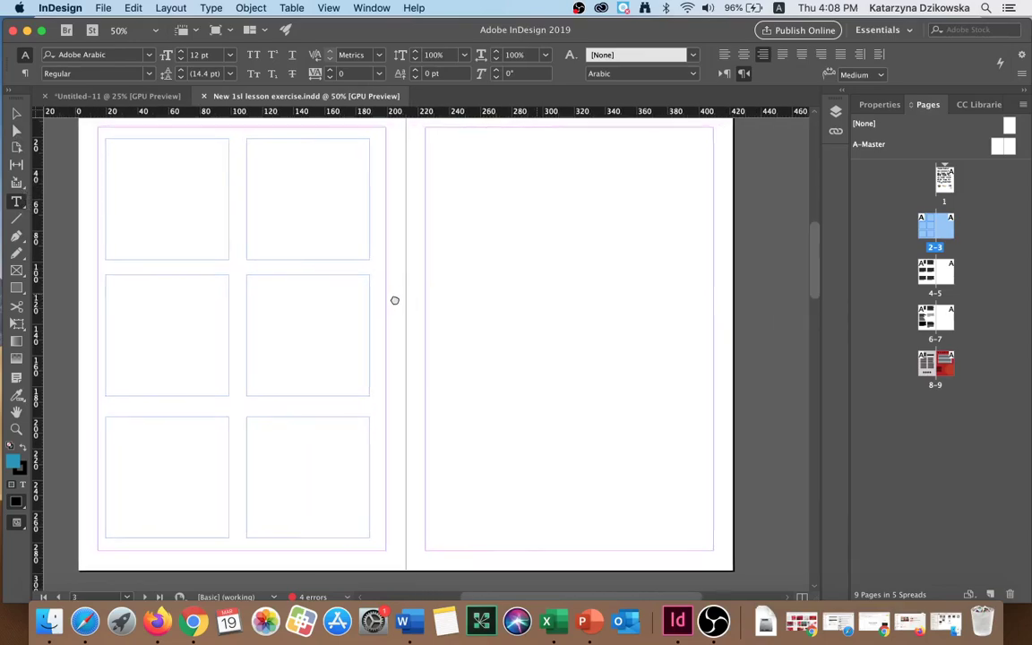
mouse_move(463, 145)
left_mouse_down()
mouse_move(503, 250)
mouse_move(589, 258)
mouse_move(592, 269)
left_mouse_up()
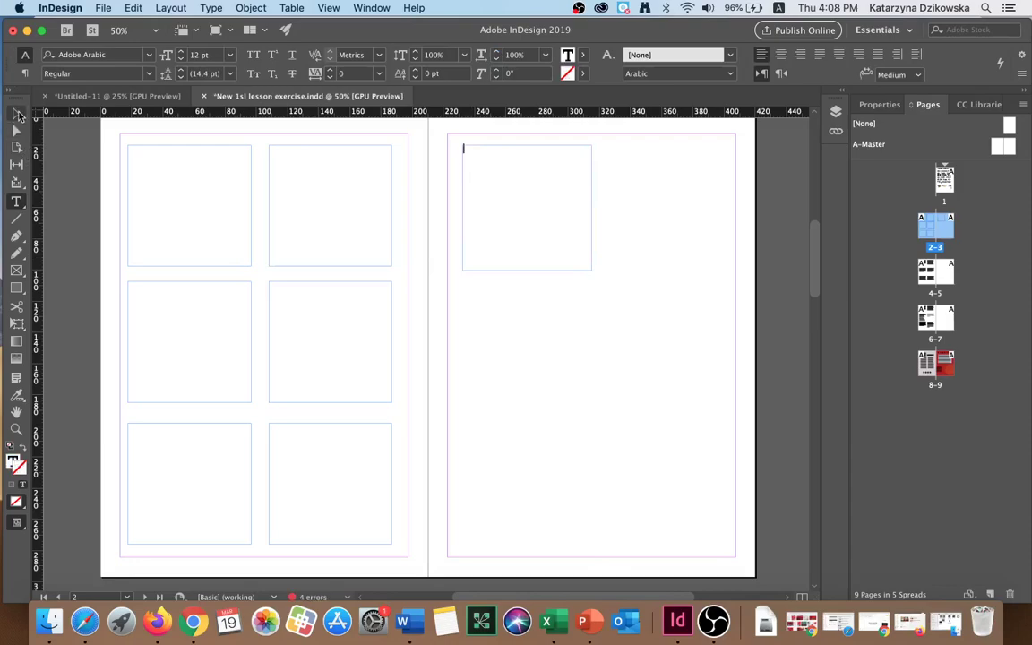
left_click(16, 113)
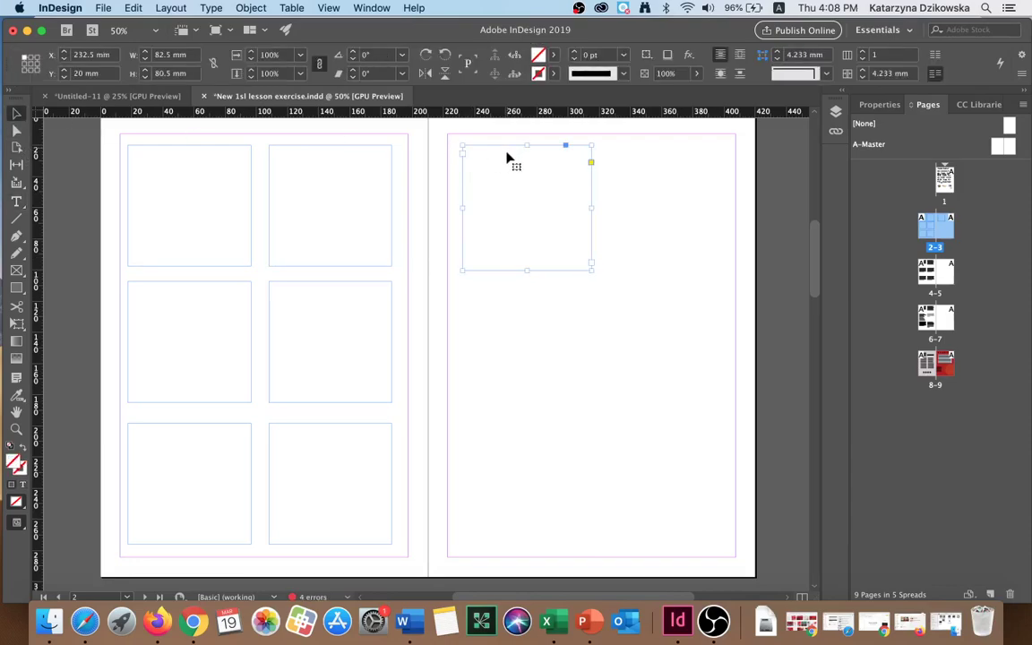
key("super+v")
left_click_drag(442, 295, 681, 152)
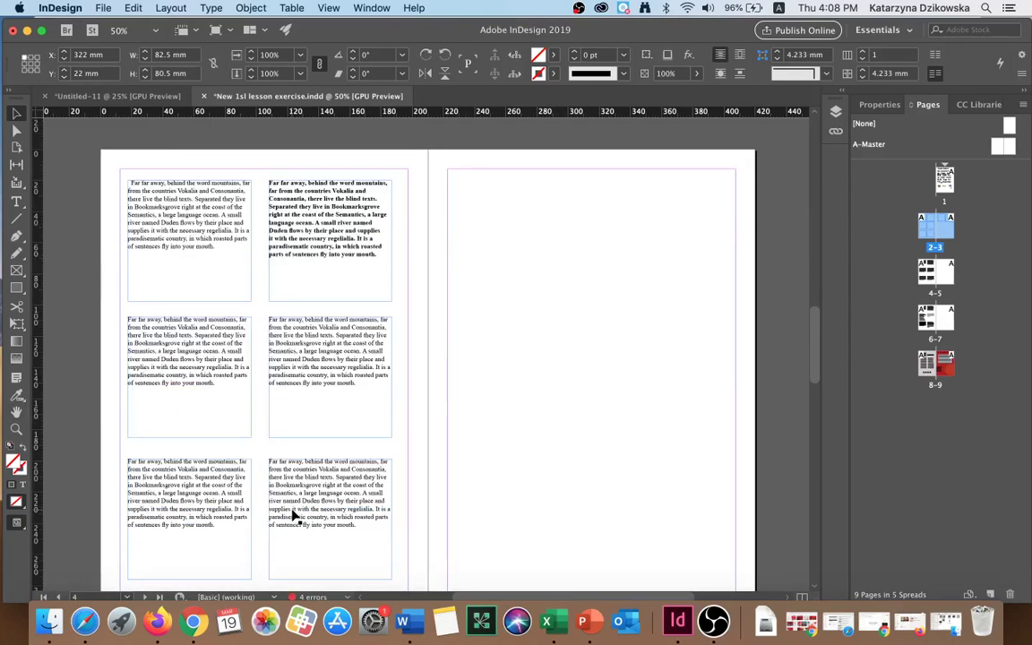
scroll(296, 517, "up", 2)
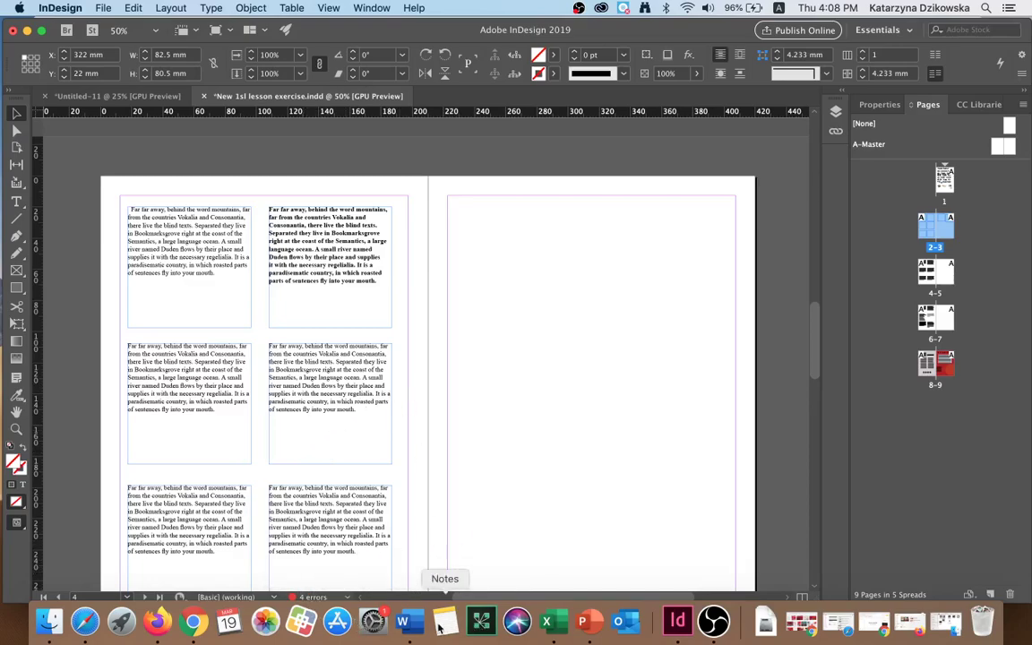
left_click(402, 621)
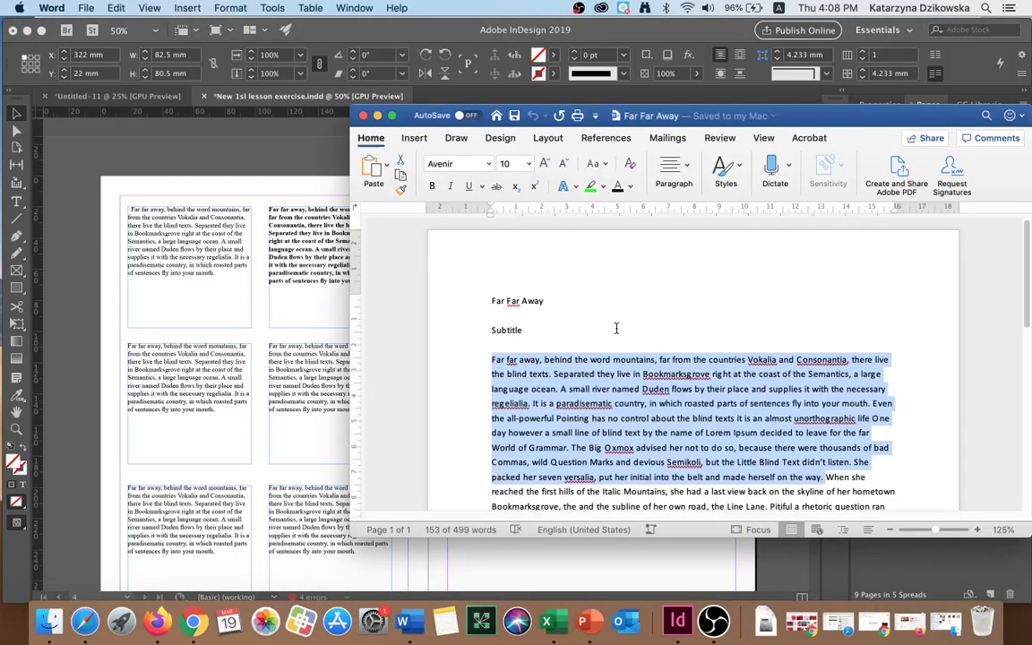
scroll(555, 305, "down", 3)
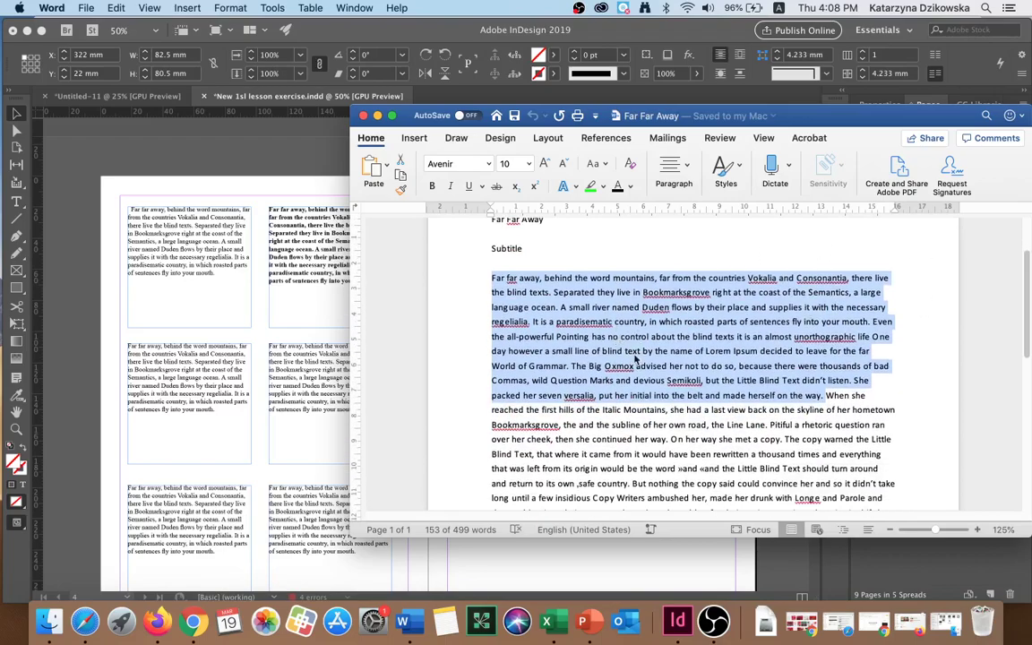
left_click(162, 278)
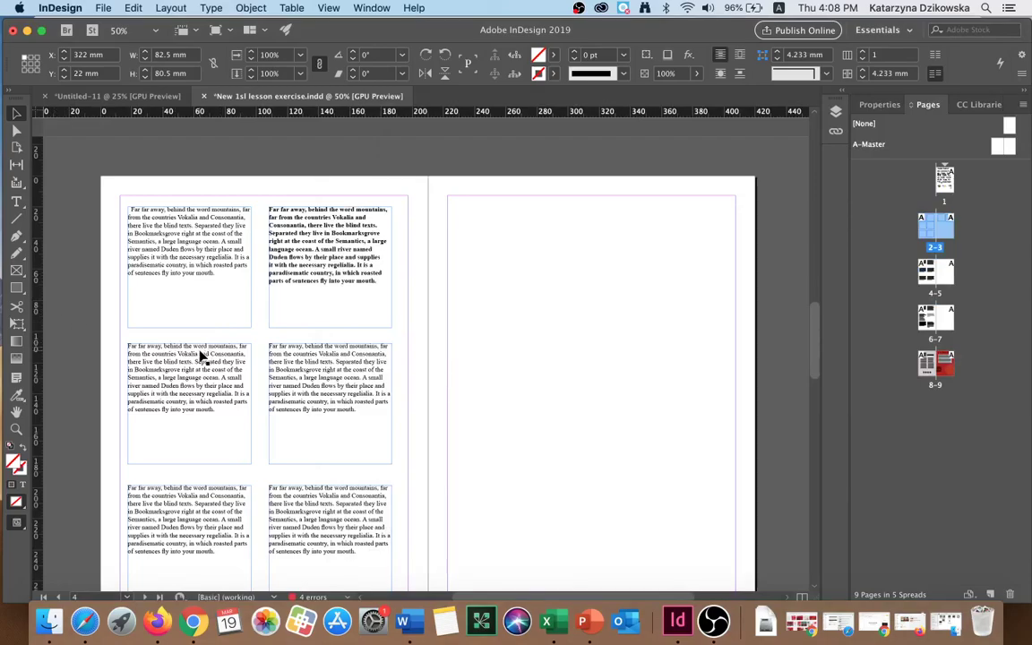
scroll(230, 383, "down", 2)
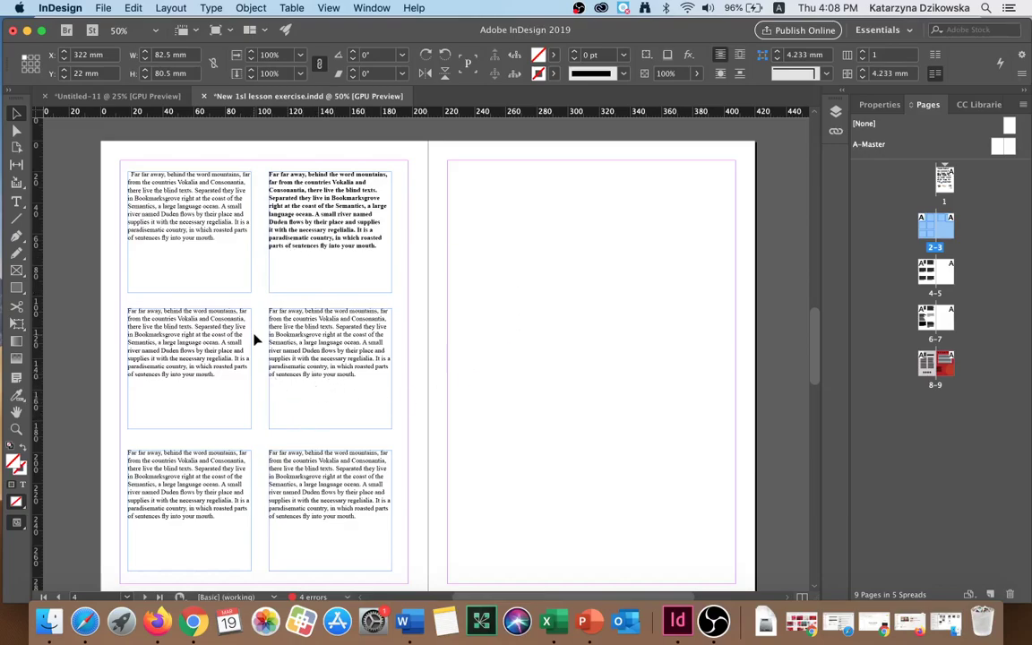
Zoom to 75%, pan to the top of page 4, and select the upper-left text frame.
key("super+minus")
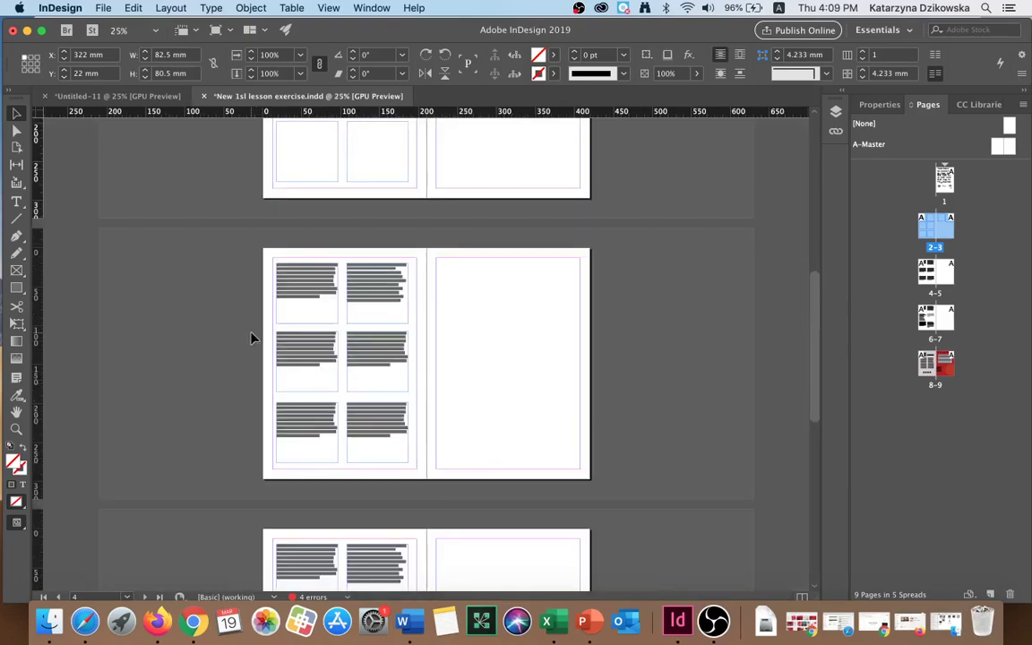
key("super+equal")
key("super+equal")
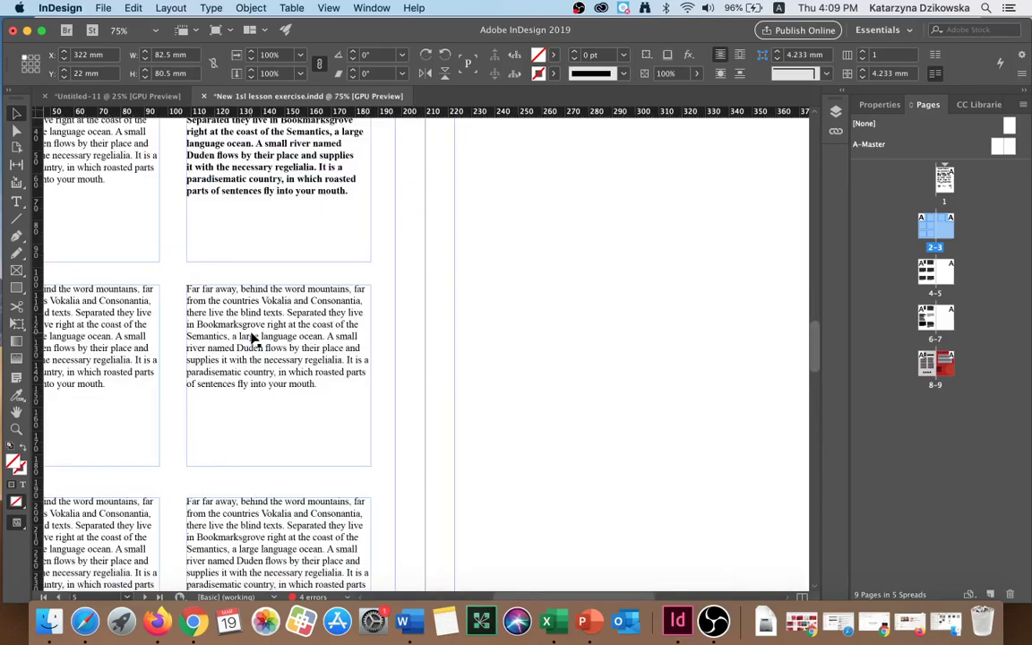
left_click_drag(252, 338, 433, 426)
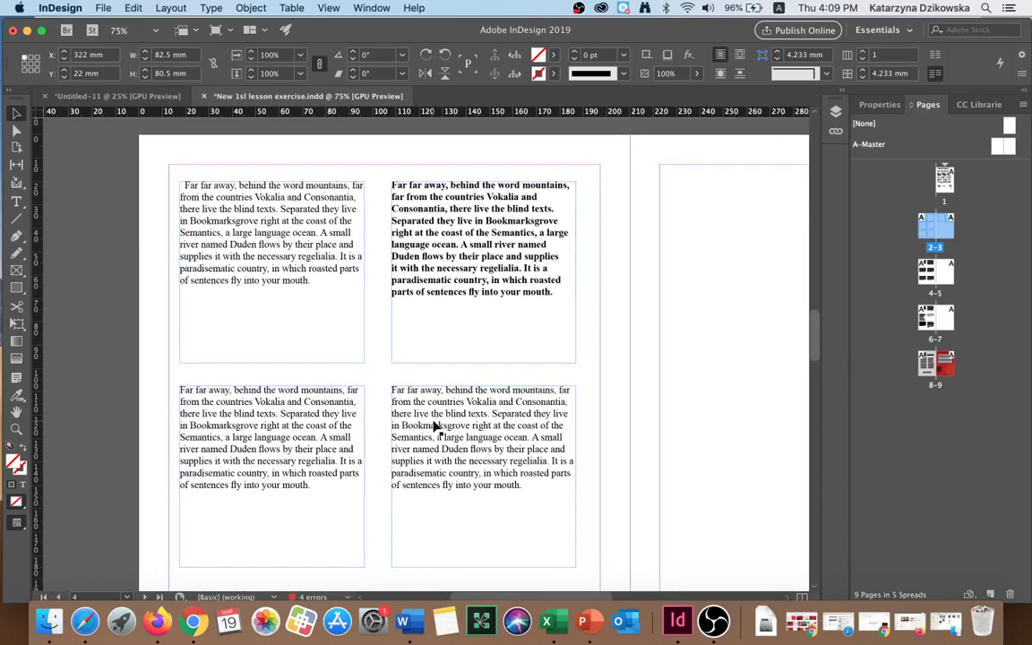
left_click(318, 208)
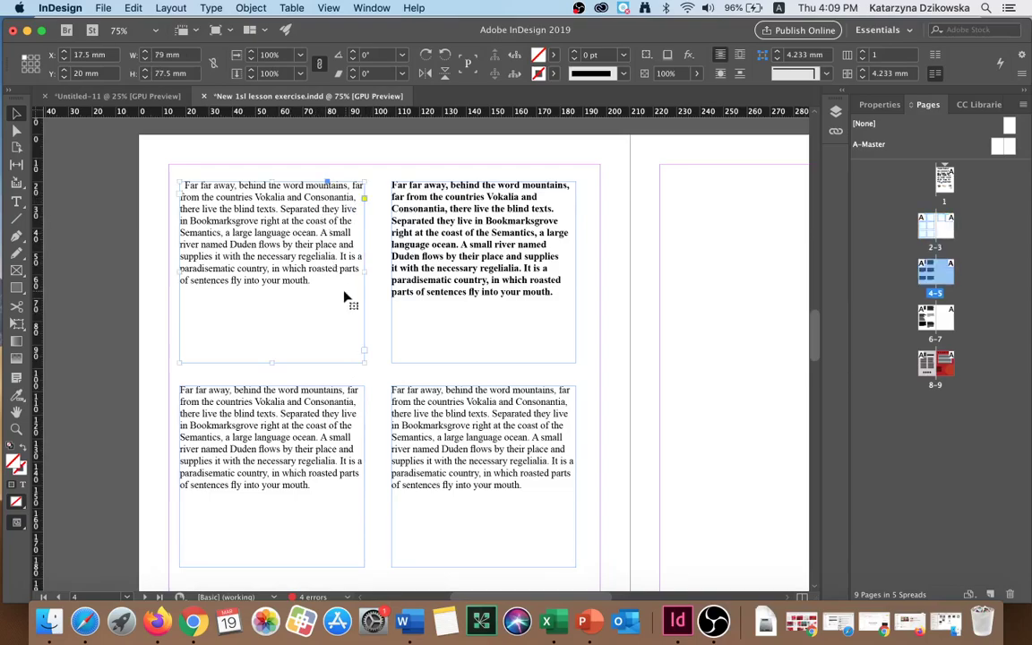
Select the upper-left frame's text and check the leading list, leaving it unchanged.
left_click(17, 204)
left_click_drag(315, 283, 169, 182)
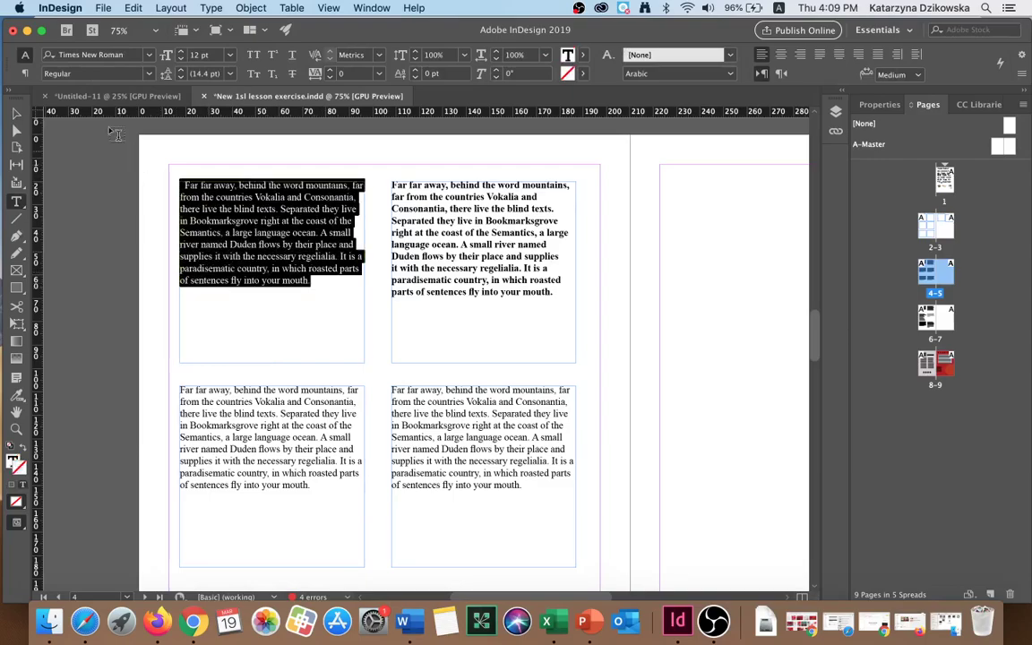
left_click(230, 73)
left_click(190, 77)
Set all text in the second left frame to 24 pt.
left_click_drag(316, 485, 147, 378)
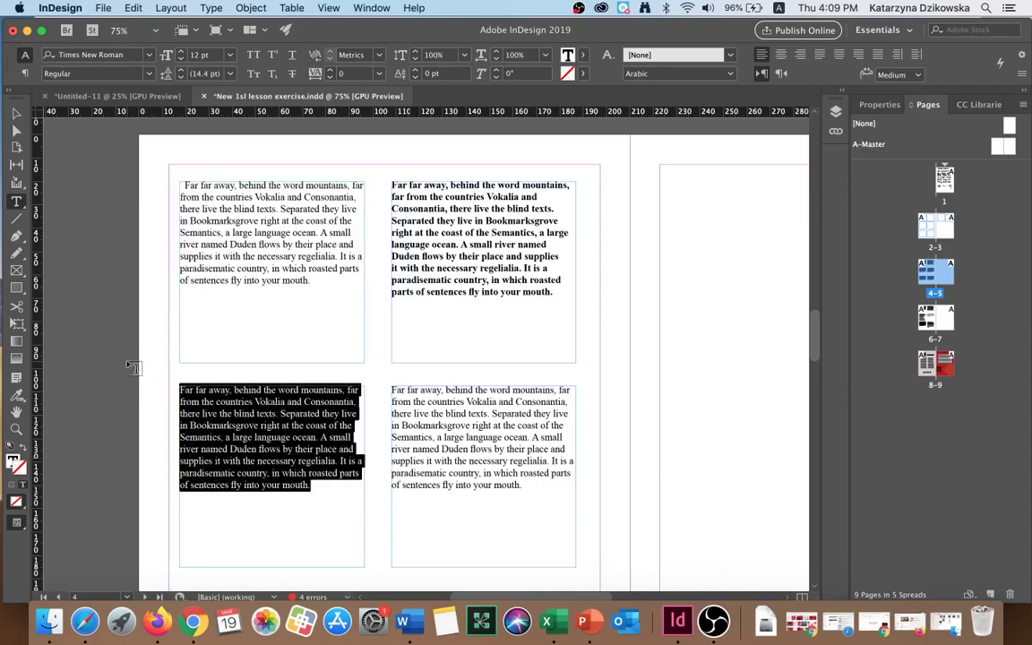
left_click(65, 73)
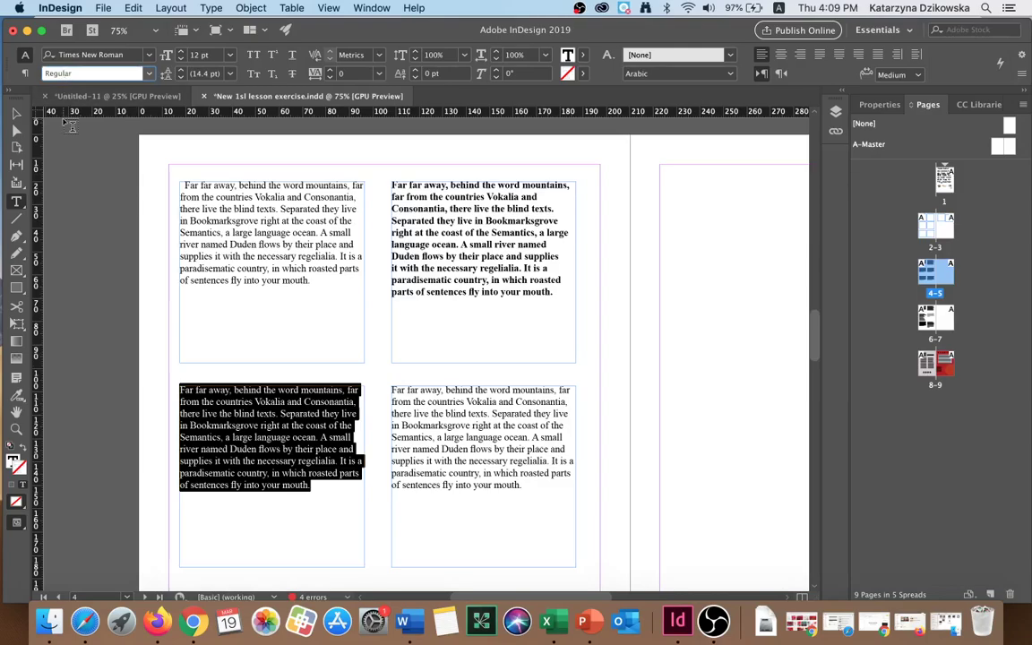
left_click(230, 55)
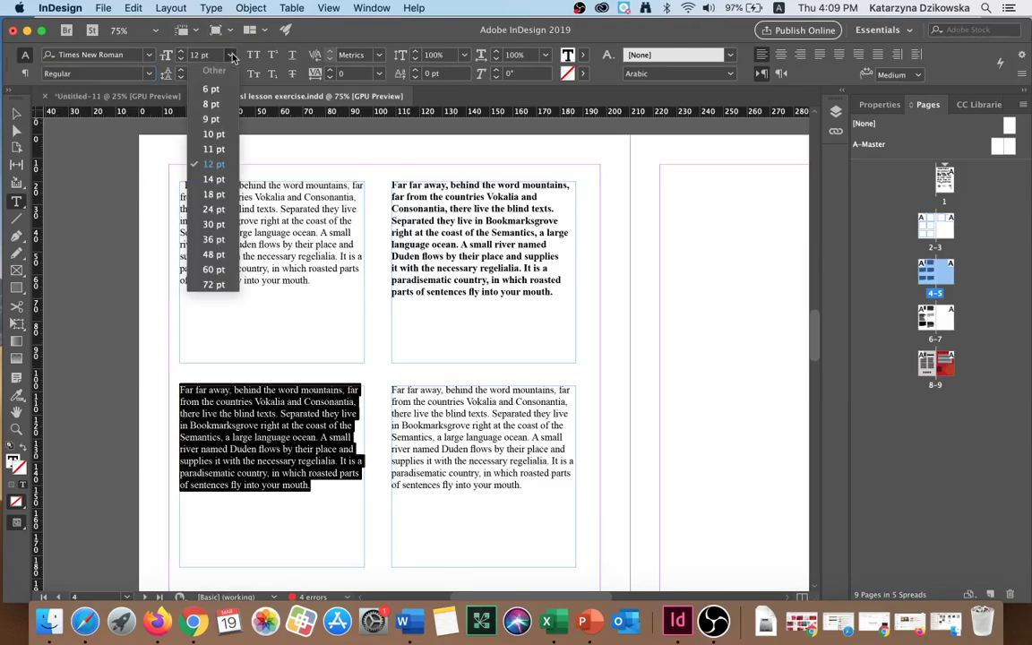
left_click(212, 210)
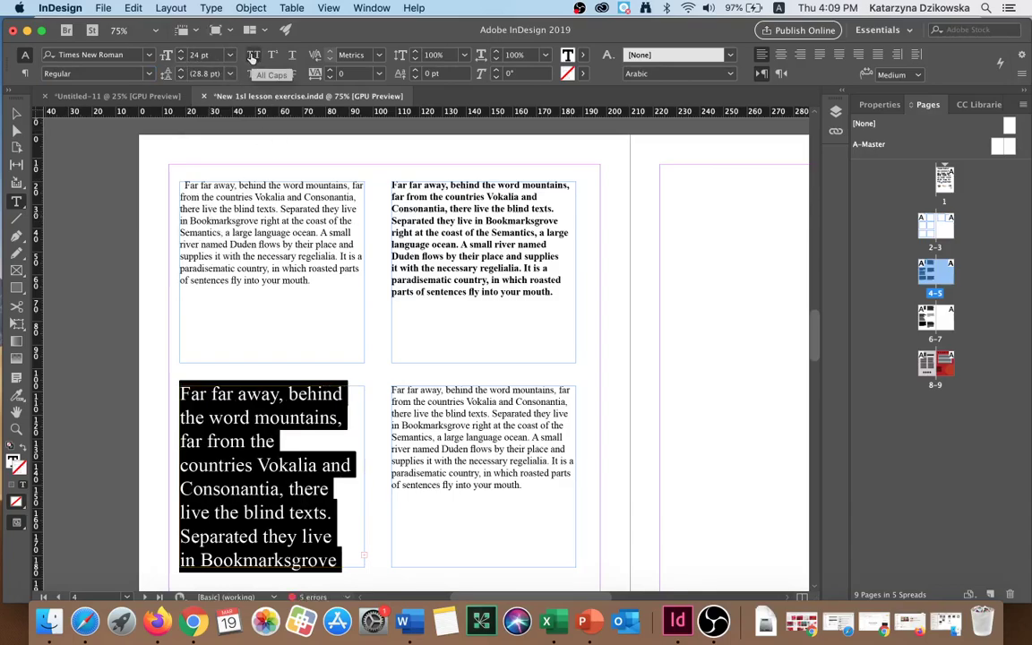
left_click(254, 57)
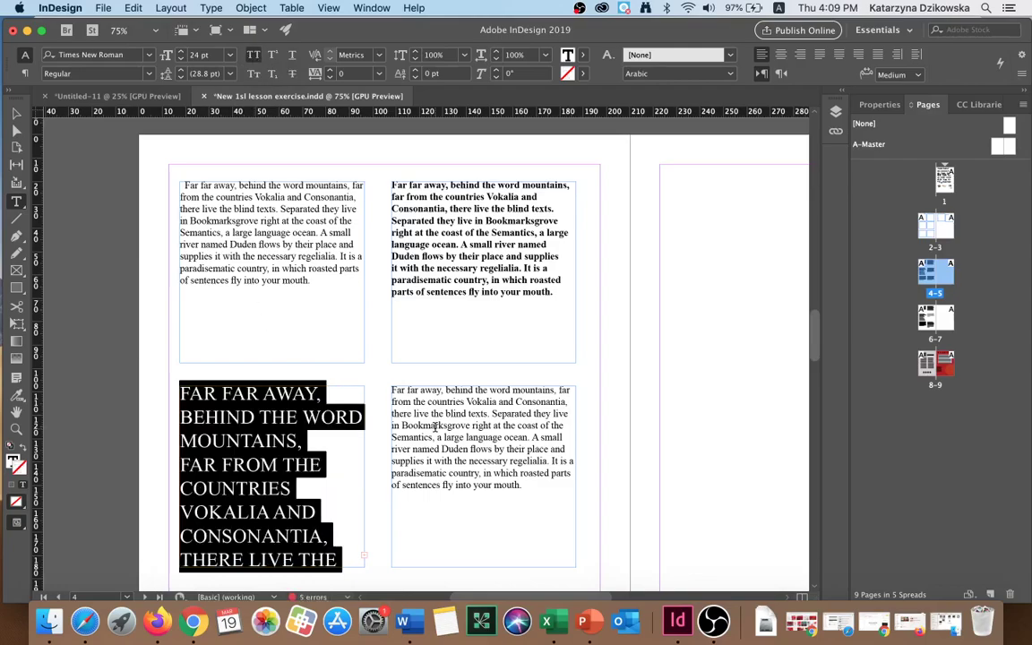
scroll(434, 427, "down", 4)
scroll(435, 428, "up", 5)
scroll(437, 433, "down", 2)
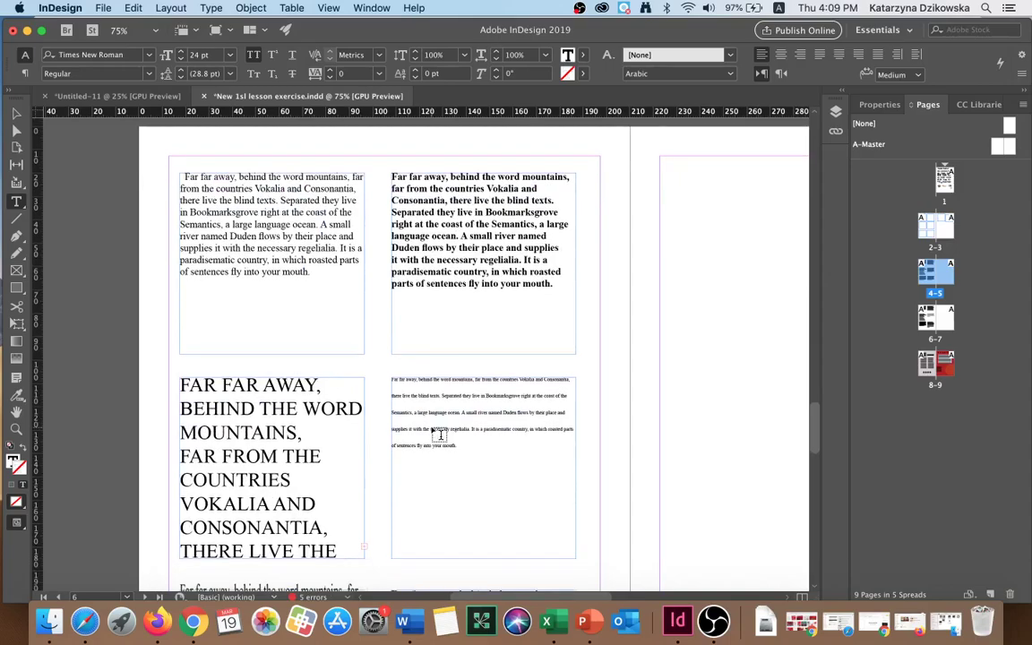
scroll(437, 433, "down", 4)
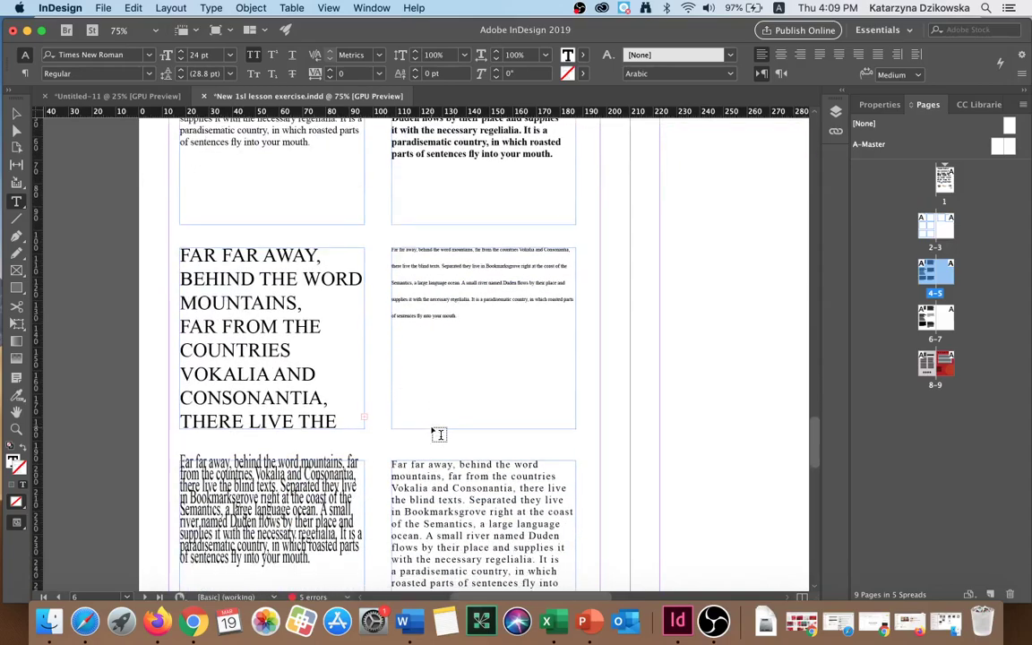
scroll(438, 433, "up", 1)
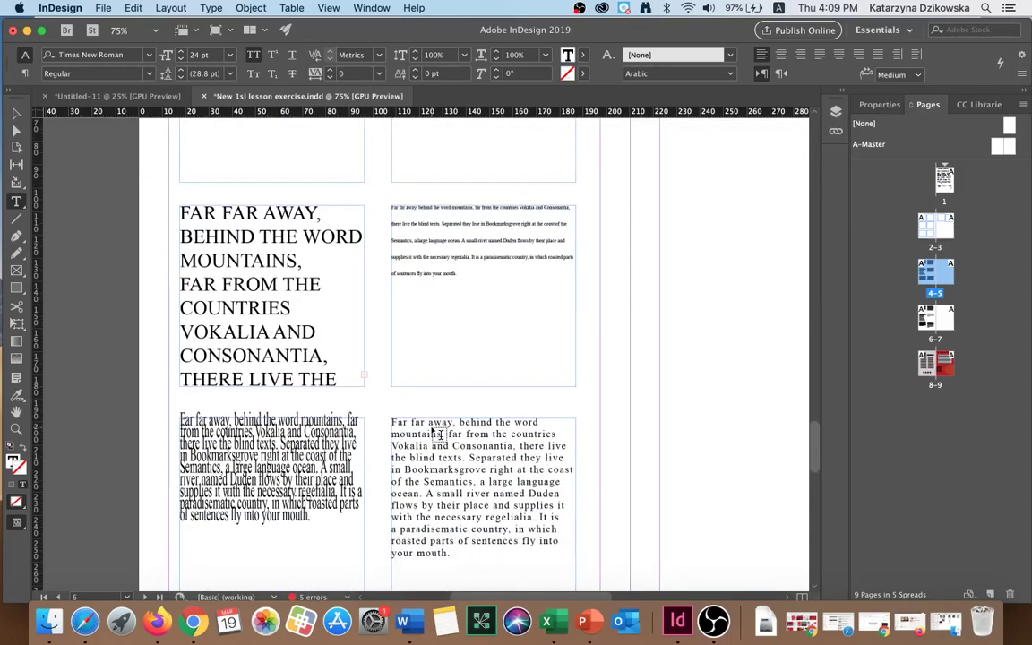
scroll(394, 421, "down", 1)
scroll(639, 463, "down", 1)
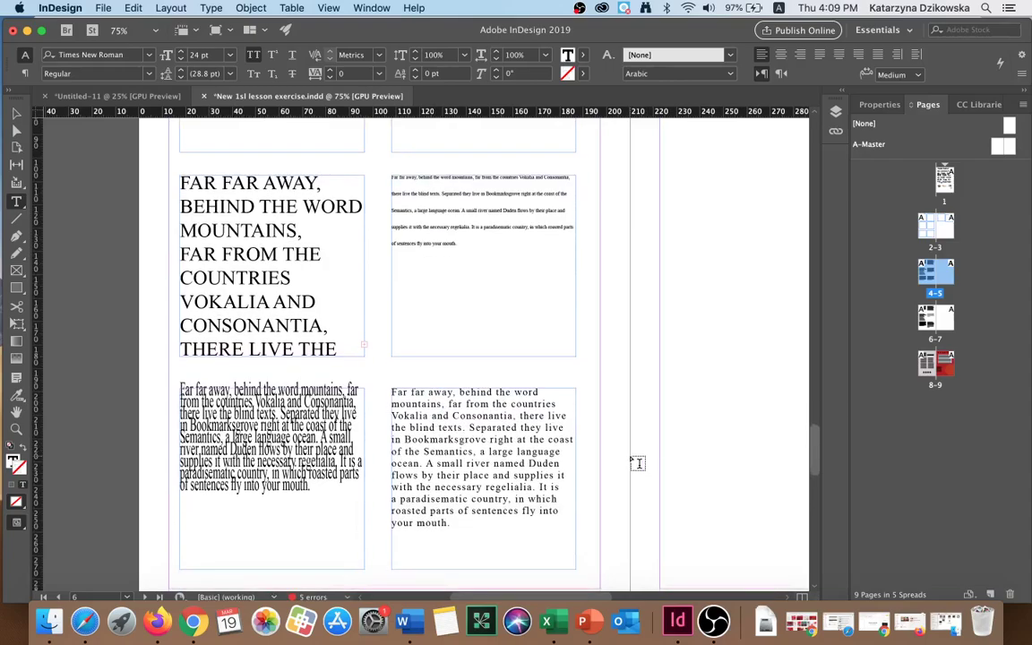
scroll(637, 464, "up", 5)
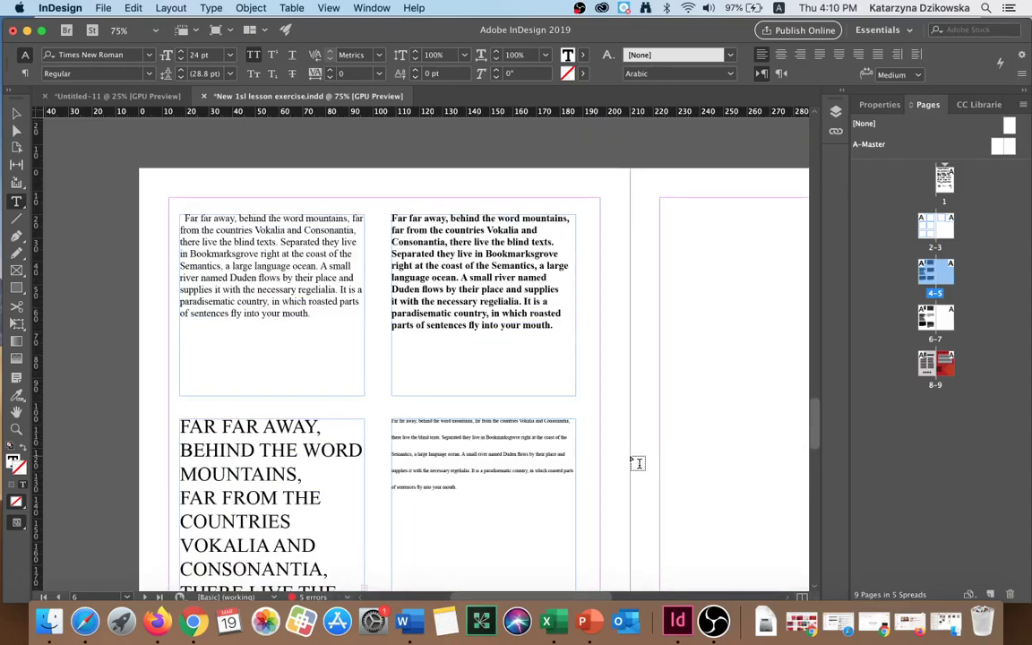
scroll(628, 457, "down", 3)
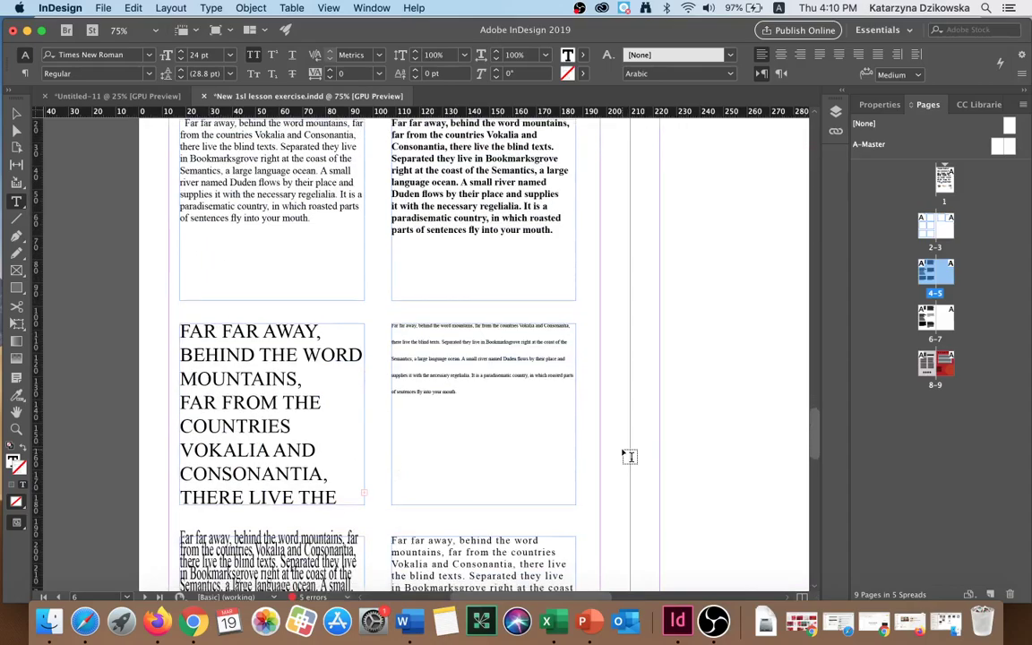
key("super+minus")
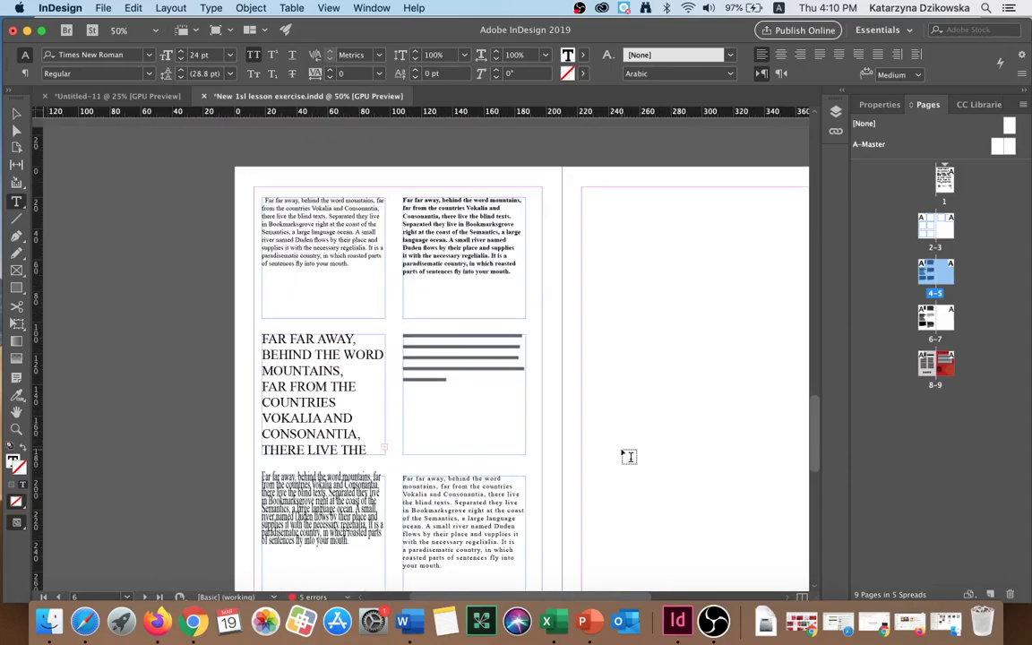
Scroll down and right through the document to centre spread 8-9.
scroll(614, 454, "down", 1)
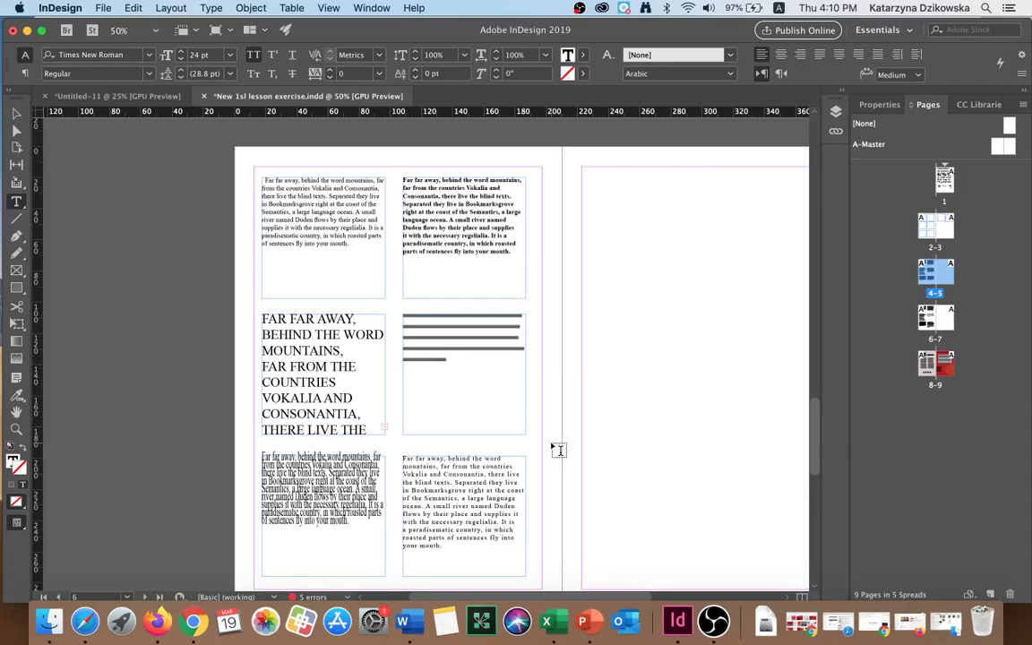
scroll(558, 449, "down", 6)
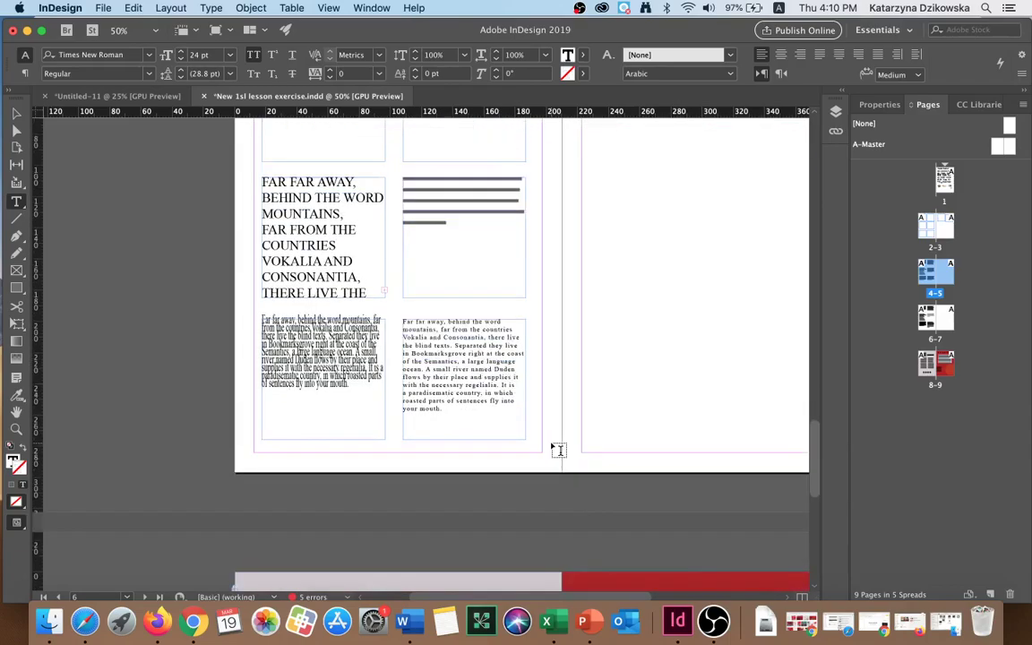
scroll(558, 449, "down", 10)
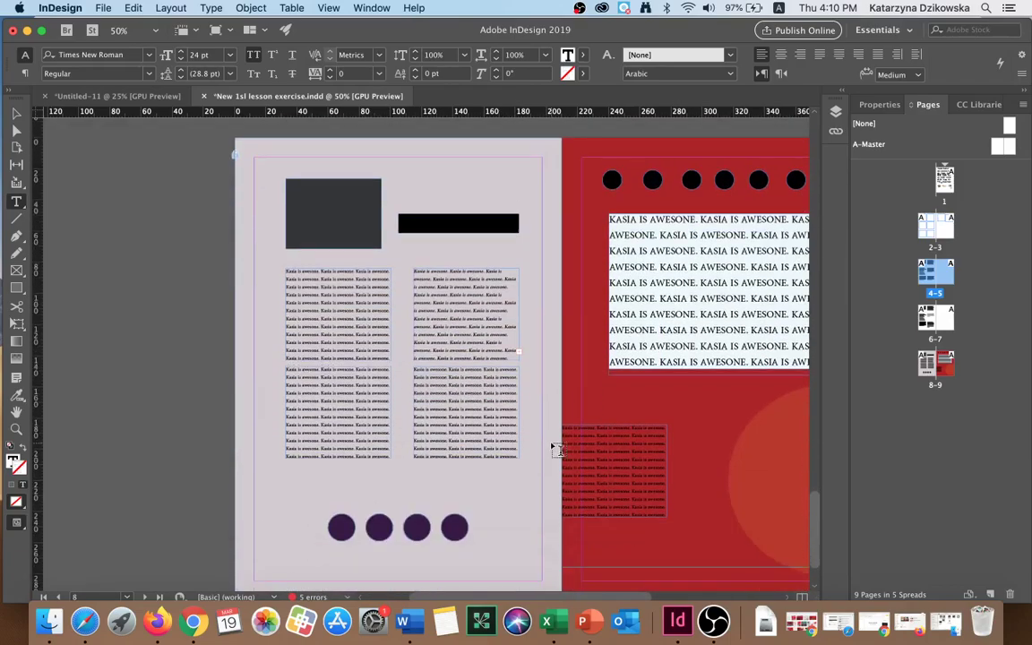
scroll(805, 376, "right", 3)
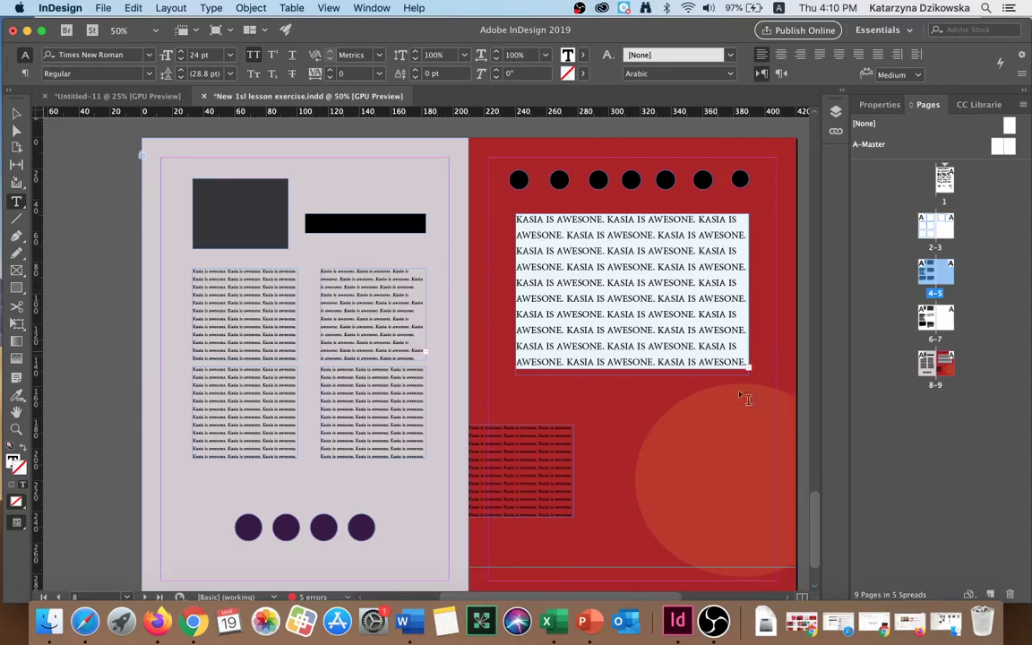
scroll(742, 423, "down", 1)
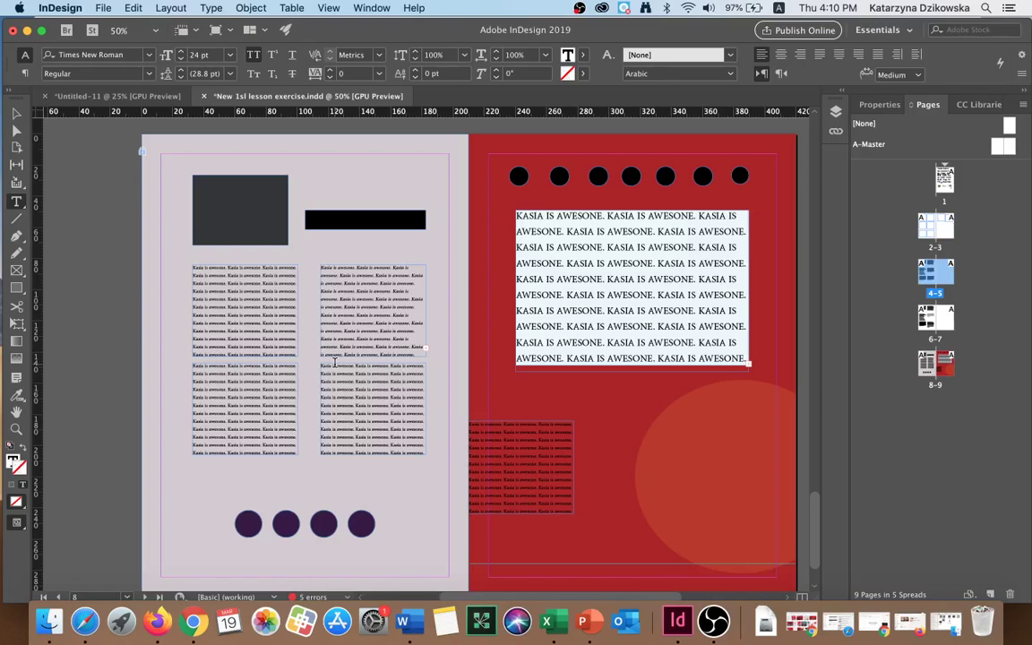
Add two pages to Untitled-11 to form a new spread, then return to the exercise document.
left_click(97, 98)
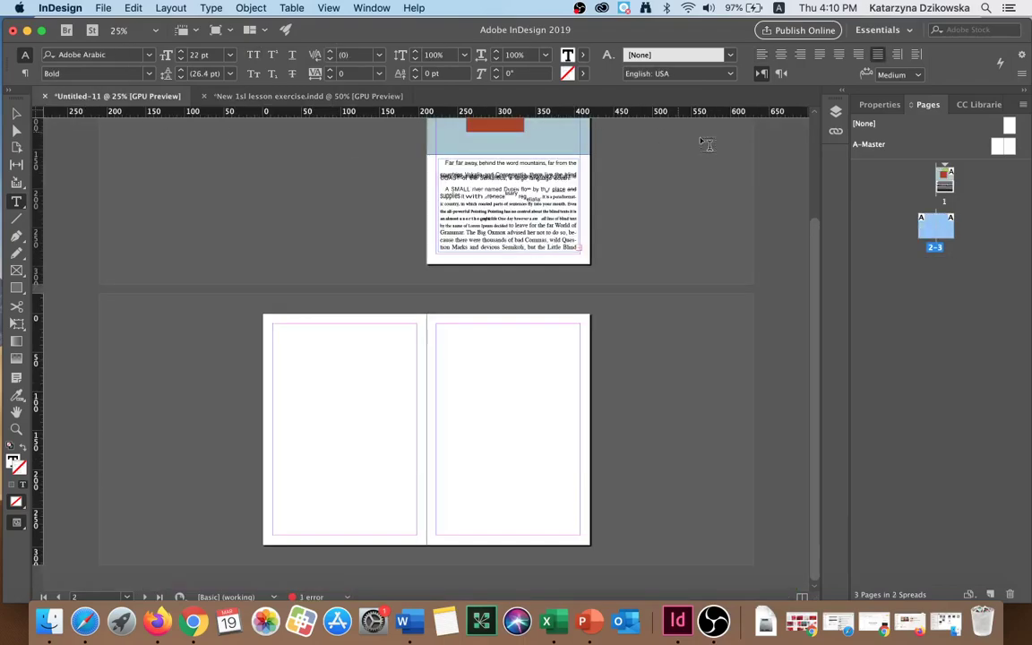
left_click(991, 595)
left_click(991, 595)
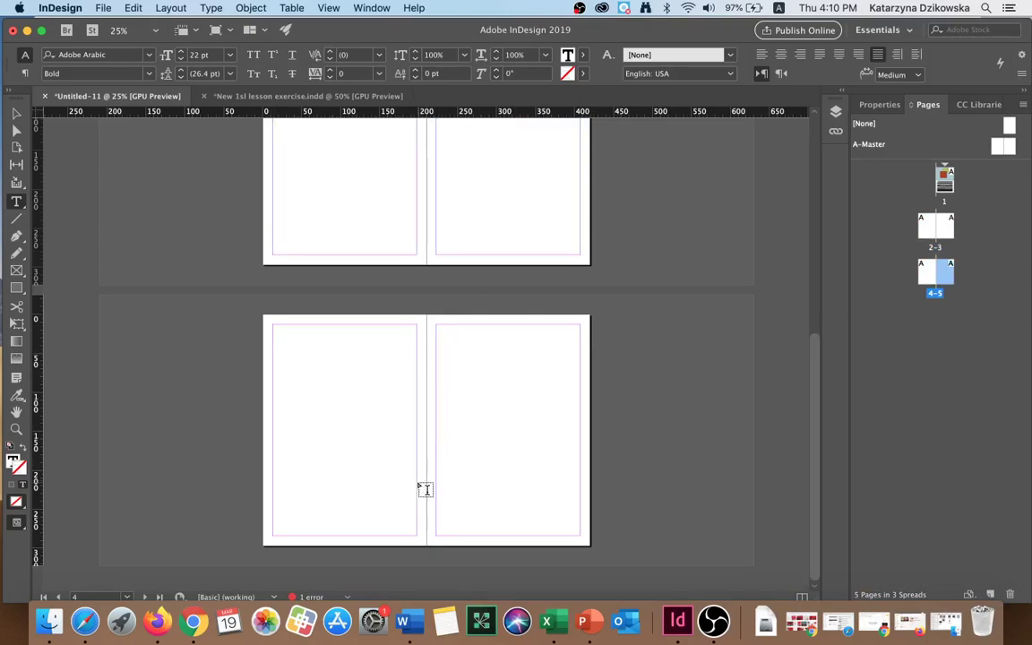
left_click(251, 95)
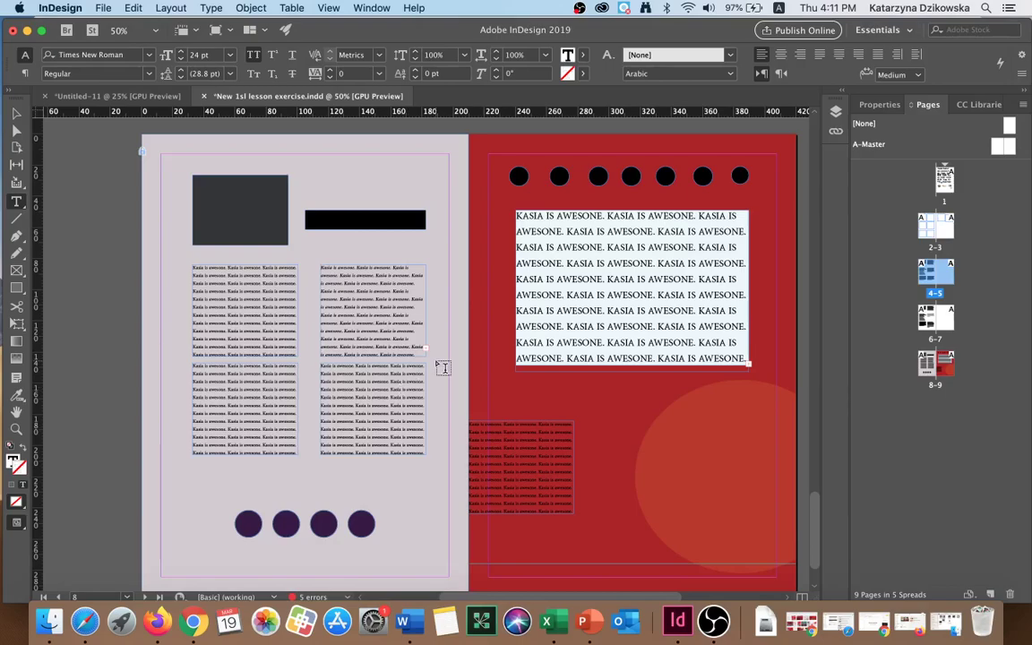
Recolour the right page's red background rectangle to lavender.
left_click(16, 112)
left_click(617, 399)
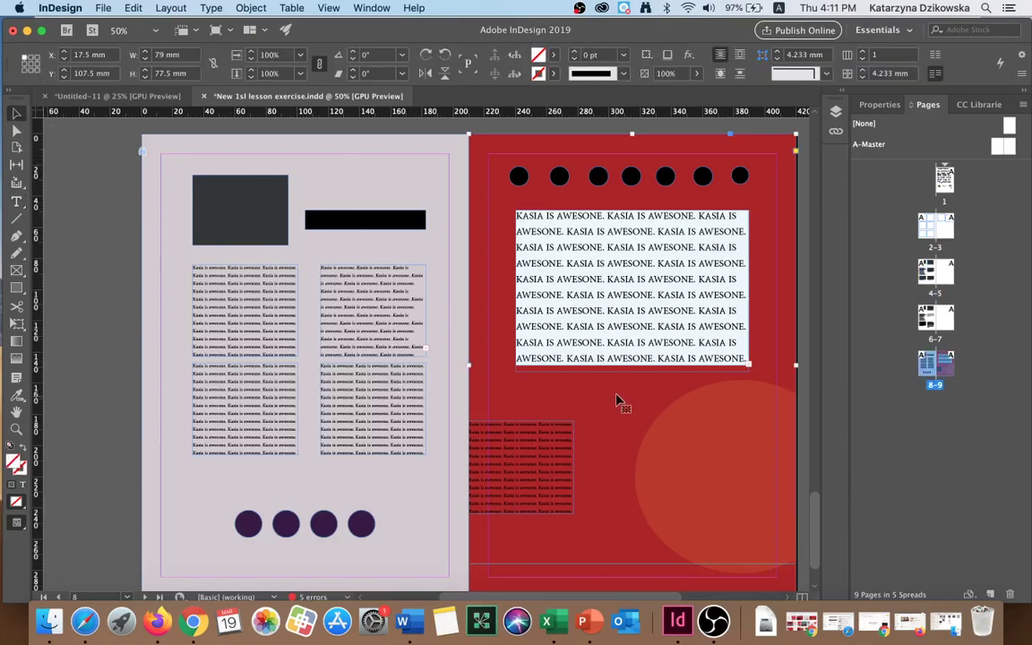
double_click(16, 463)
left_click(454, 258)
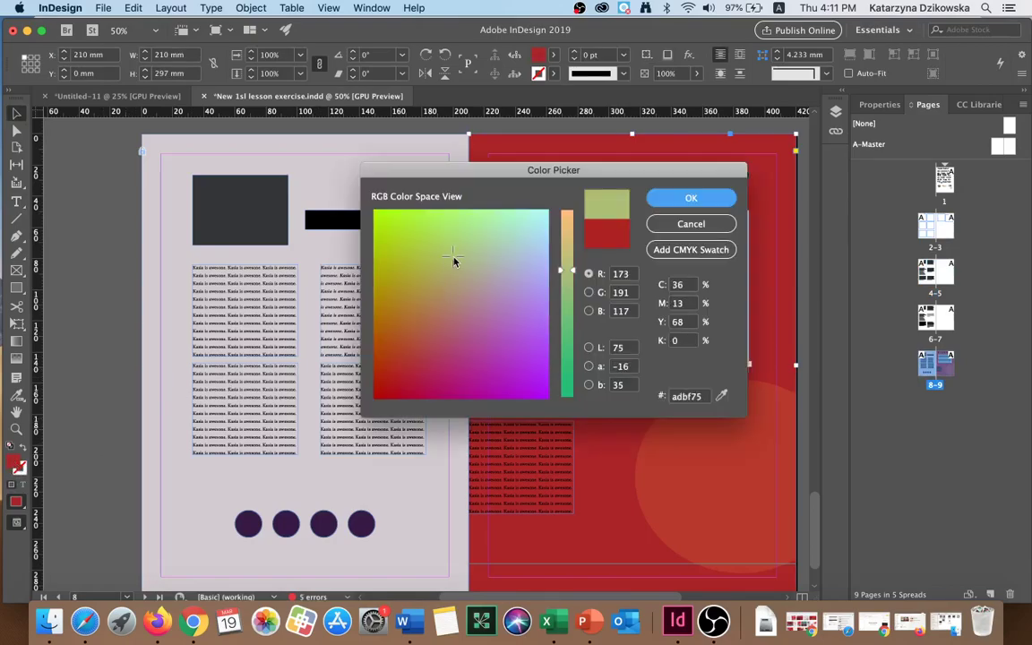
left_click(512, 275)
left_click(663, 198)
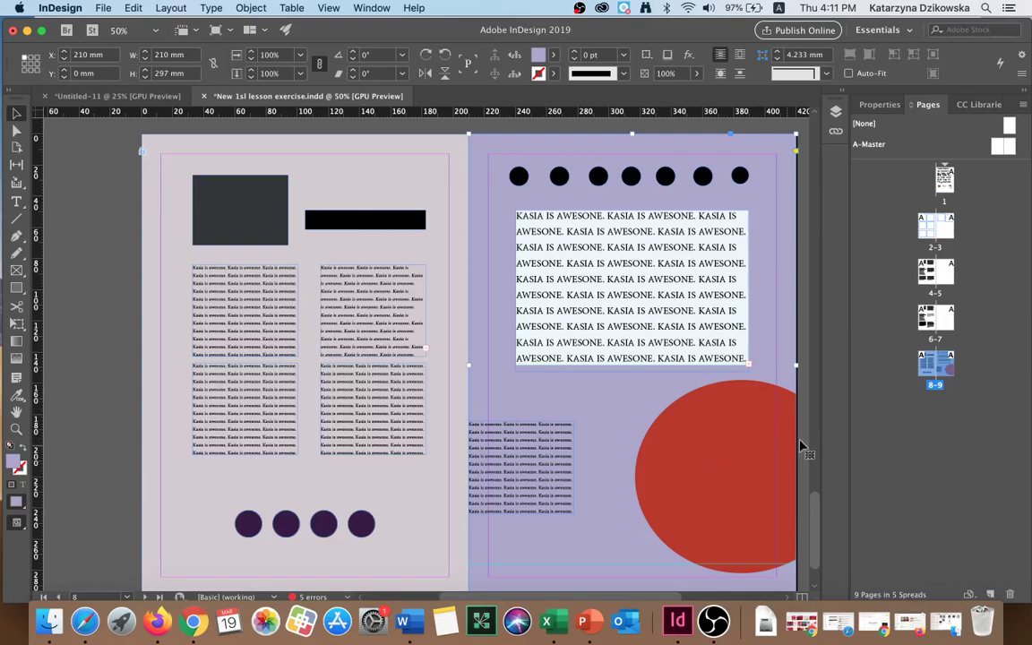
Select the row of four purple circles.
scroll(818, 431, "up", 10)
scroll(654, 512, "down", 12)
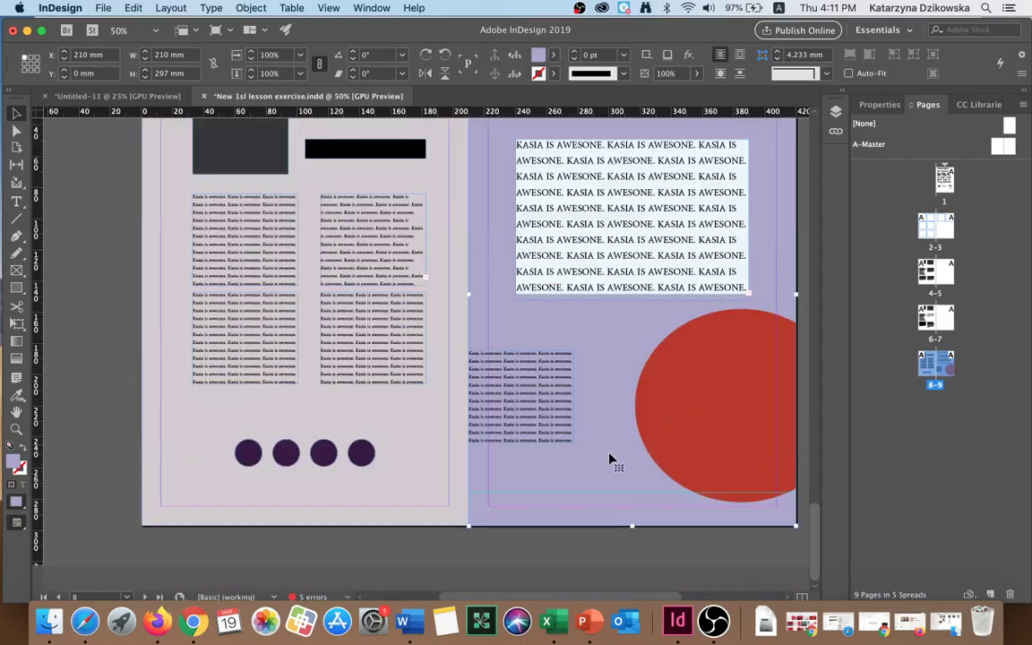
left_click(368, 456)
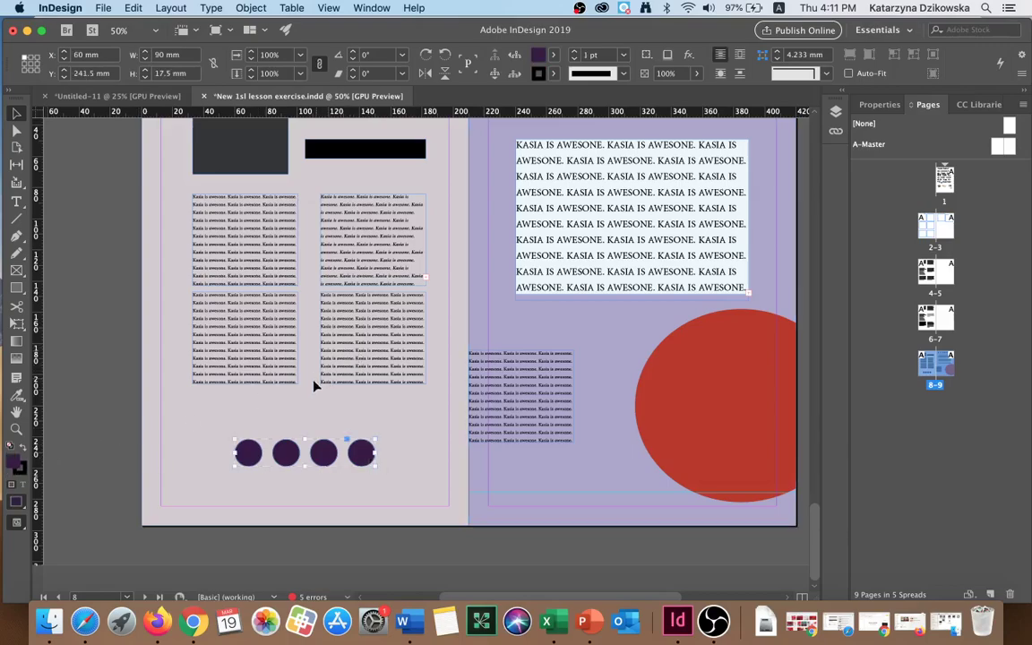
Fill the four circles and the top-left dark rectangle with green.
double_click(14, 461)
left_click(424, 270)
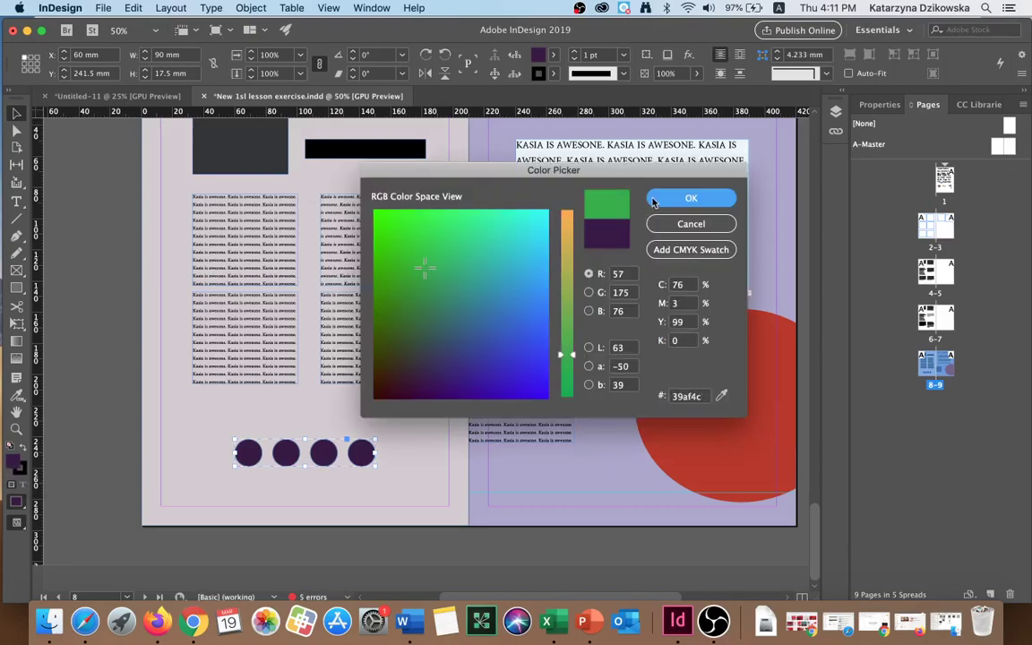
left_click(691, 197)
scroll(689, 307, "up", 1)
scroll(688, 308, "up", 1)
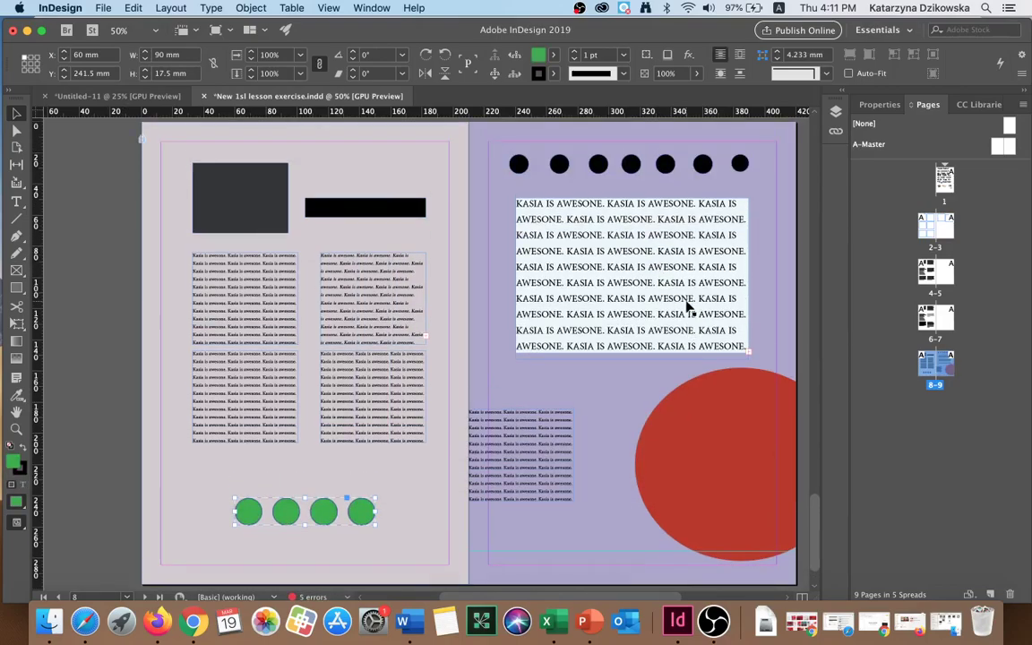
left_click(230, 211)
double_click(14, 461)
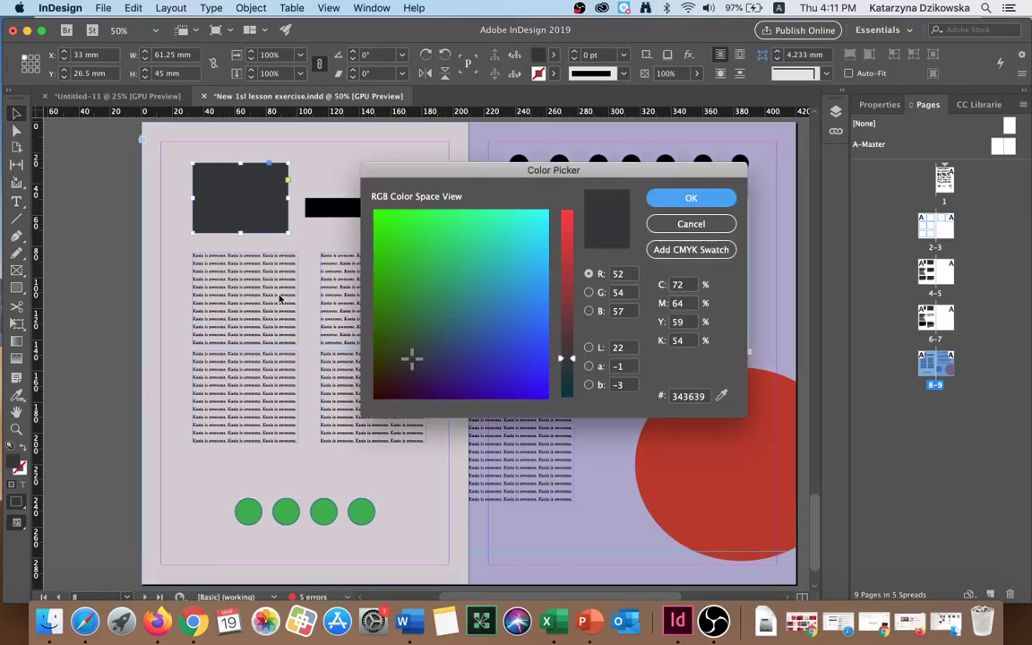
left_click(400, 269)
key("Return")
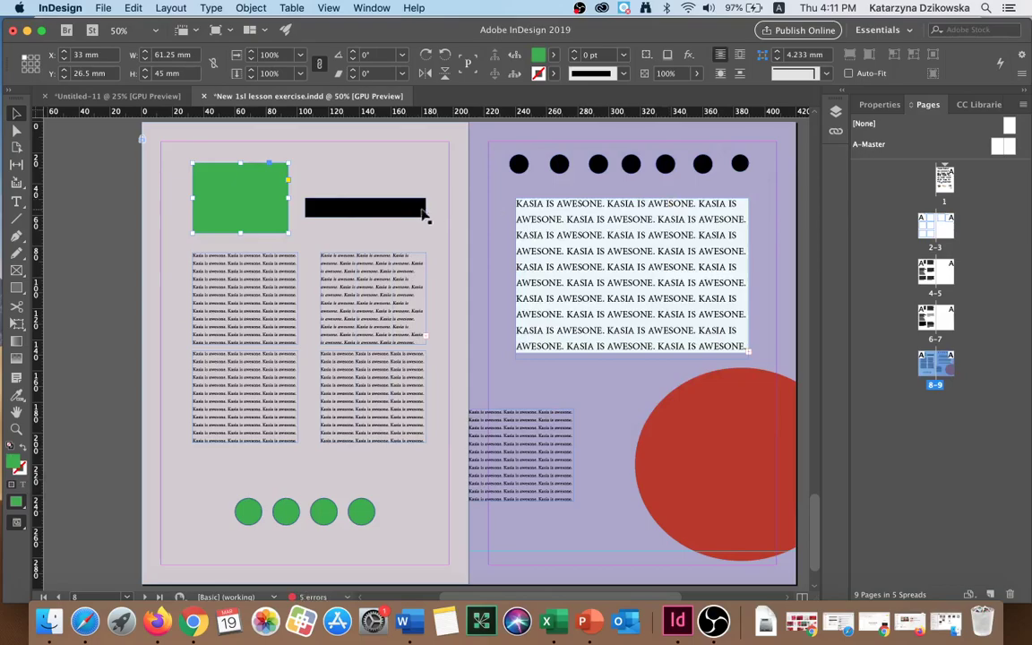
Give the black bar a dark yellow outline, then swap fill and stroke to make it mustard yellow.
left_click(423, 210)
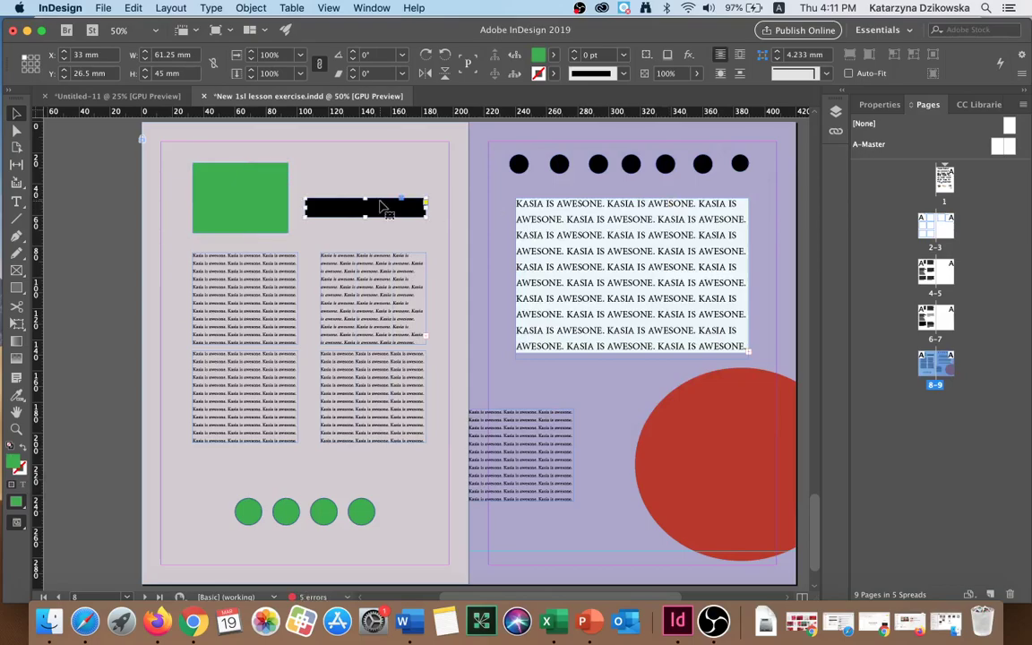
double_click(15, 459)
left_click(562, 255)
left_click(500, 254)
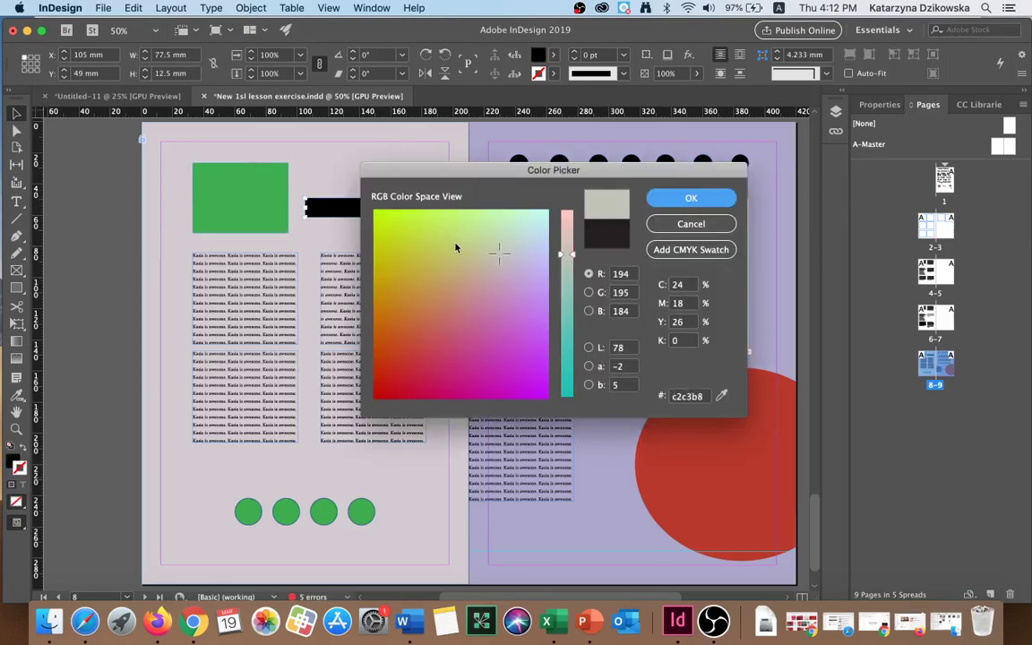
left_click(410, 238)
left_click(392, 267)
left_click(691, 197)
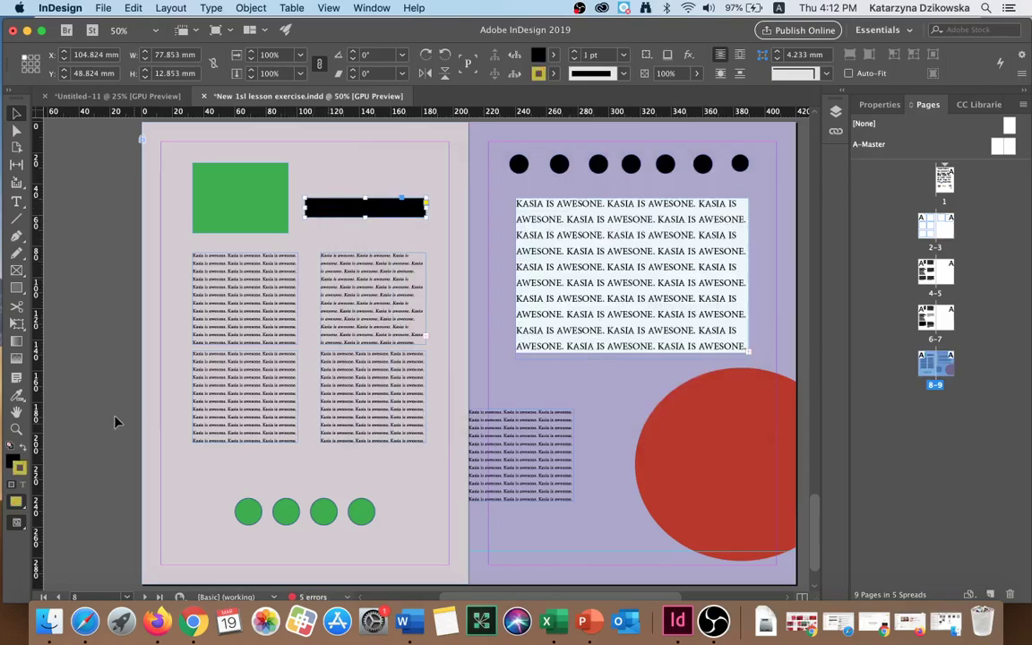
left_click(21, 447)
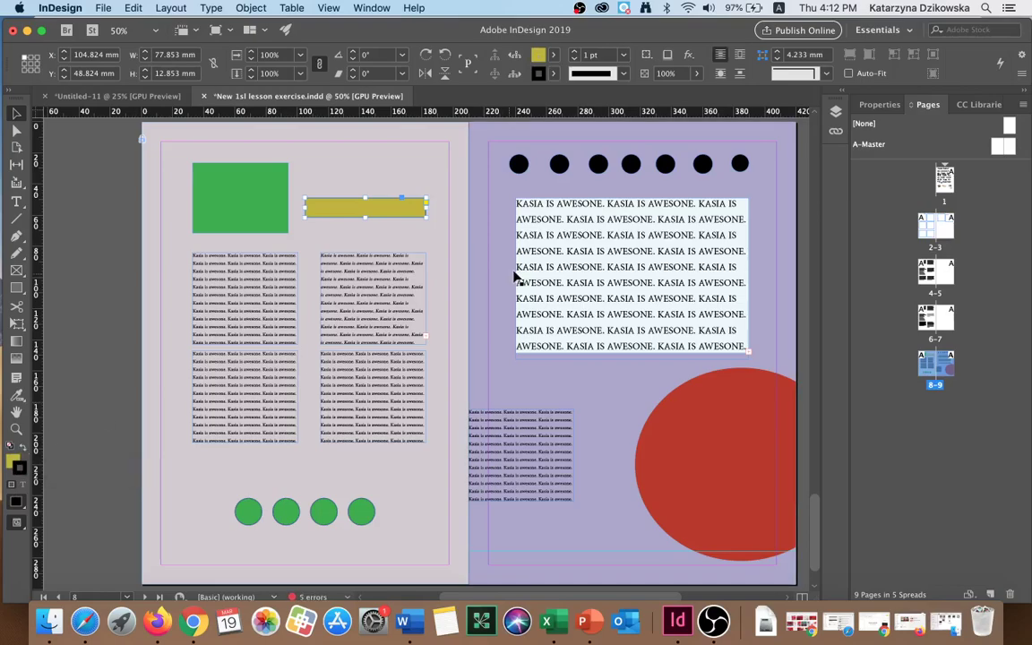
Change the right page's lavender background fill to a pale warm yellow.
left_click(590, 417)
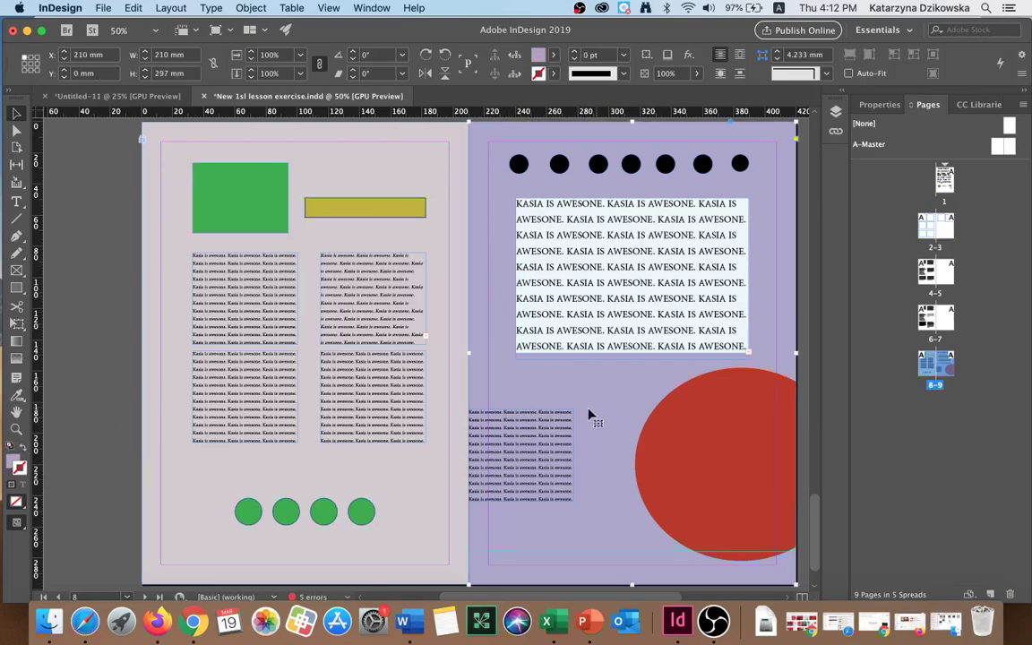
double_click(14, 460)
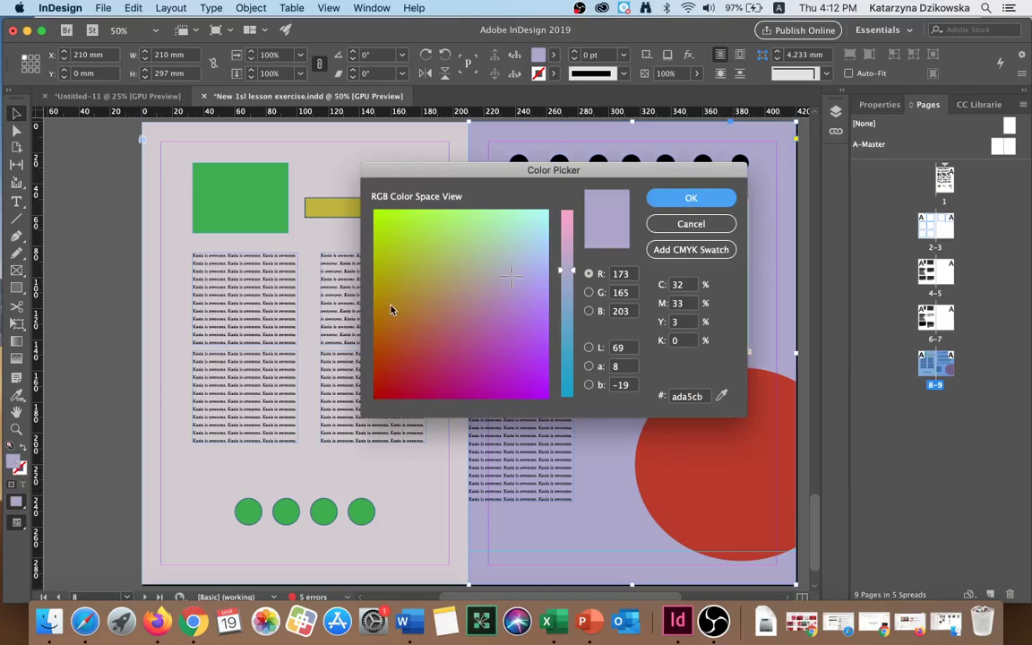
left_click(388, 301)
left_click(420, 280)
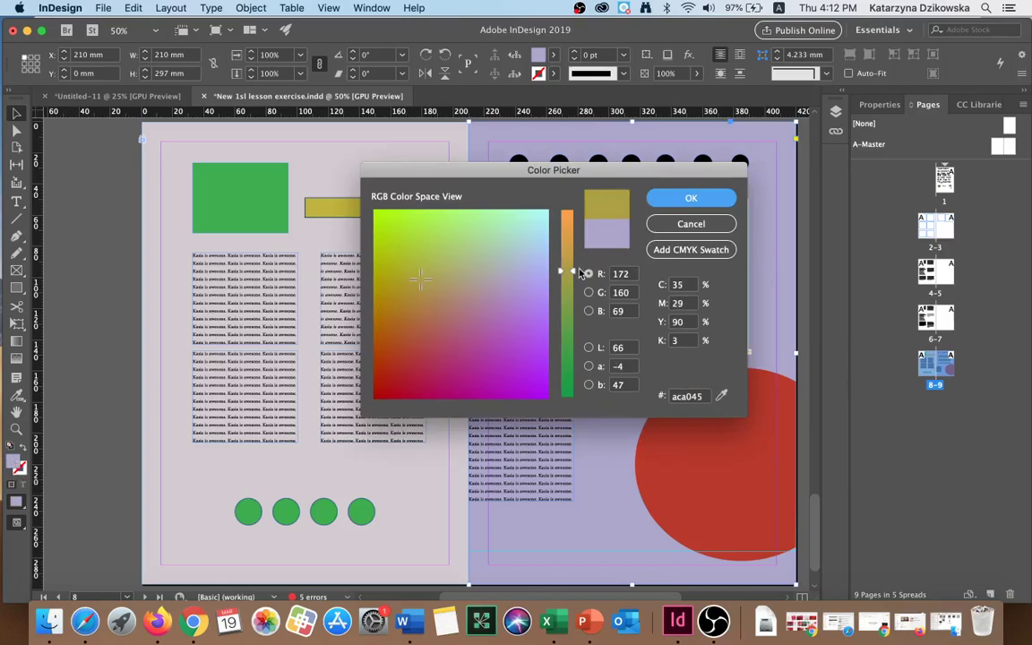
left_click_drag(576, 271, 577, 233)
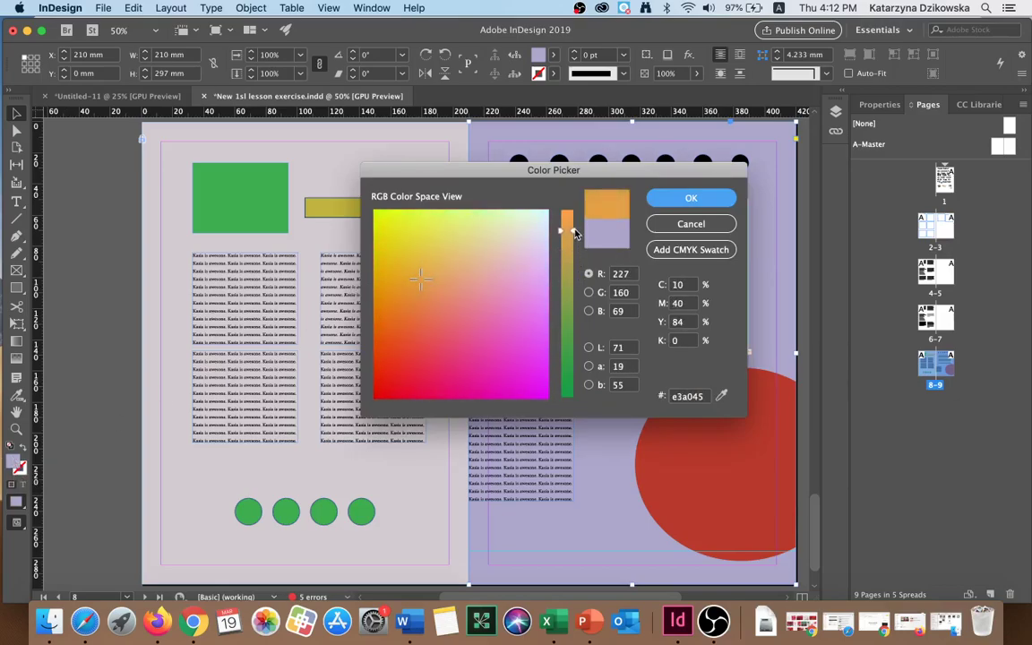
left_click(448, 238)
left_click(672, 198)
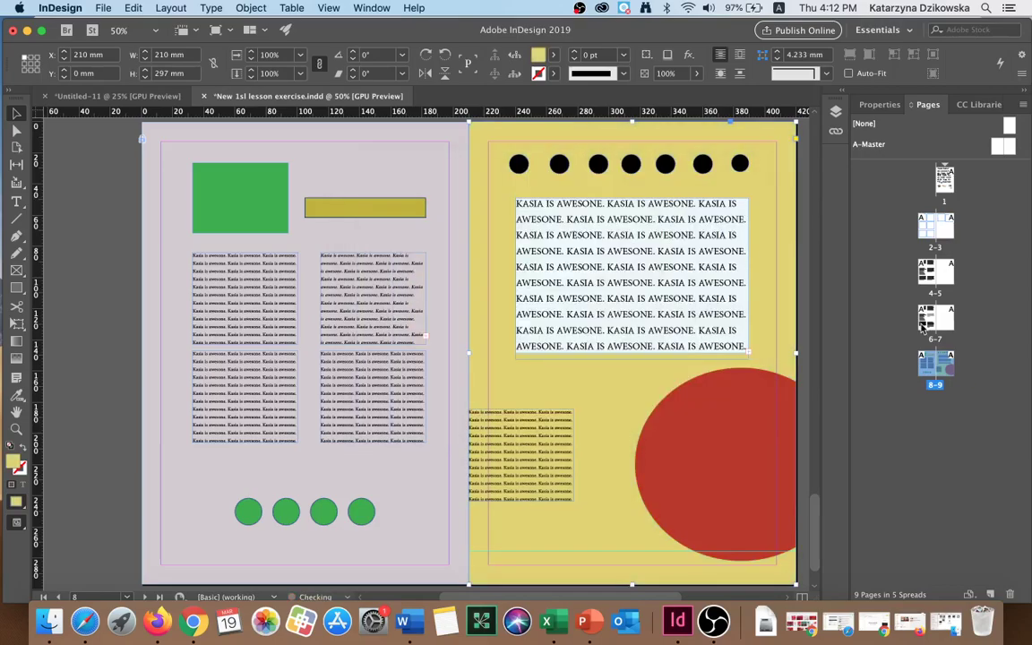